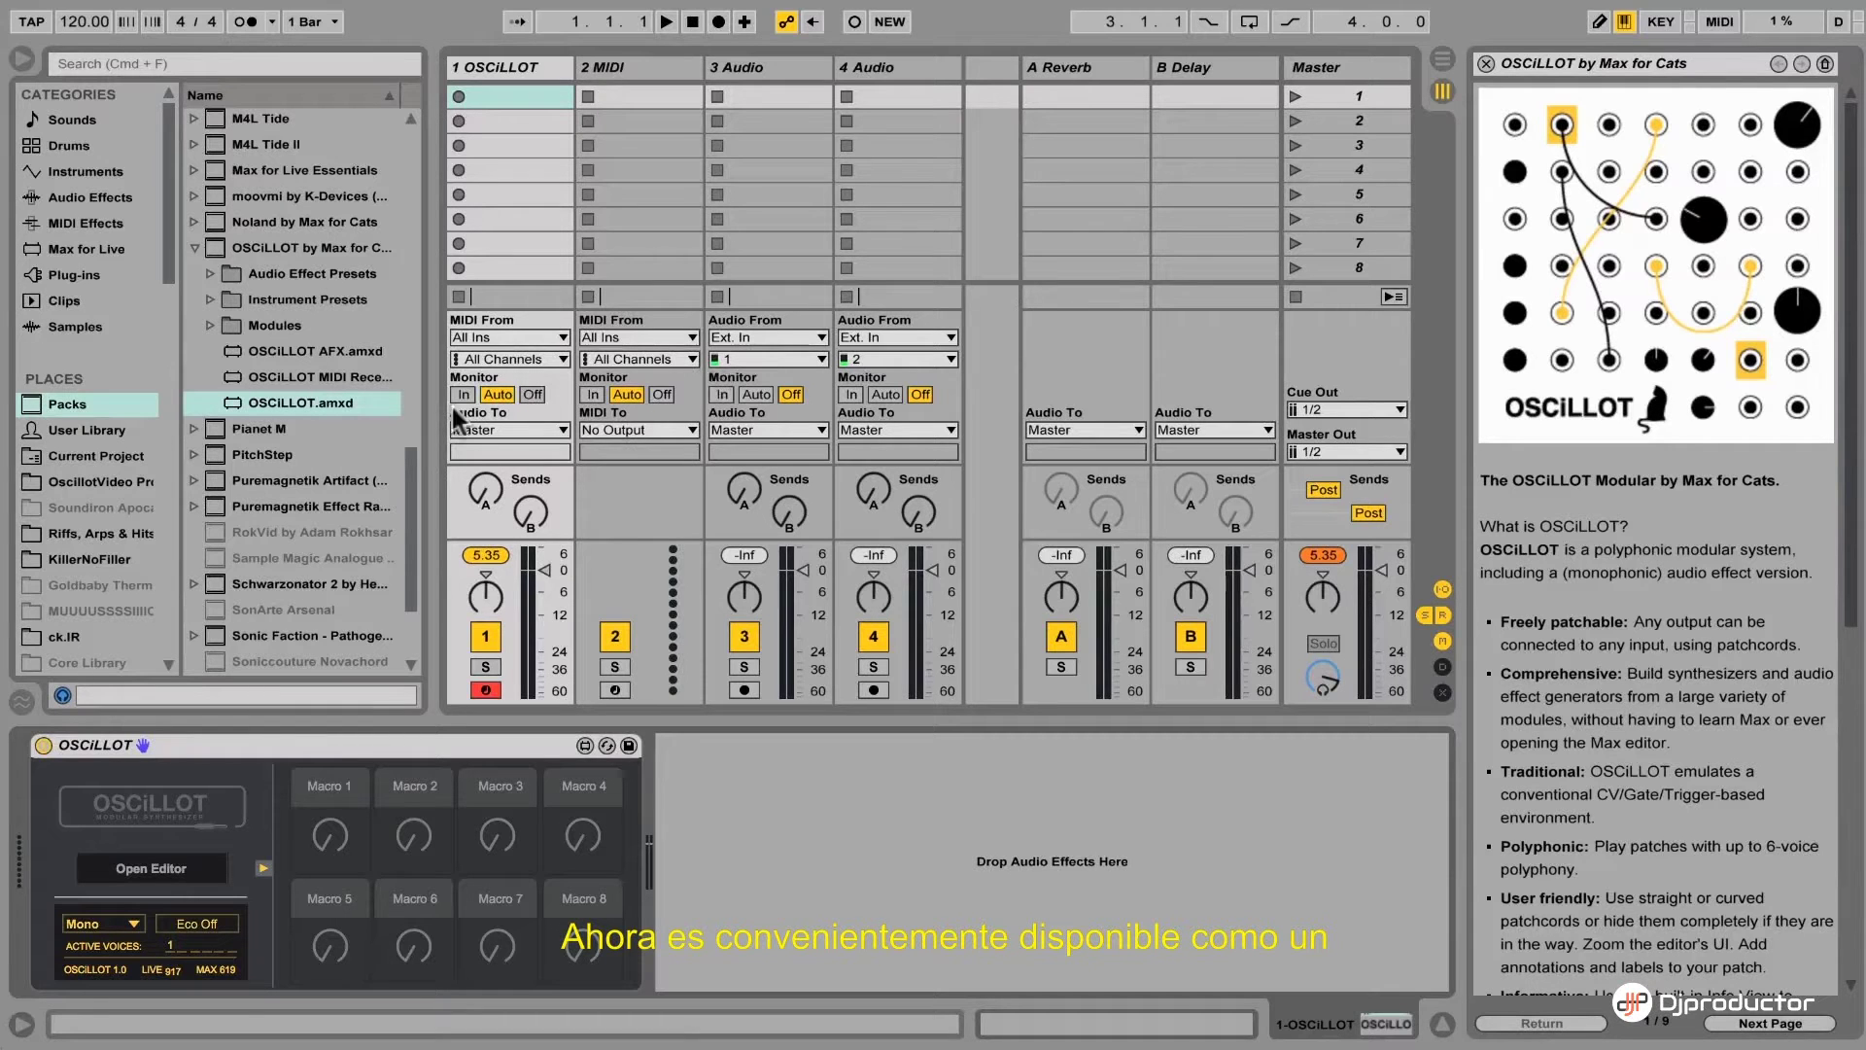
Select the OSCiLLOT by Max for Cats pack, read its lesson down to the Quickstart list, and close the lesson
click(282, 250)
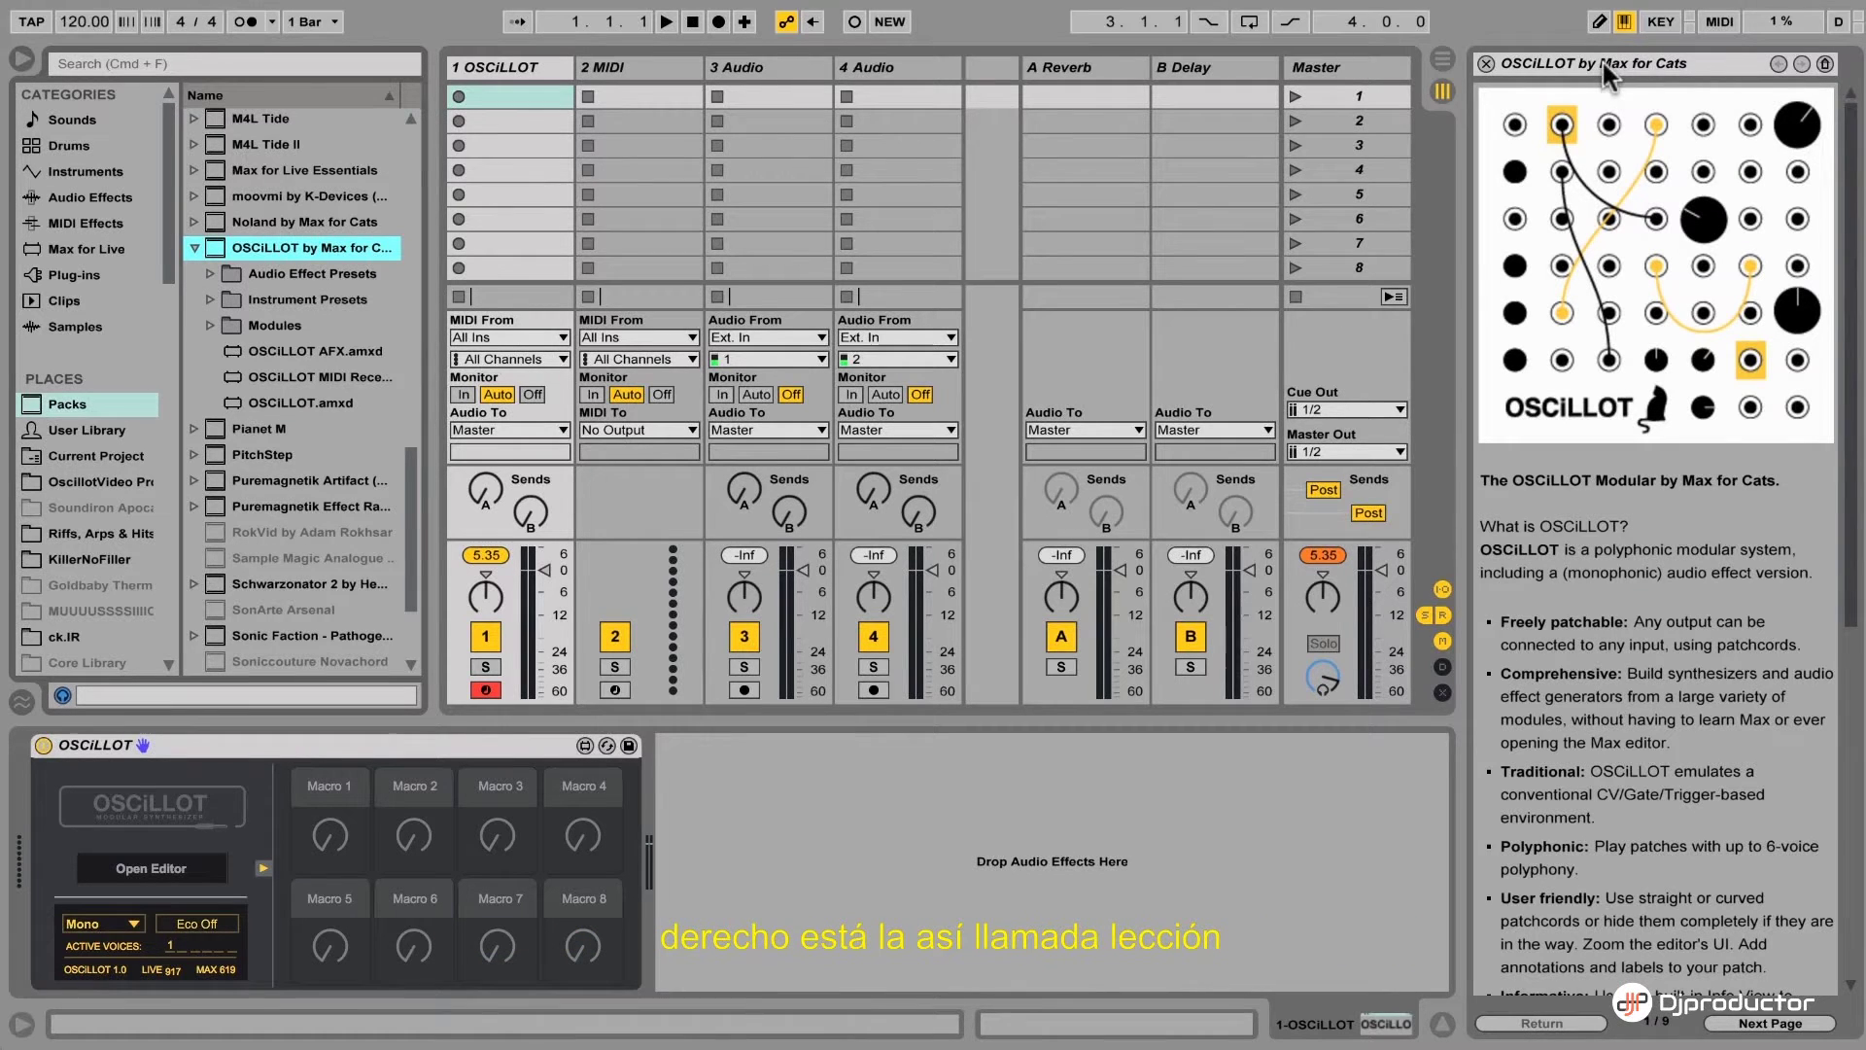
scroll(1857, 167, down, 1)
drag(1857, 167, 1844, 520)
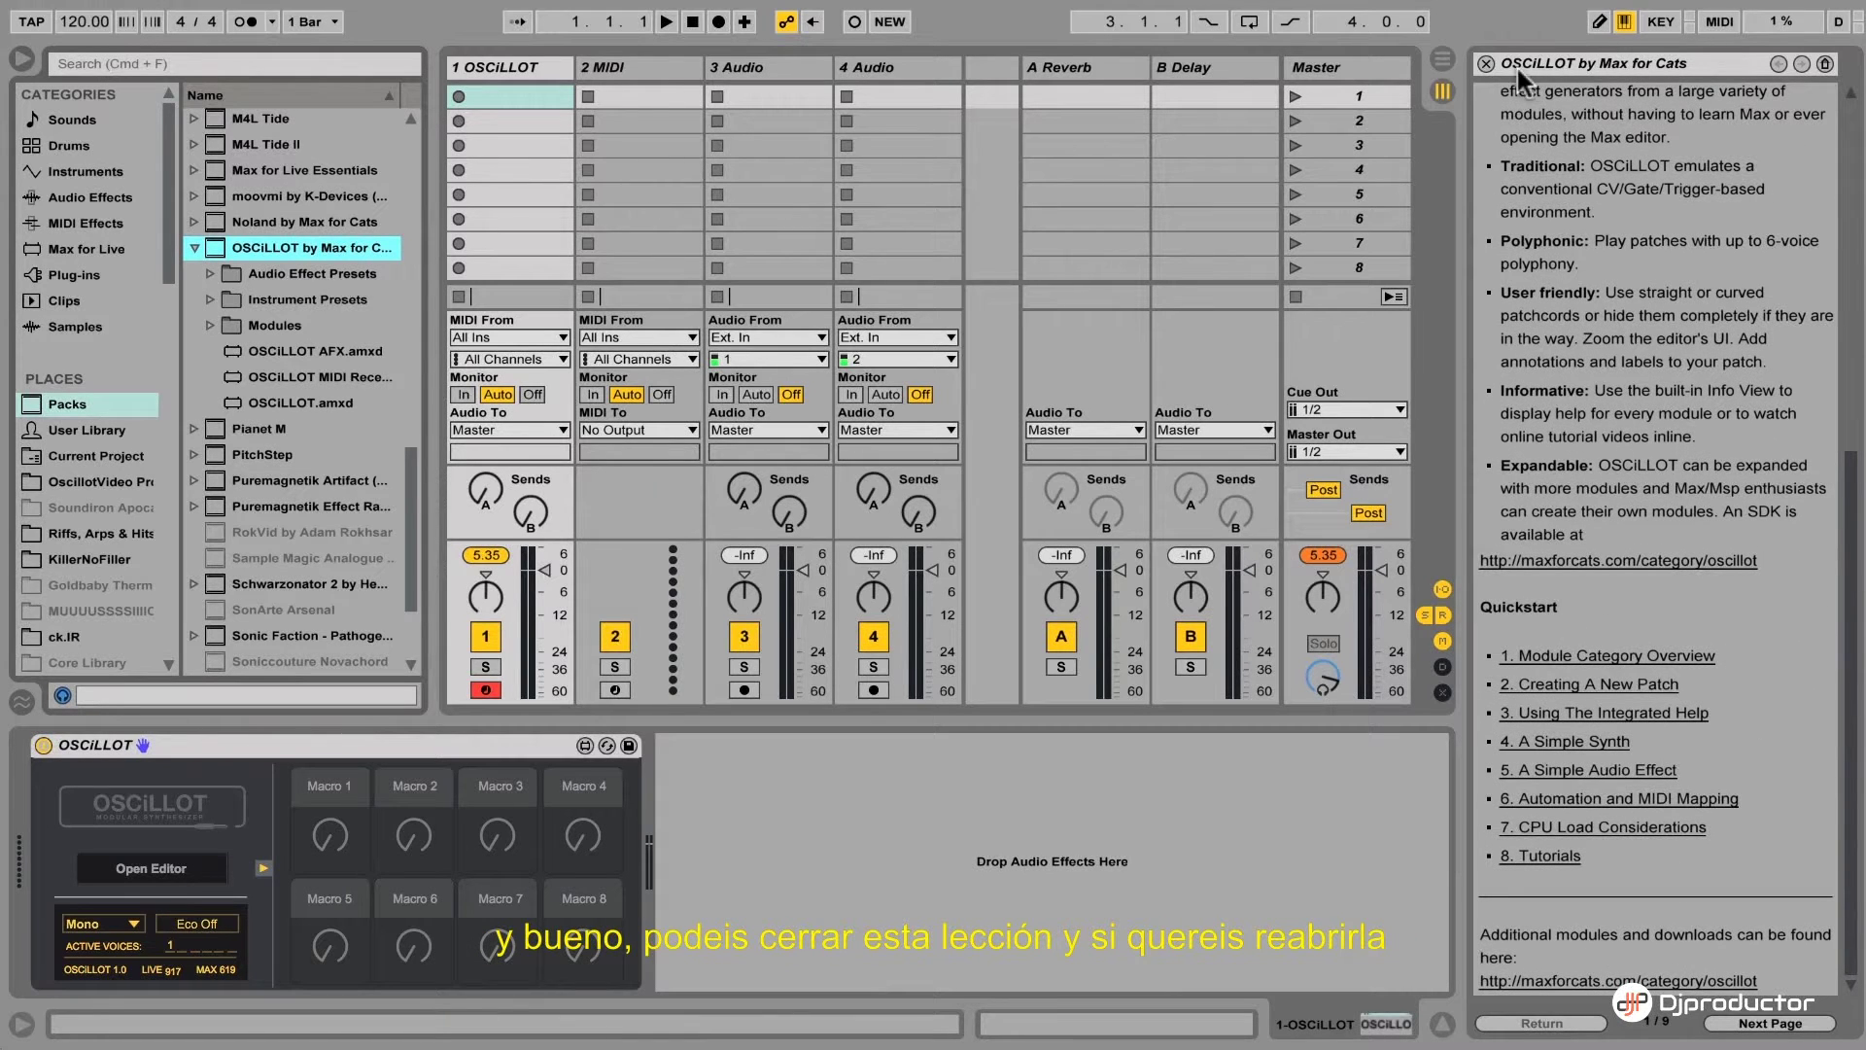
click(1485, 63)
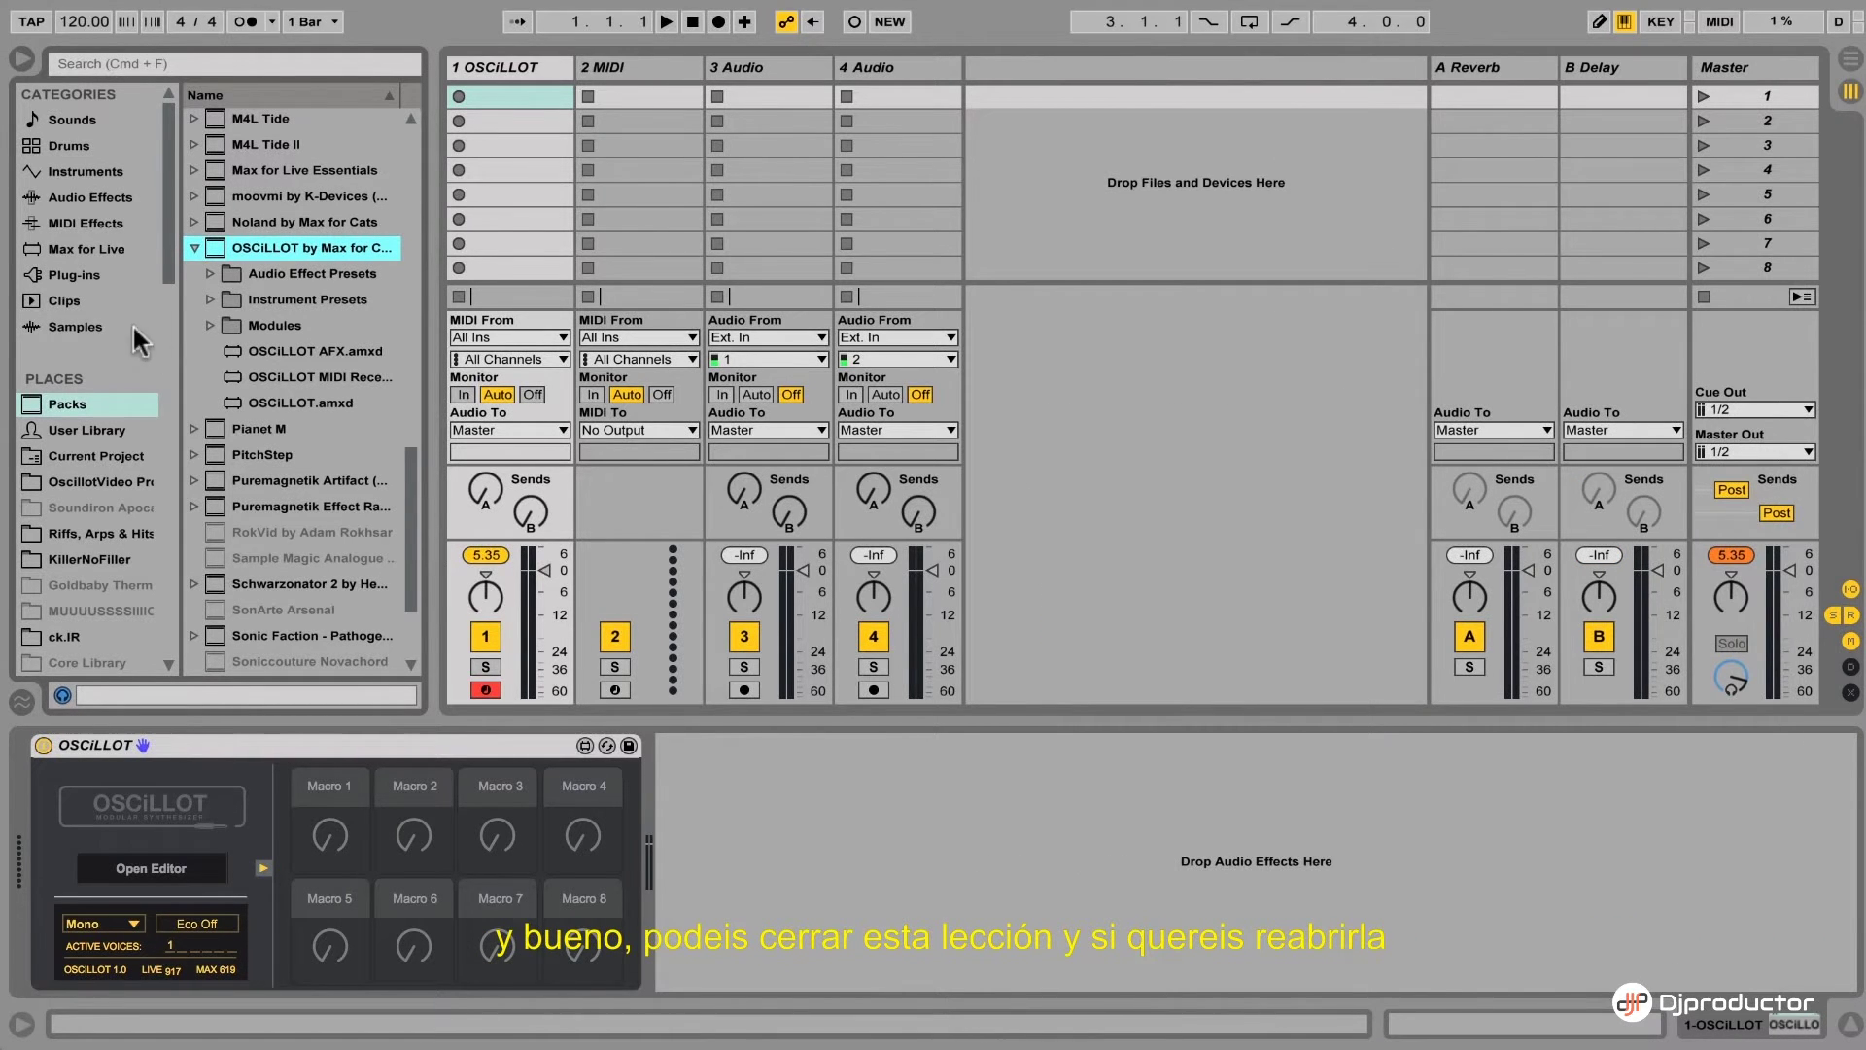
Reopen the OSCiLLOT pack's default lesson, review its Quickstart topics, and close it again
right_click(248, 251)
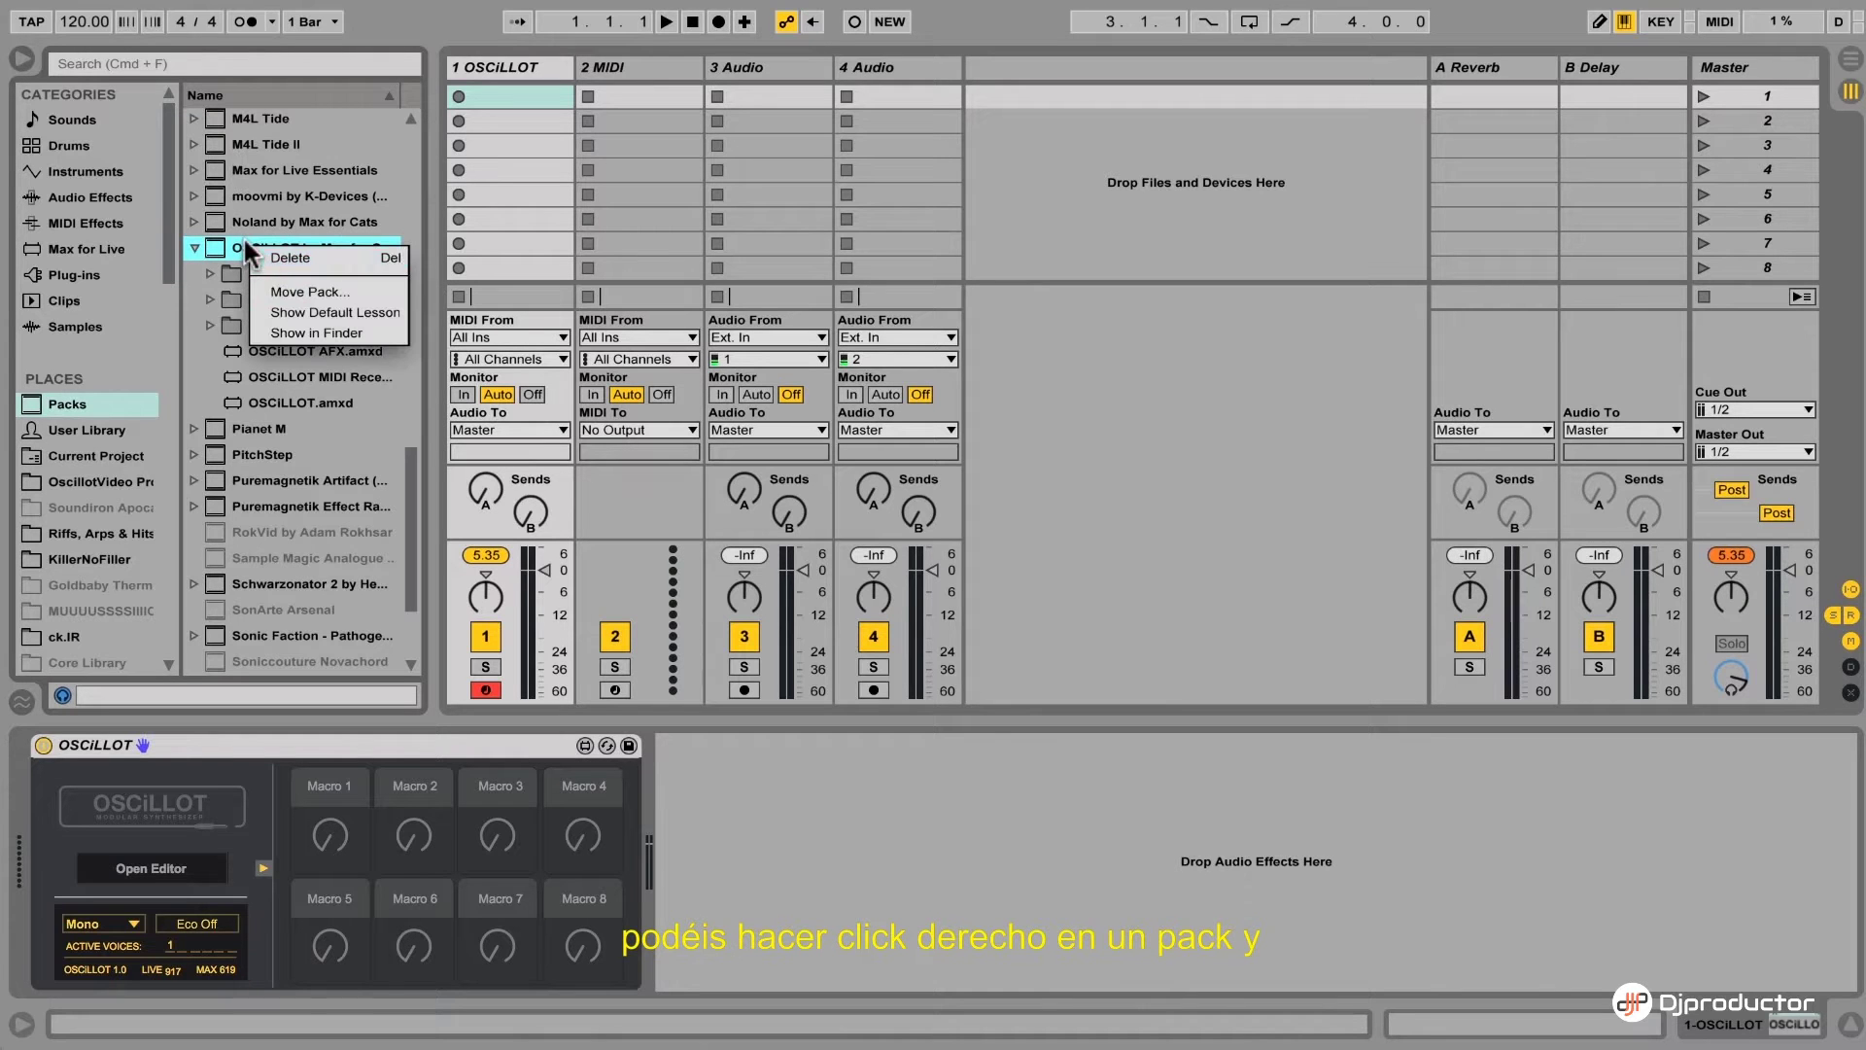
click(309, 327)
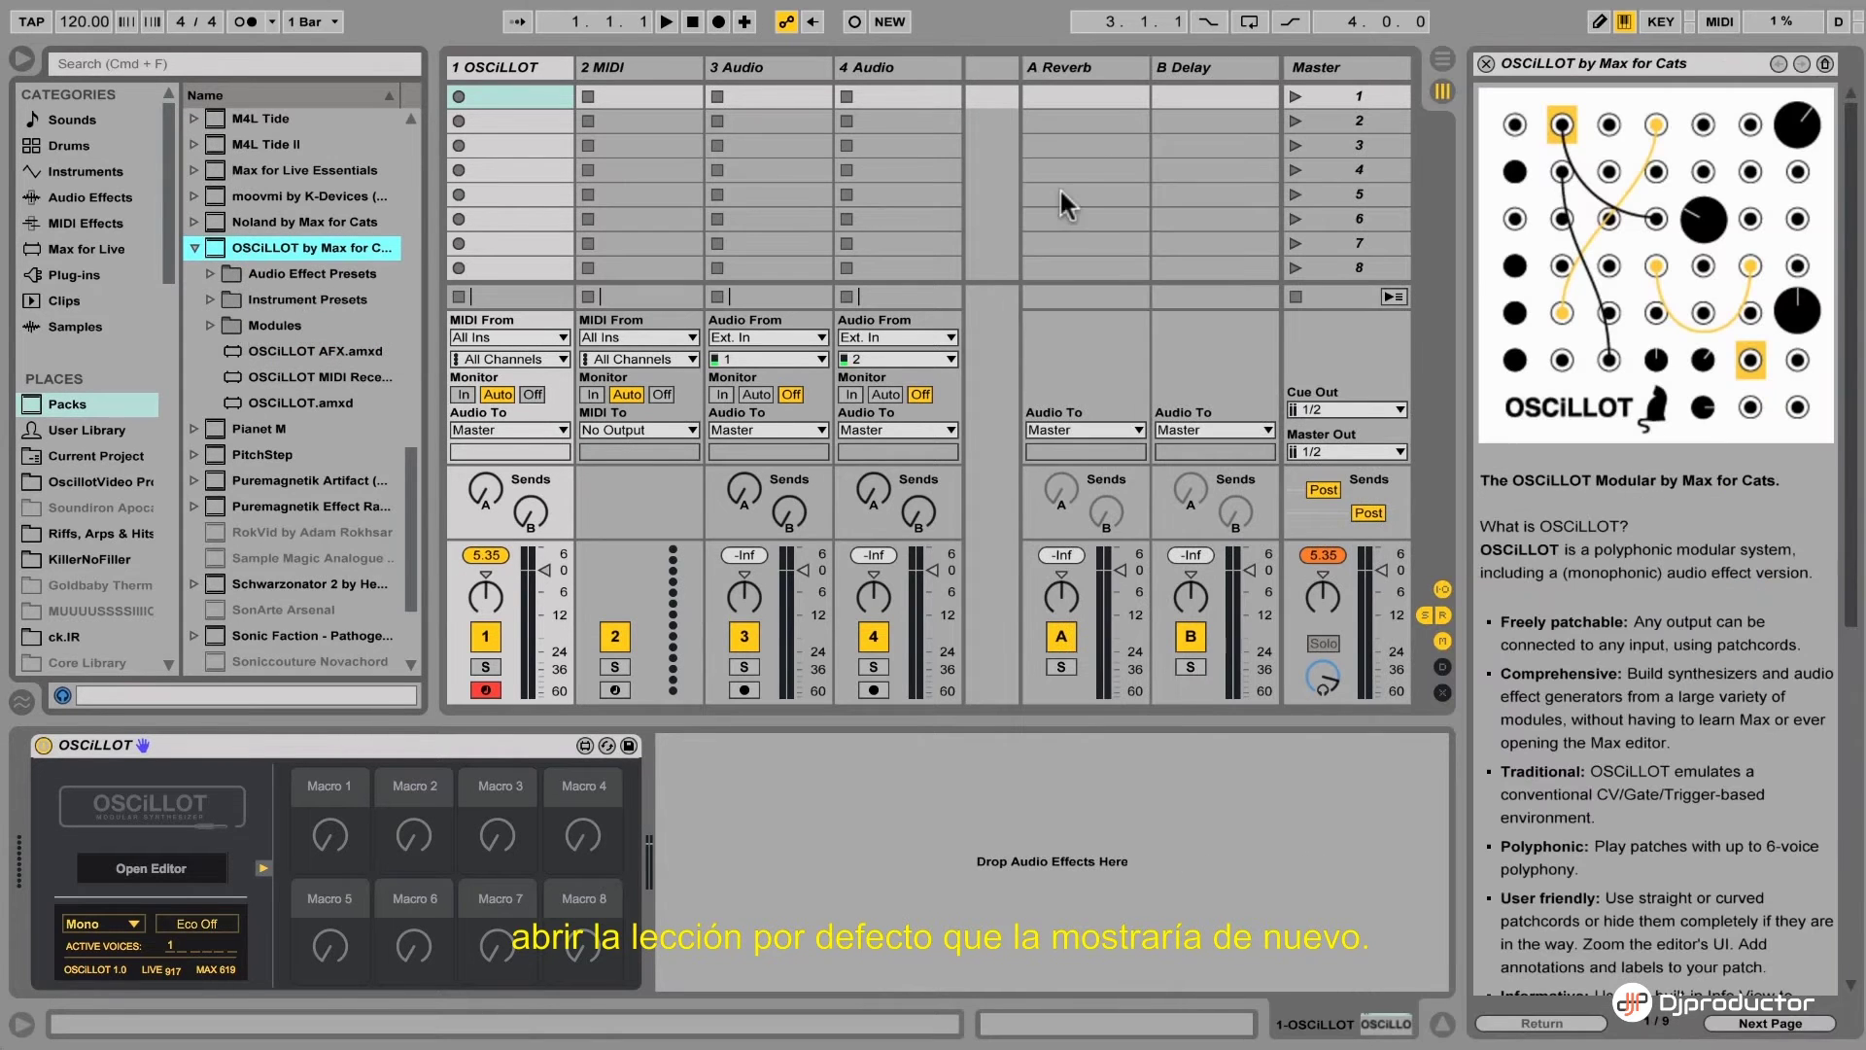
scroll(1846, 180, down, 10)
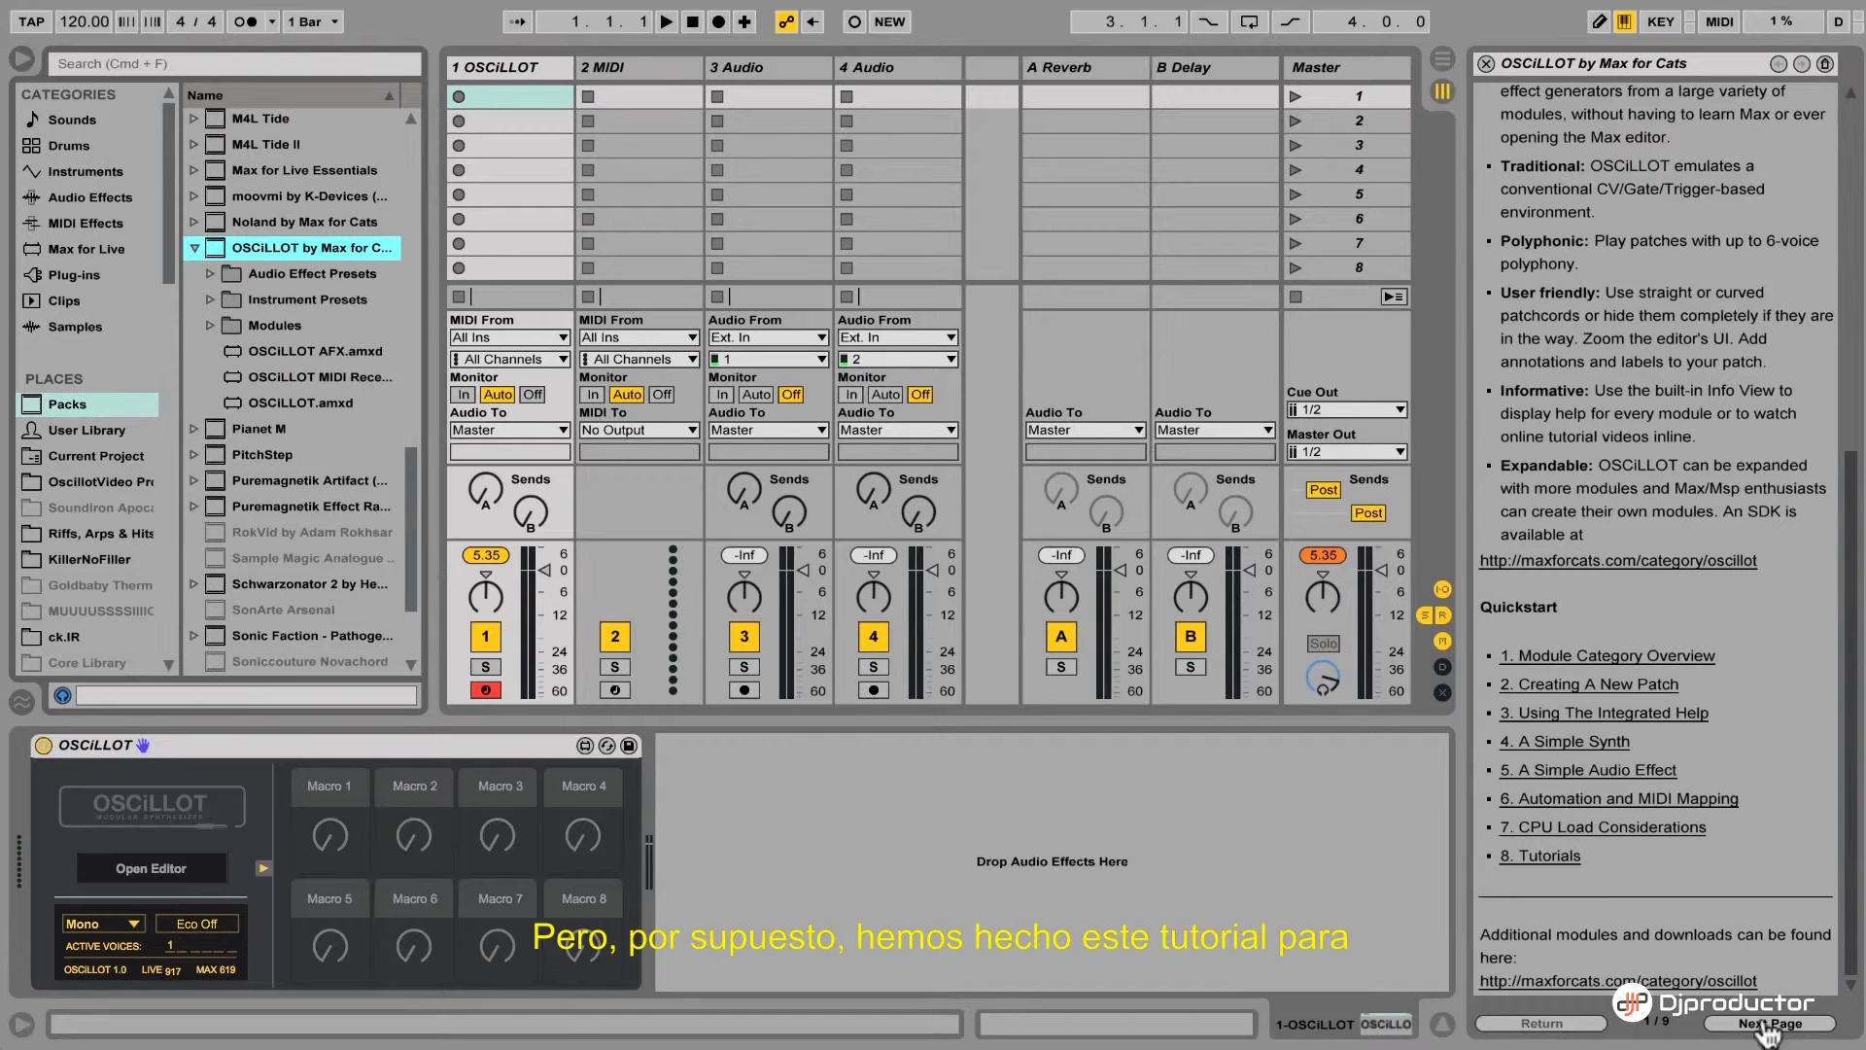
click(1484, 64)
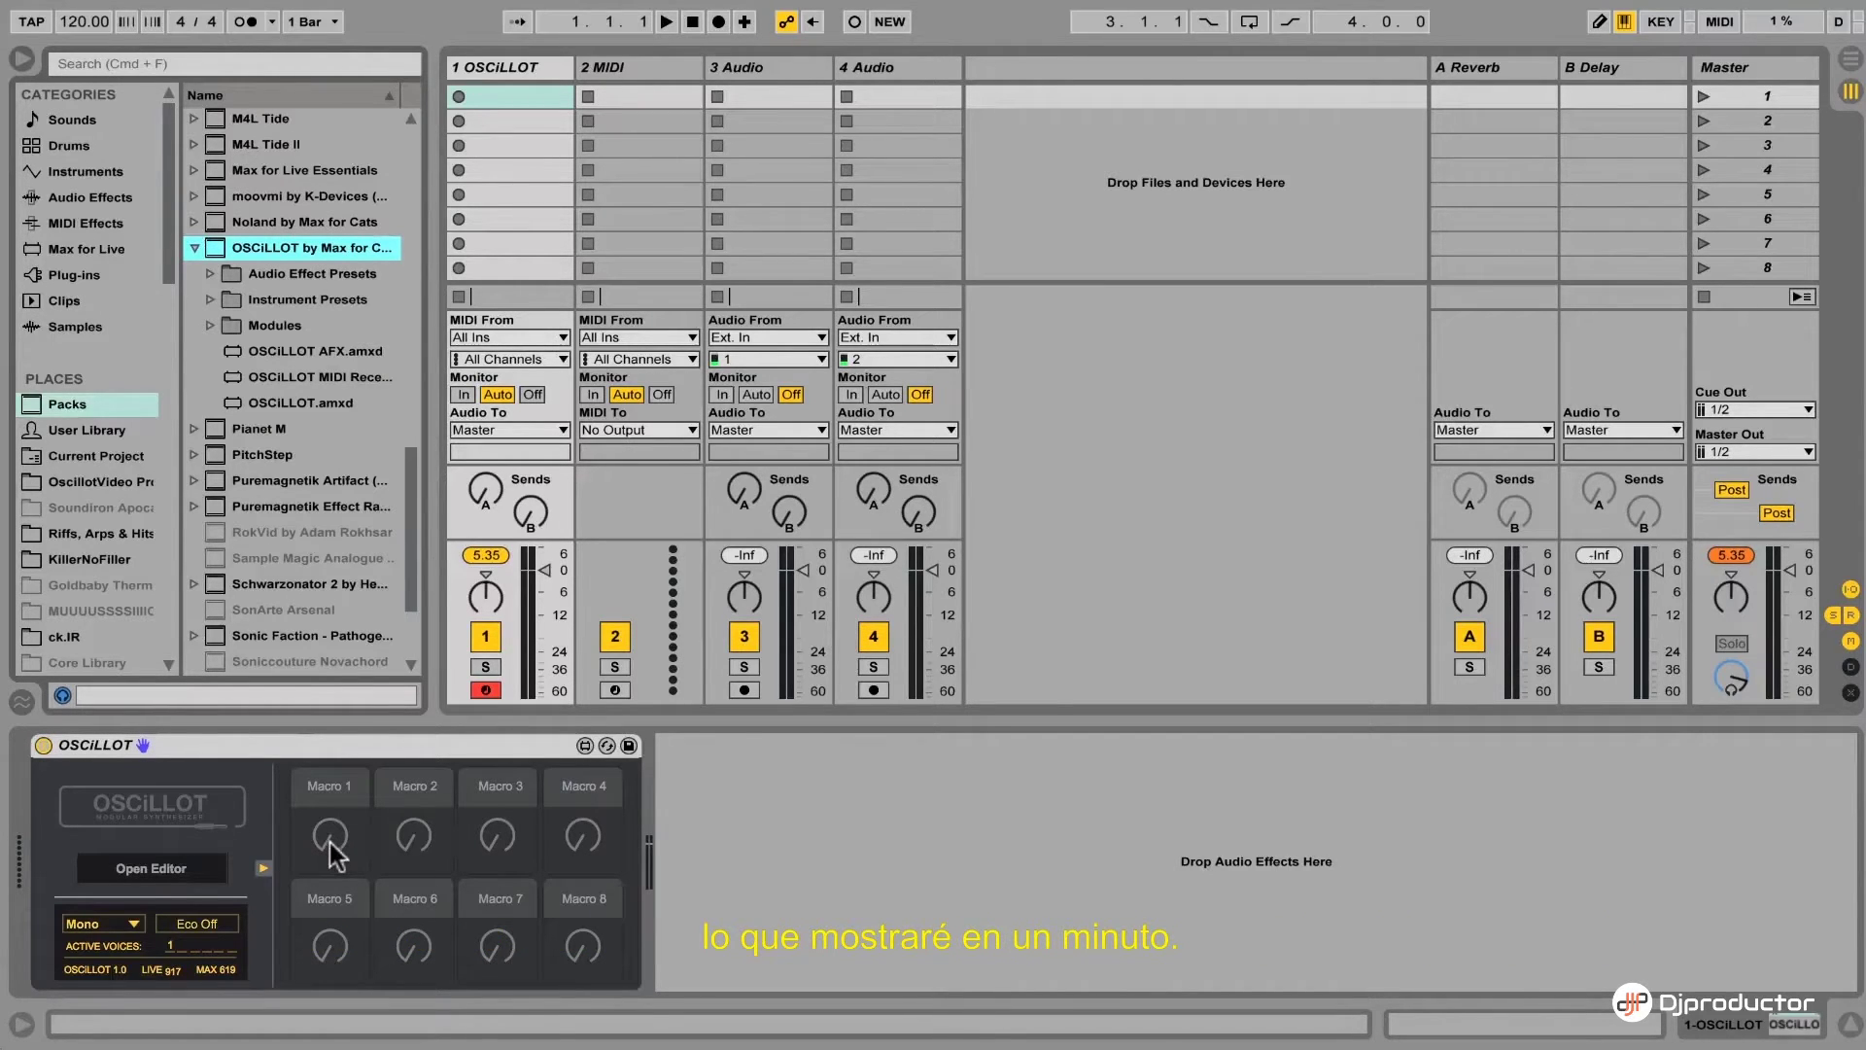
Collapse the OSCiLLOT device's macro section and expand it again
click(262, 869)
click(262, 866)
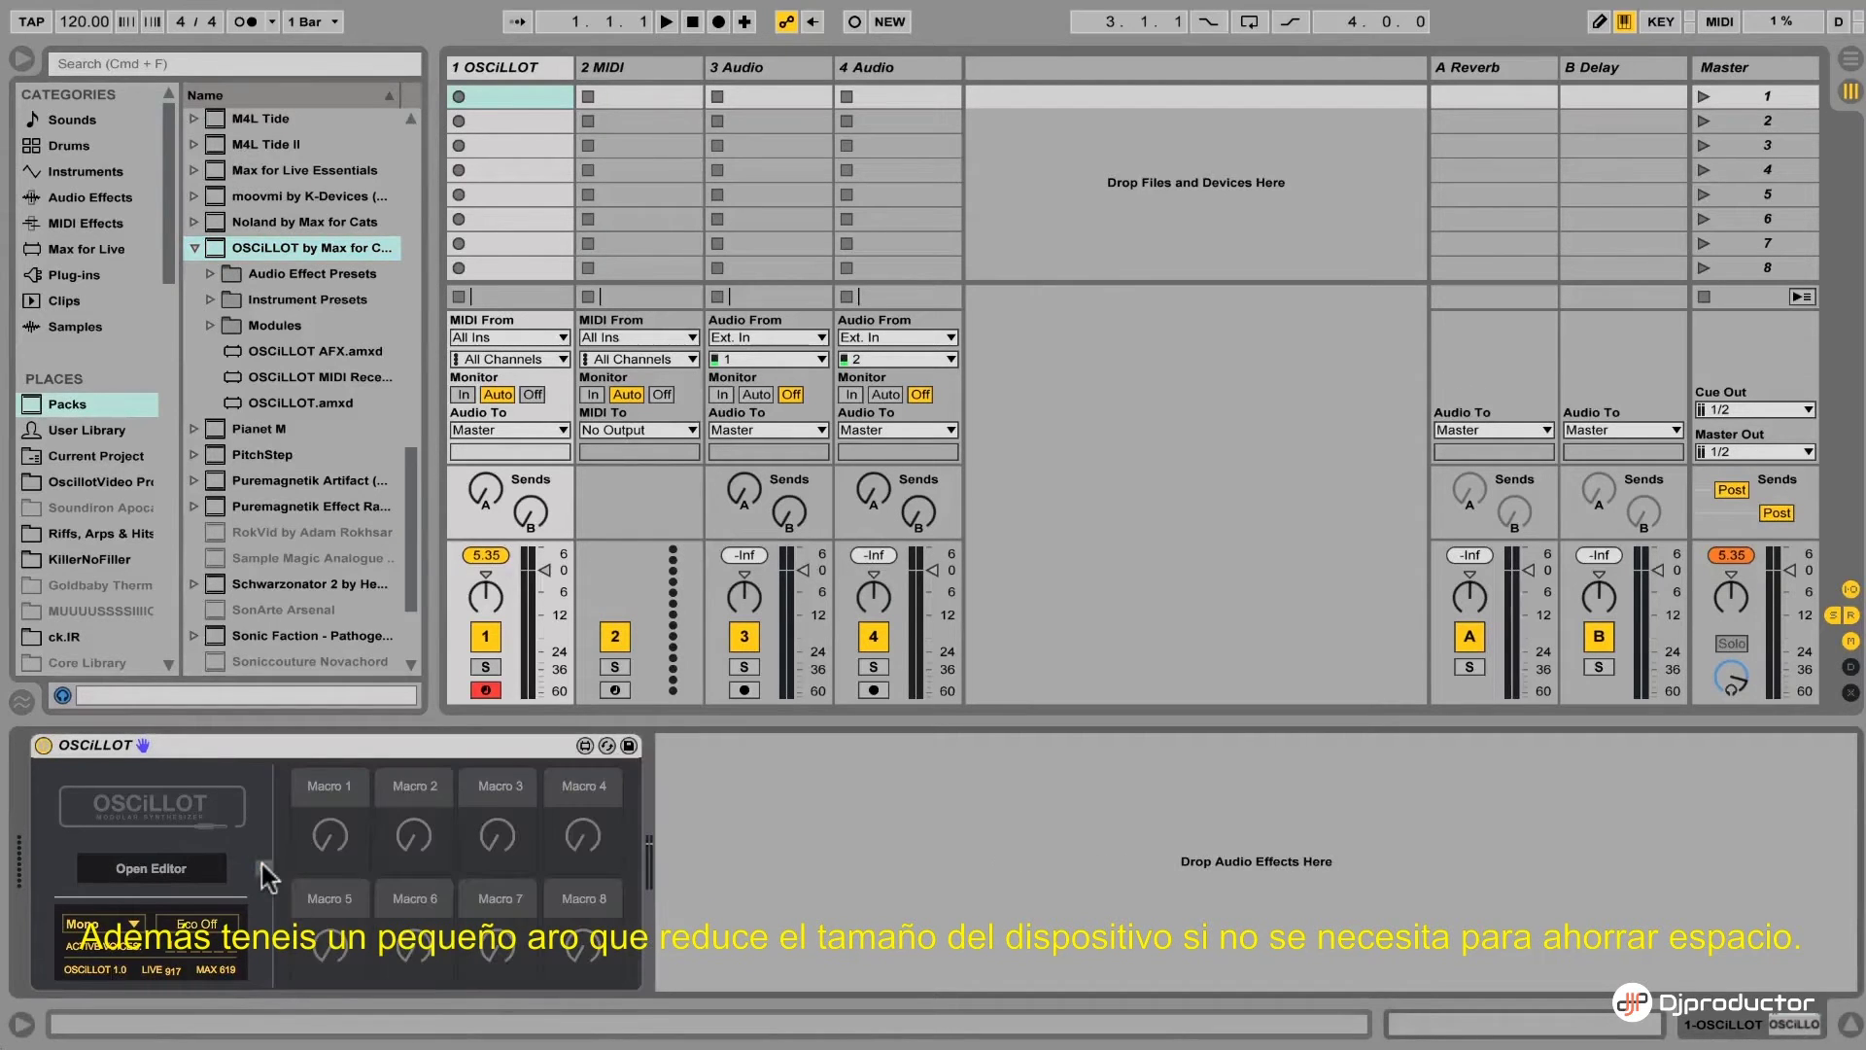
click(261, 865)
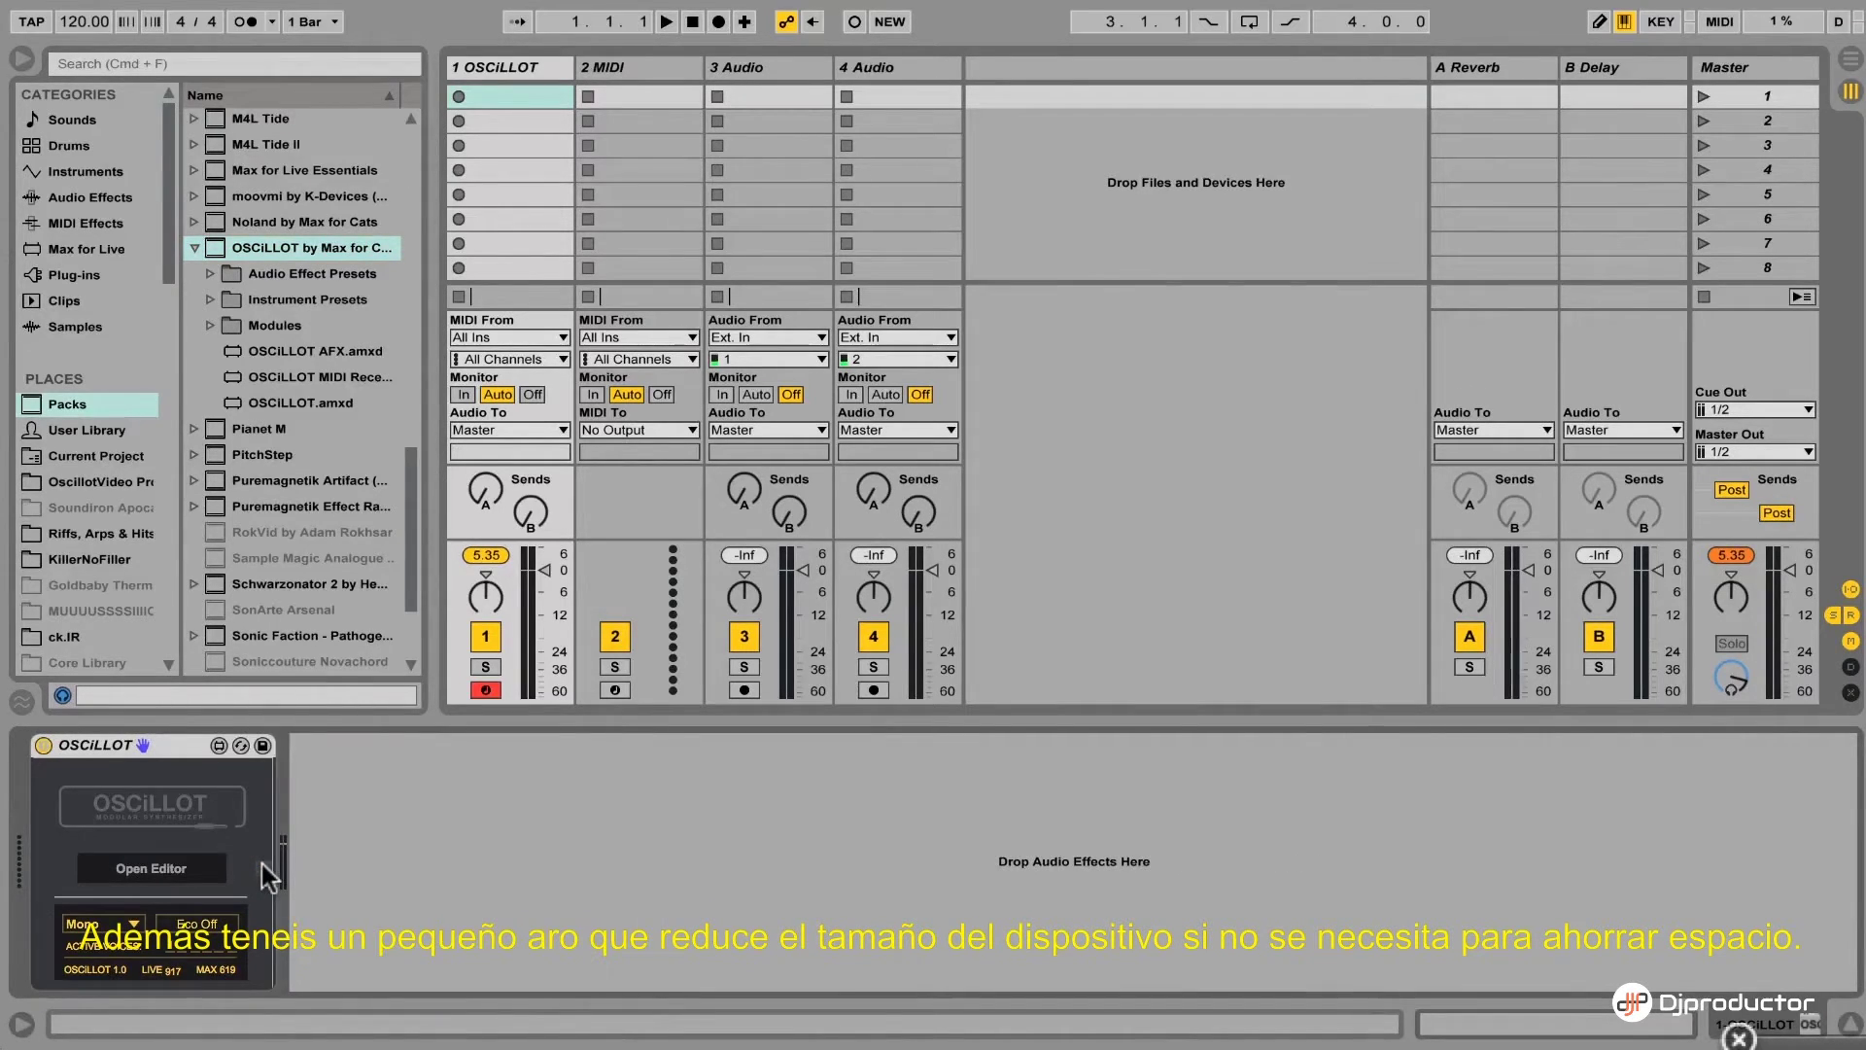
click(261, 865)
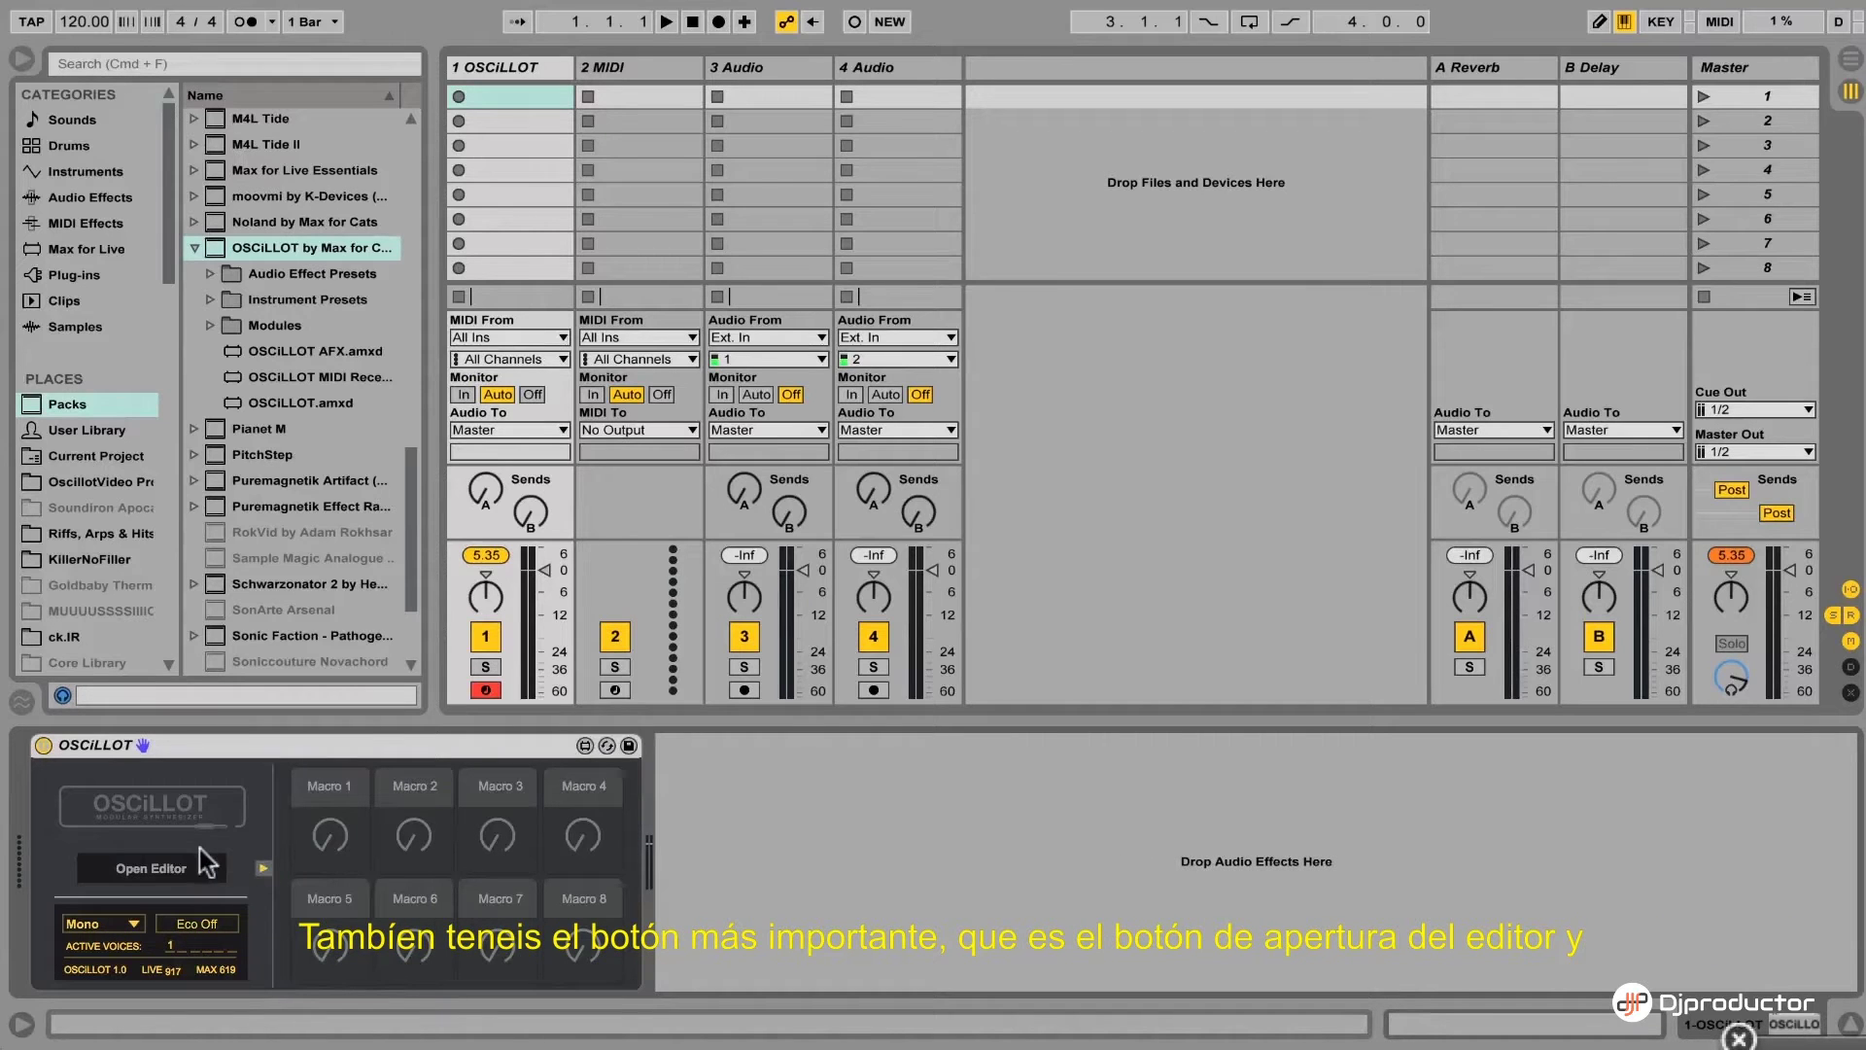
Open the OSCiLLOT editor and look over the modules in the In/Out category
click(155, 868)
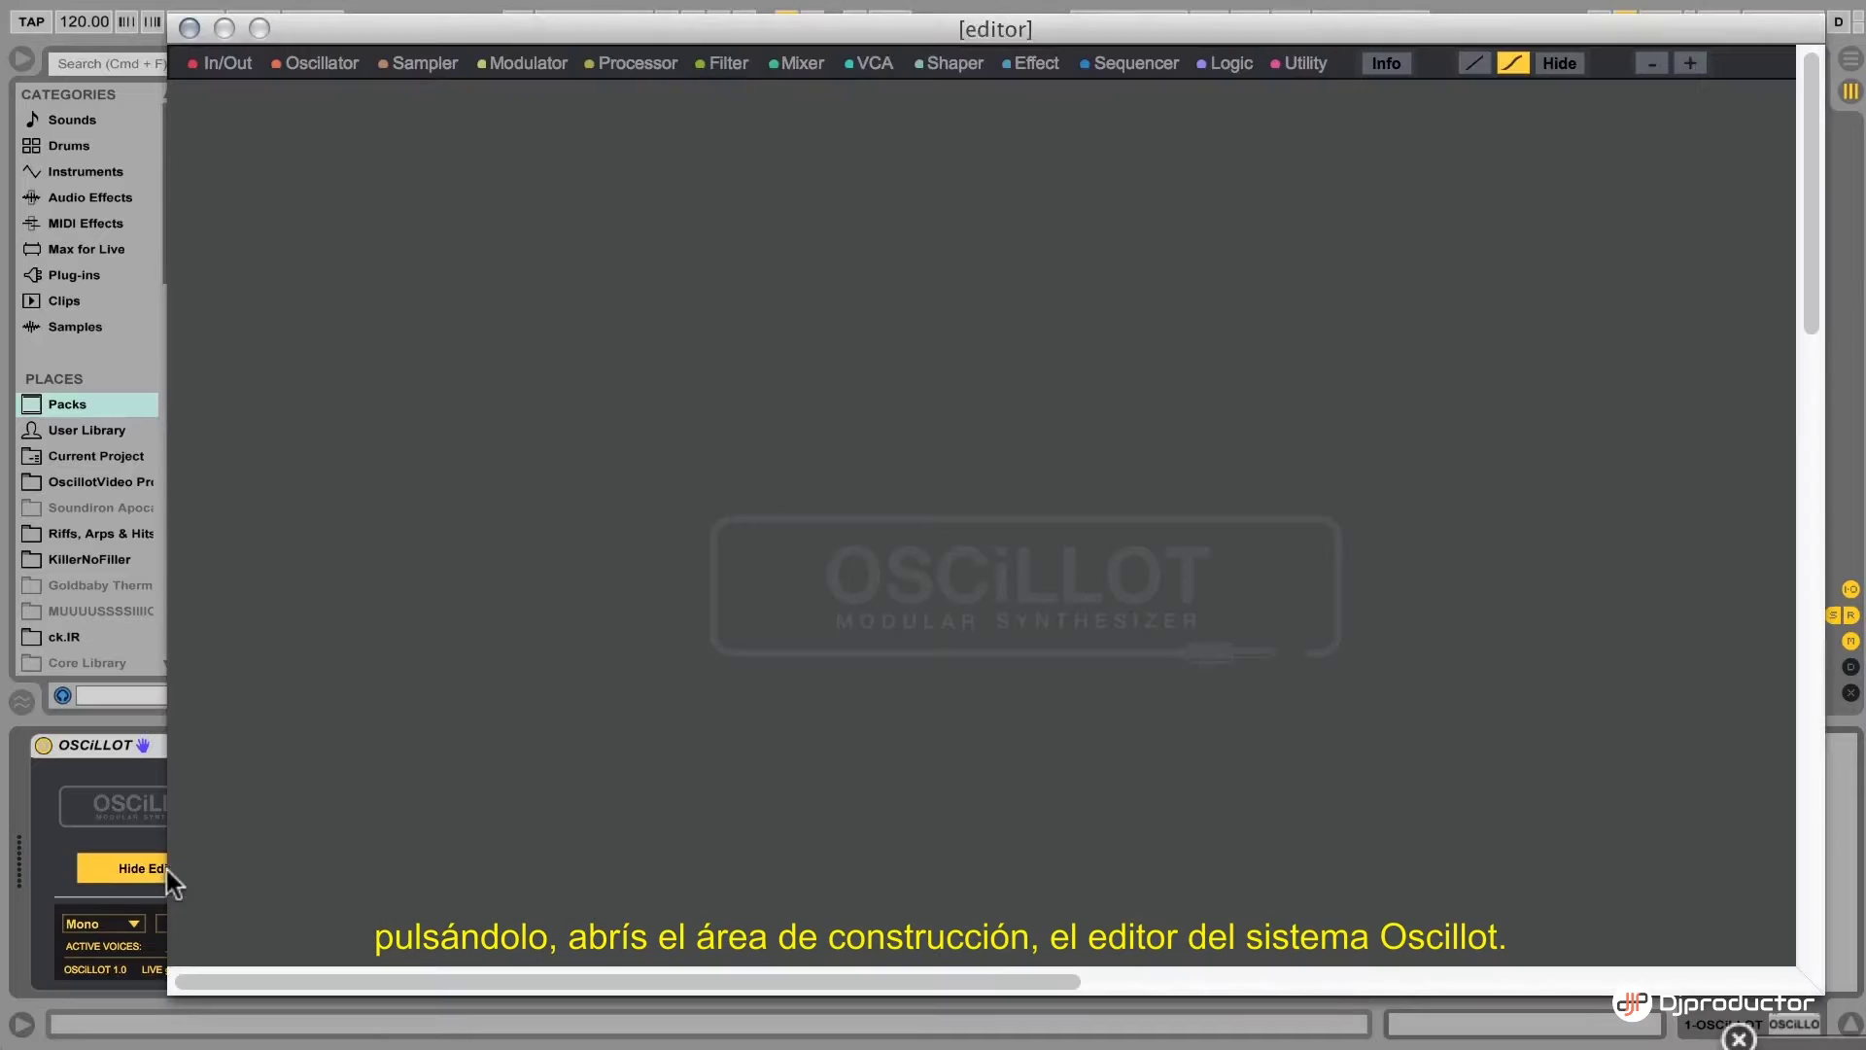
drag(978, 28, 883, 30)
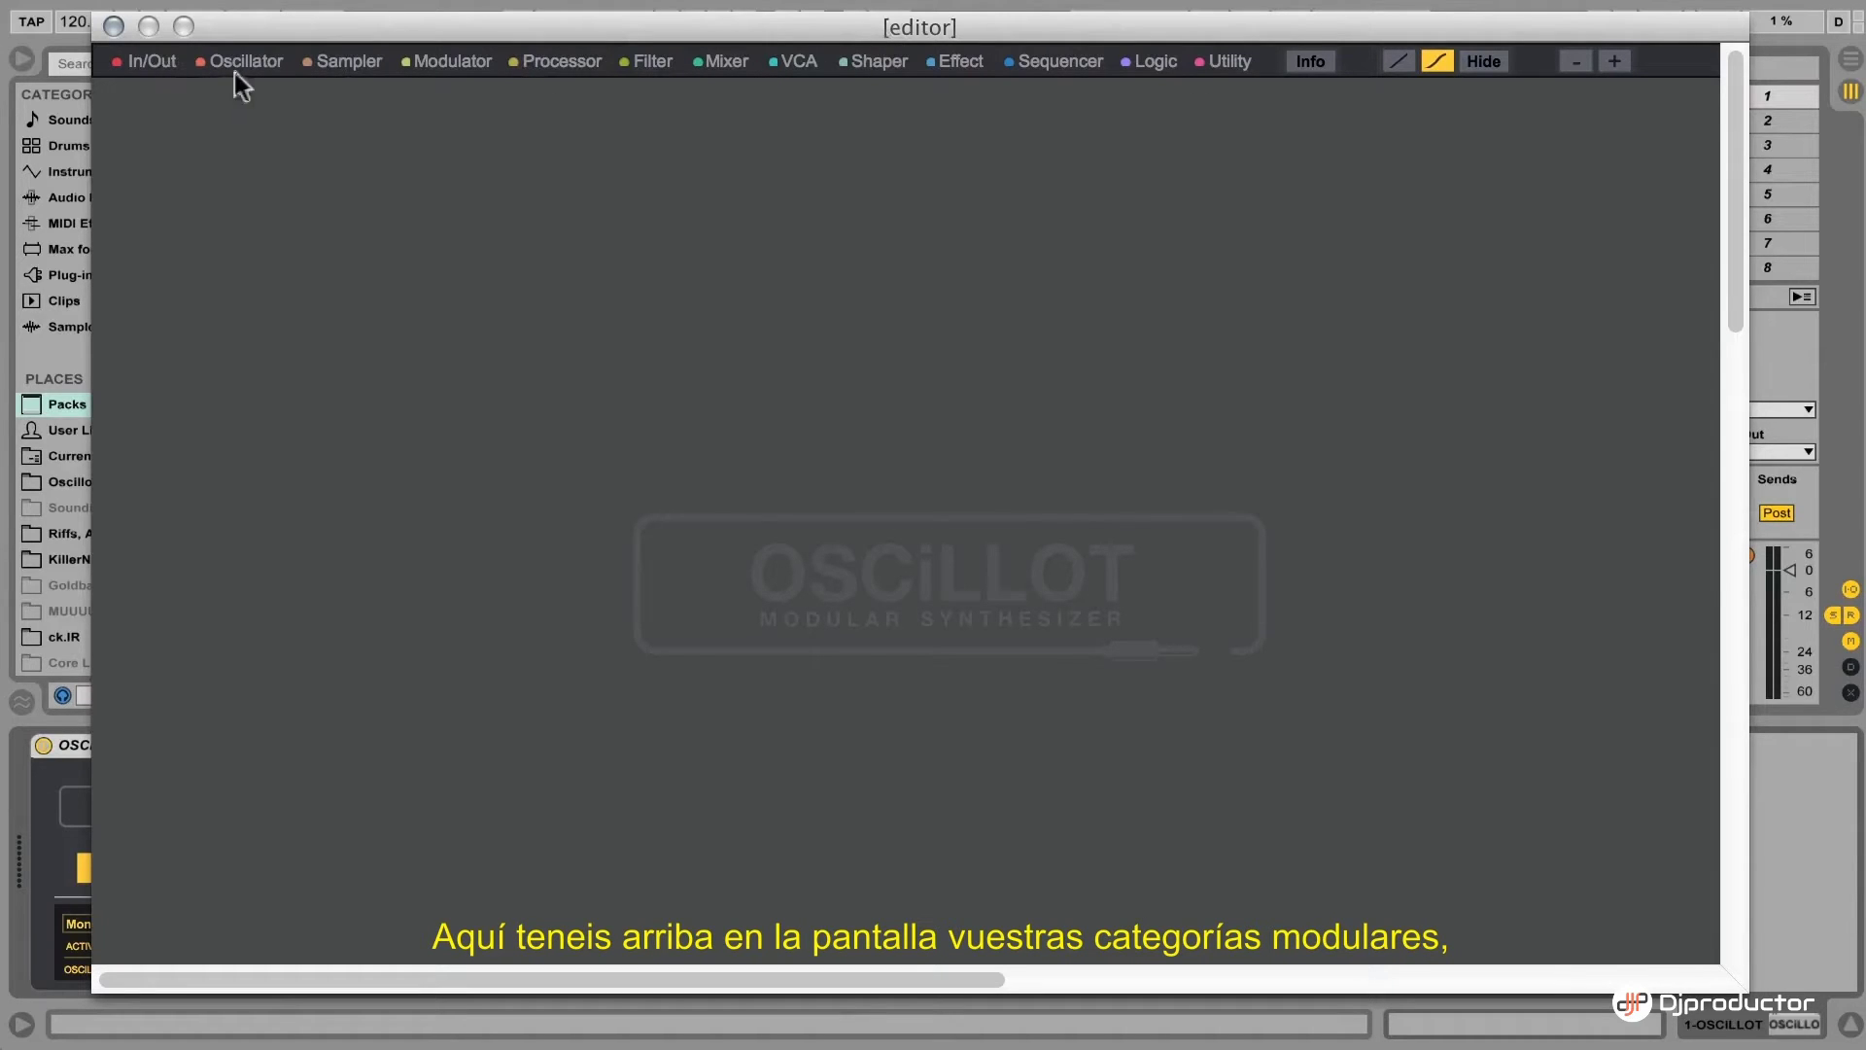
click(161, 66)
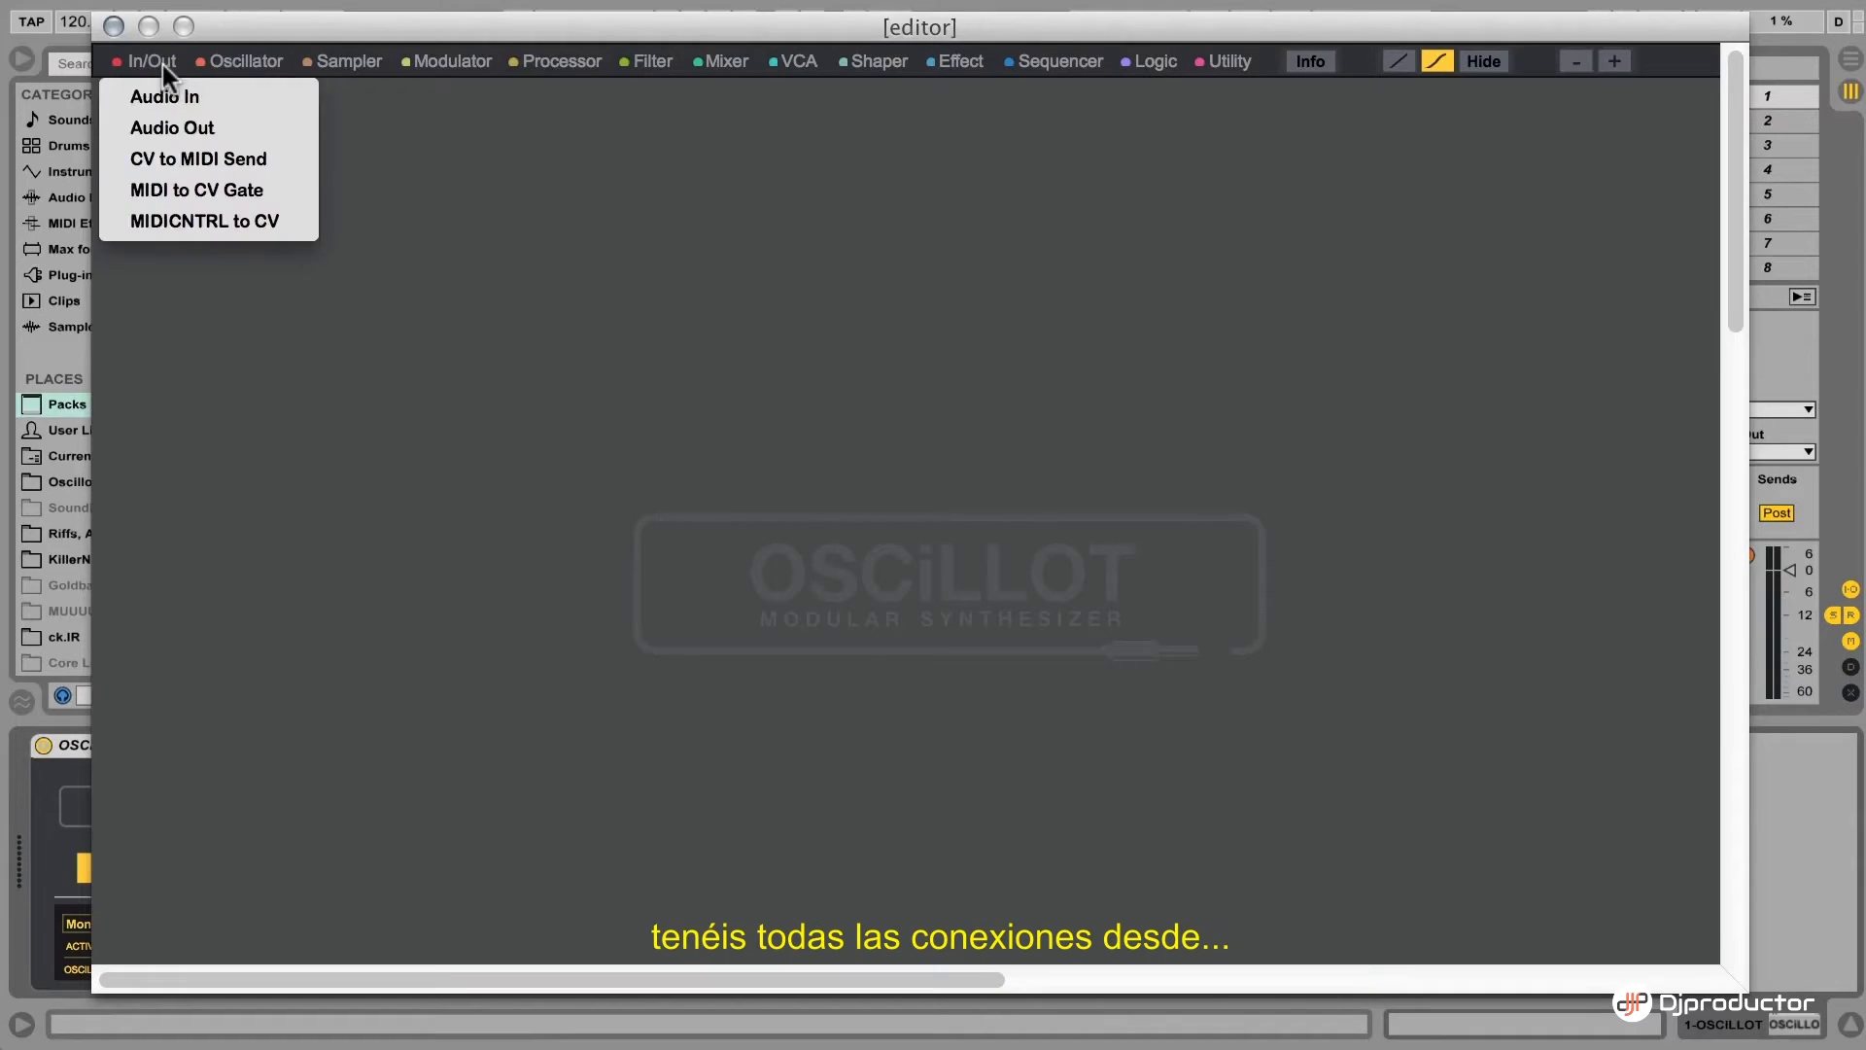
click(202, 307)
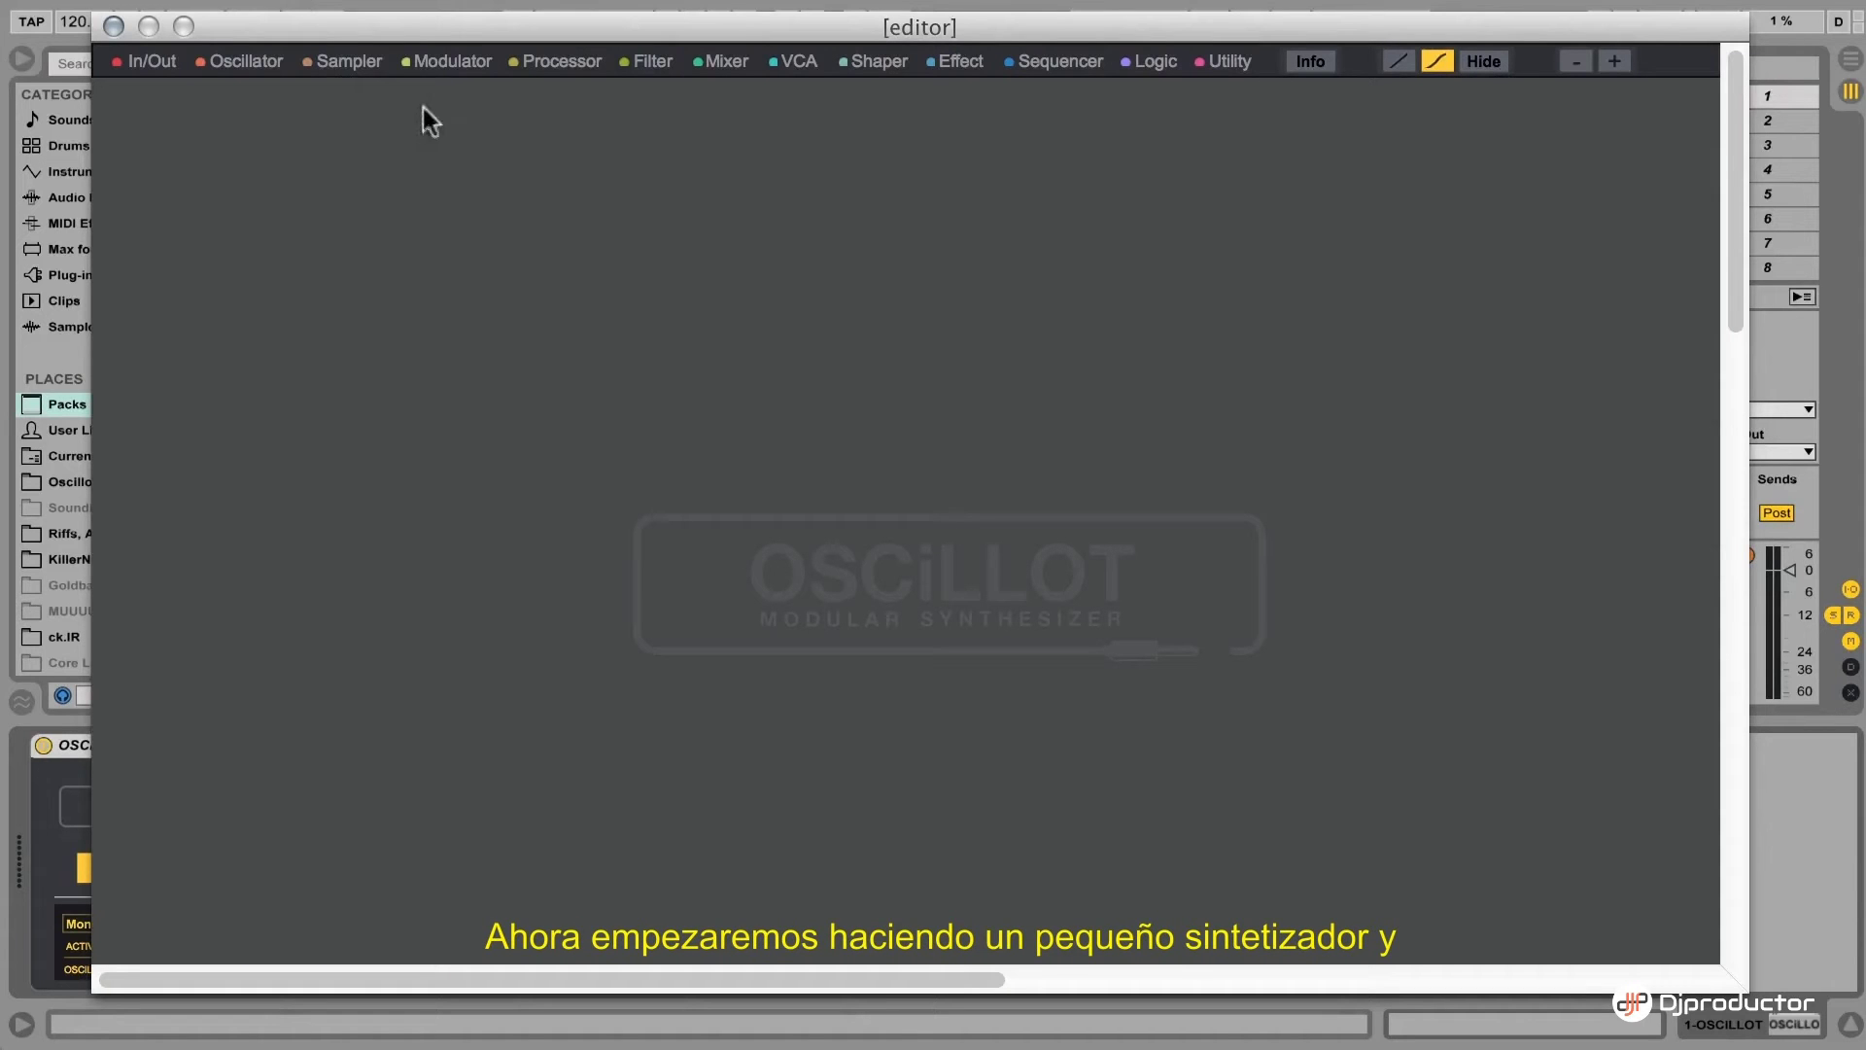
Add a MIDI to CV Gate module to the empty patch and place it in the canvas's upper-left area
drag(442, 25, 495, 26)
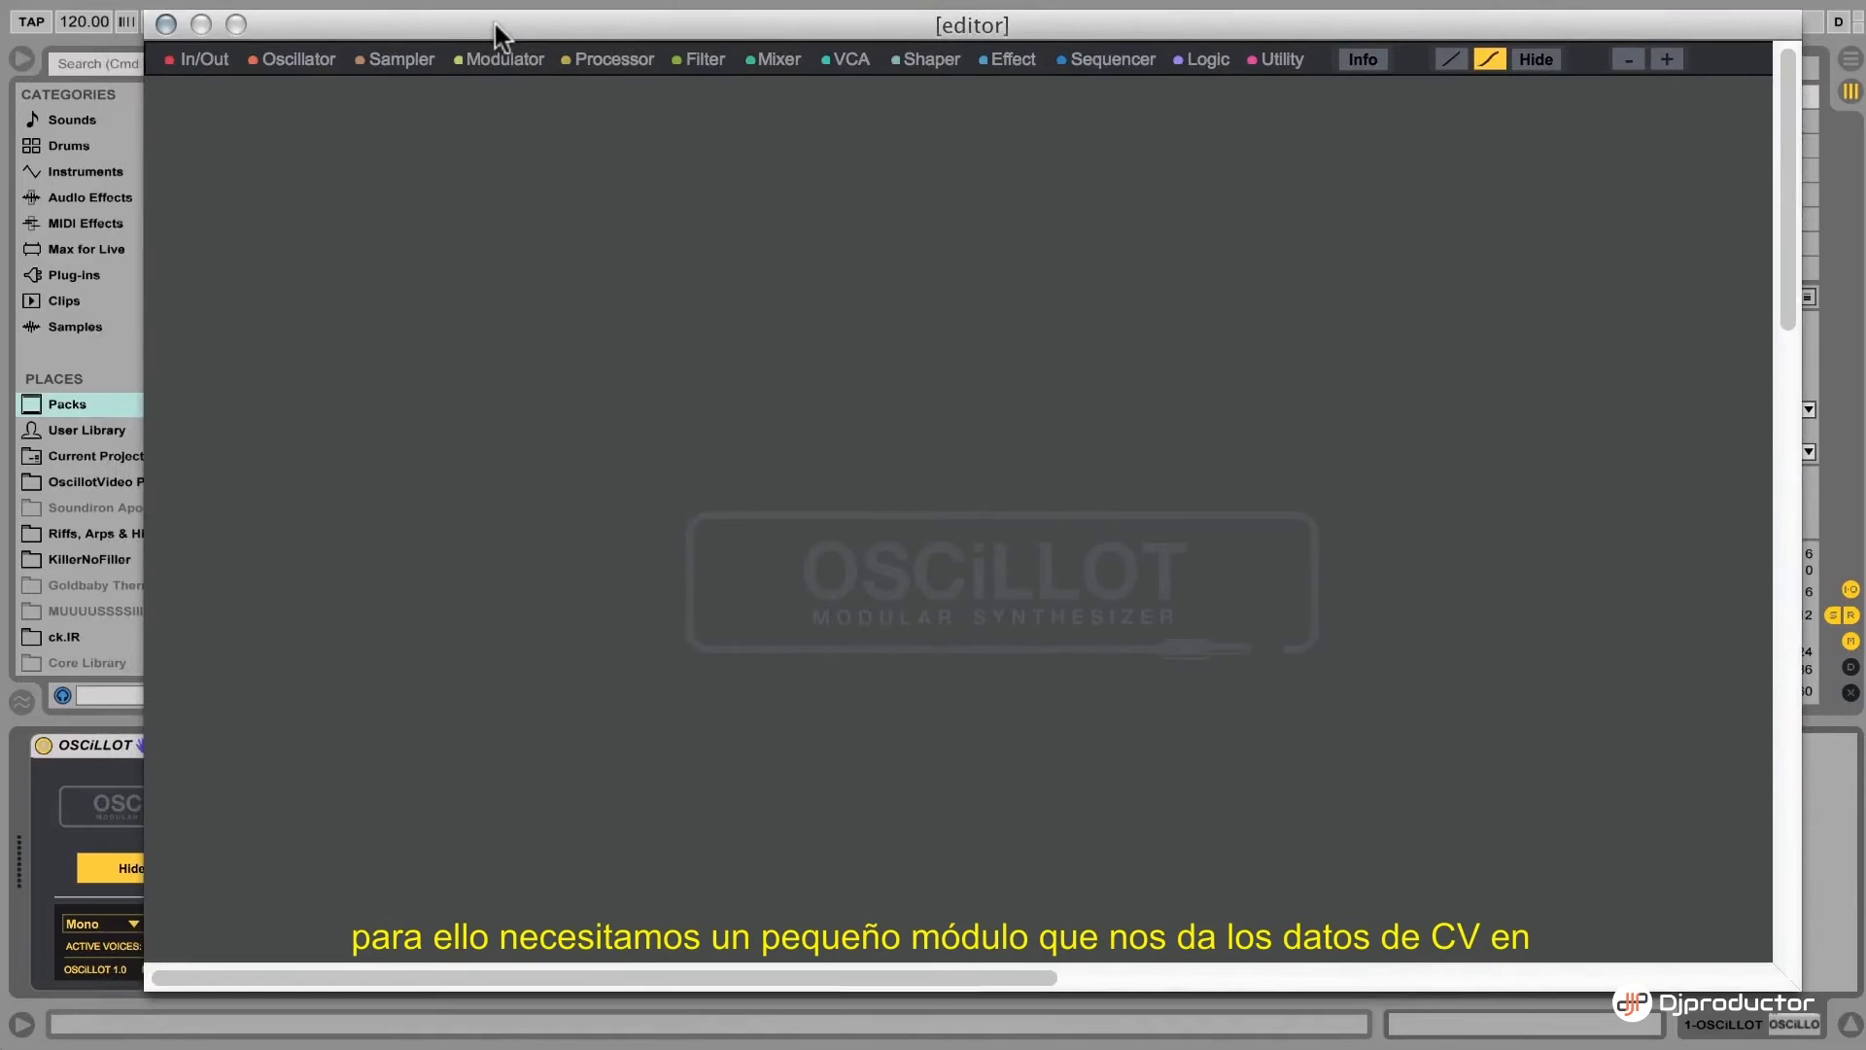
click(222, 59)
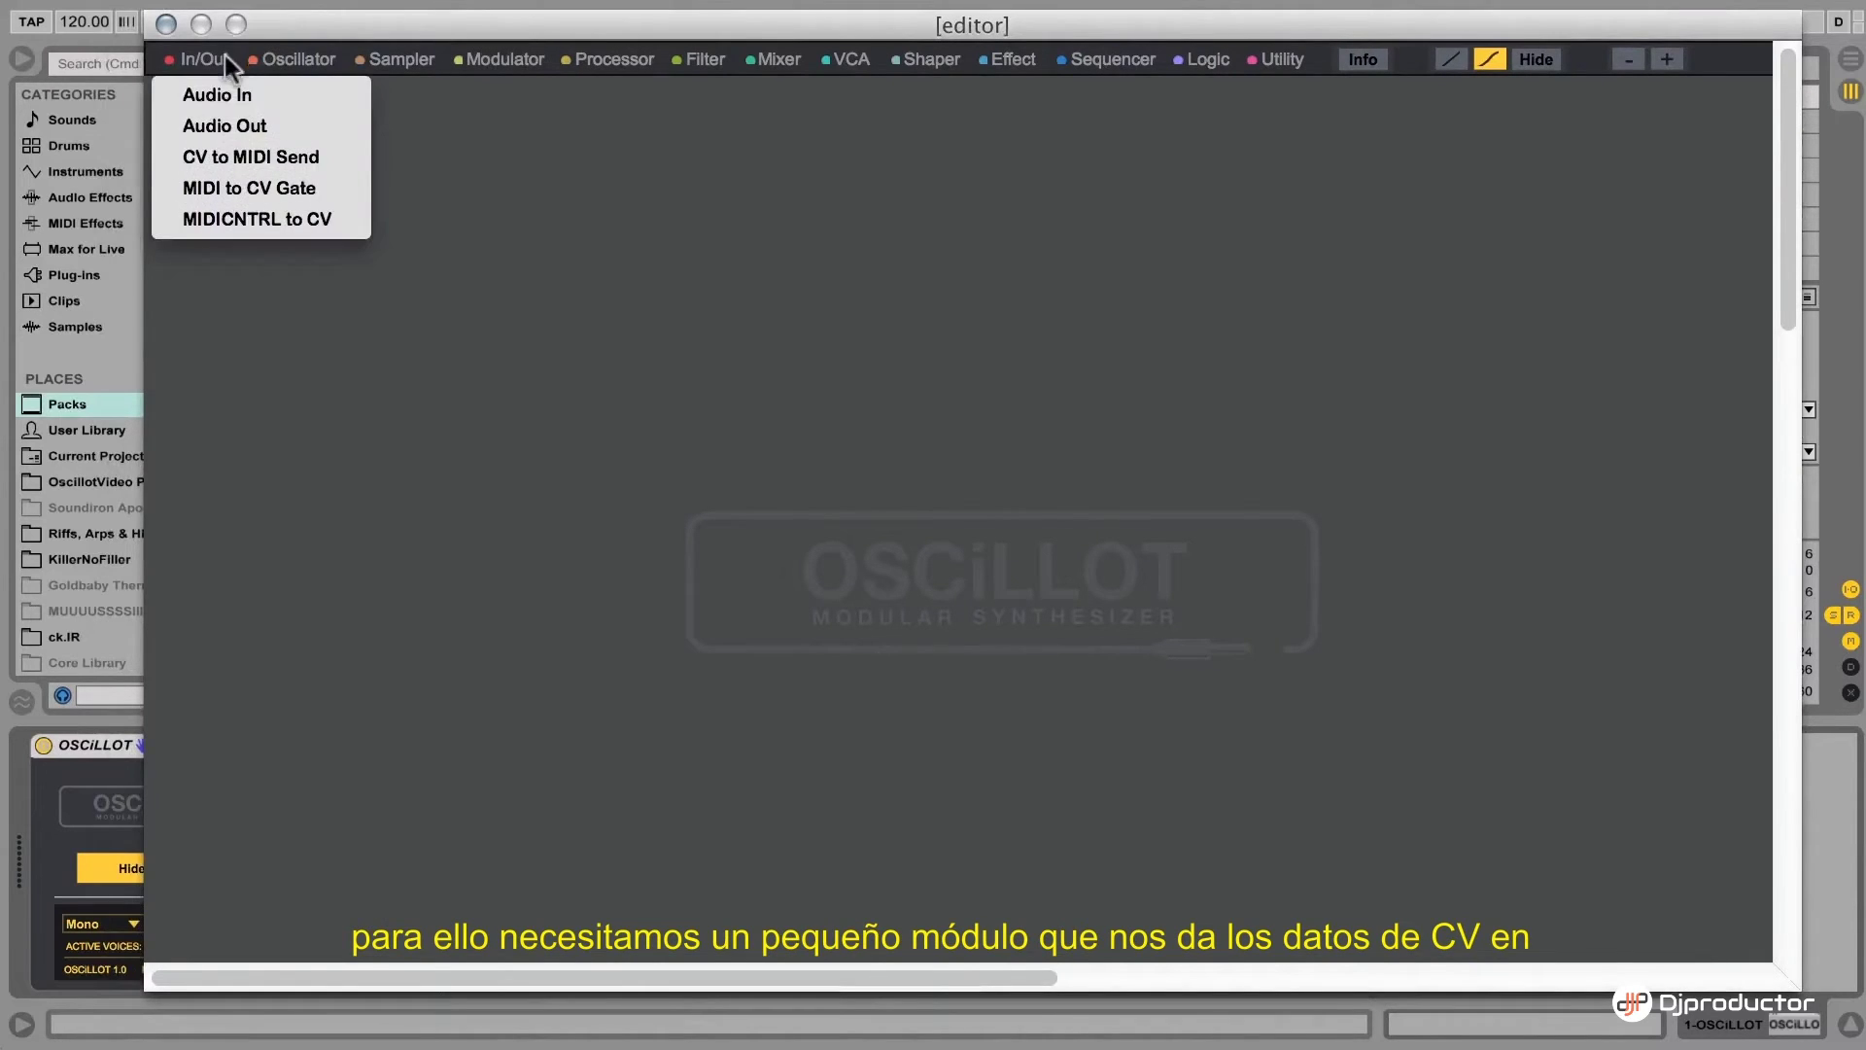
click(300, 189)
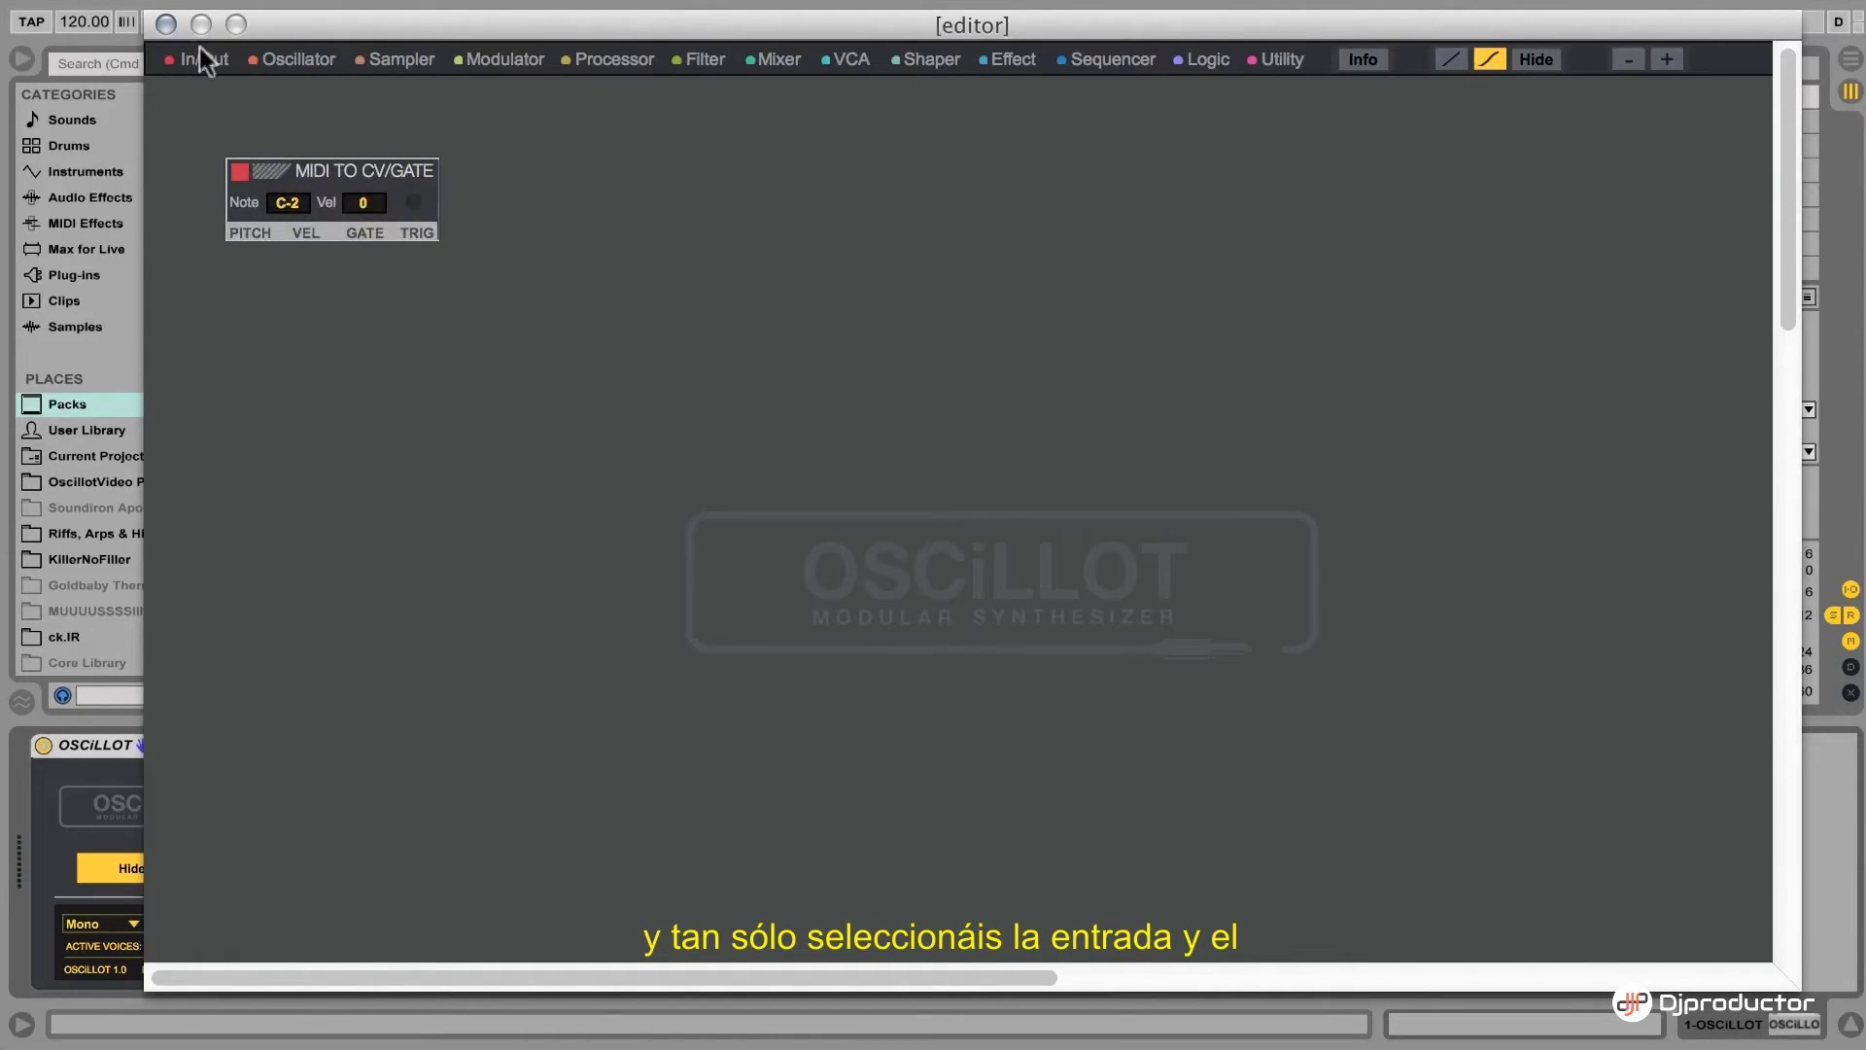
mouse_move(194, 58)
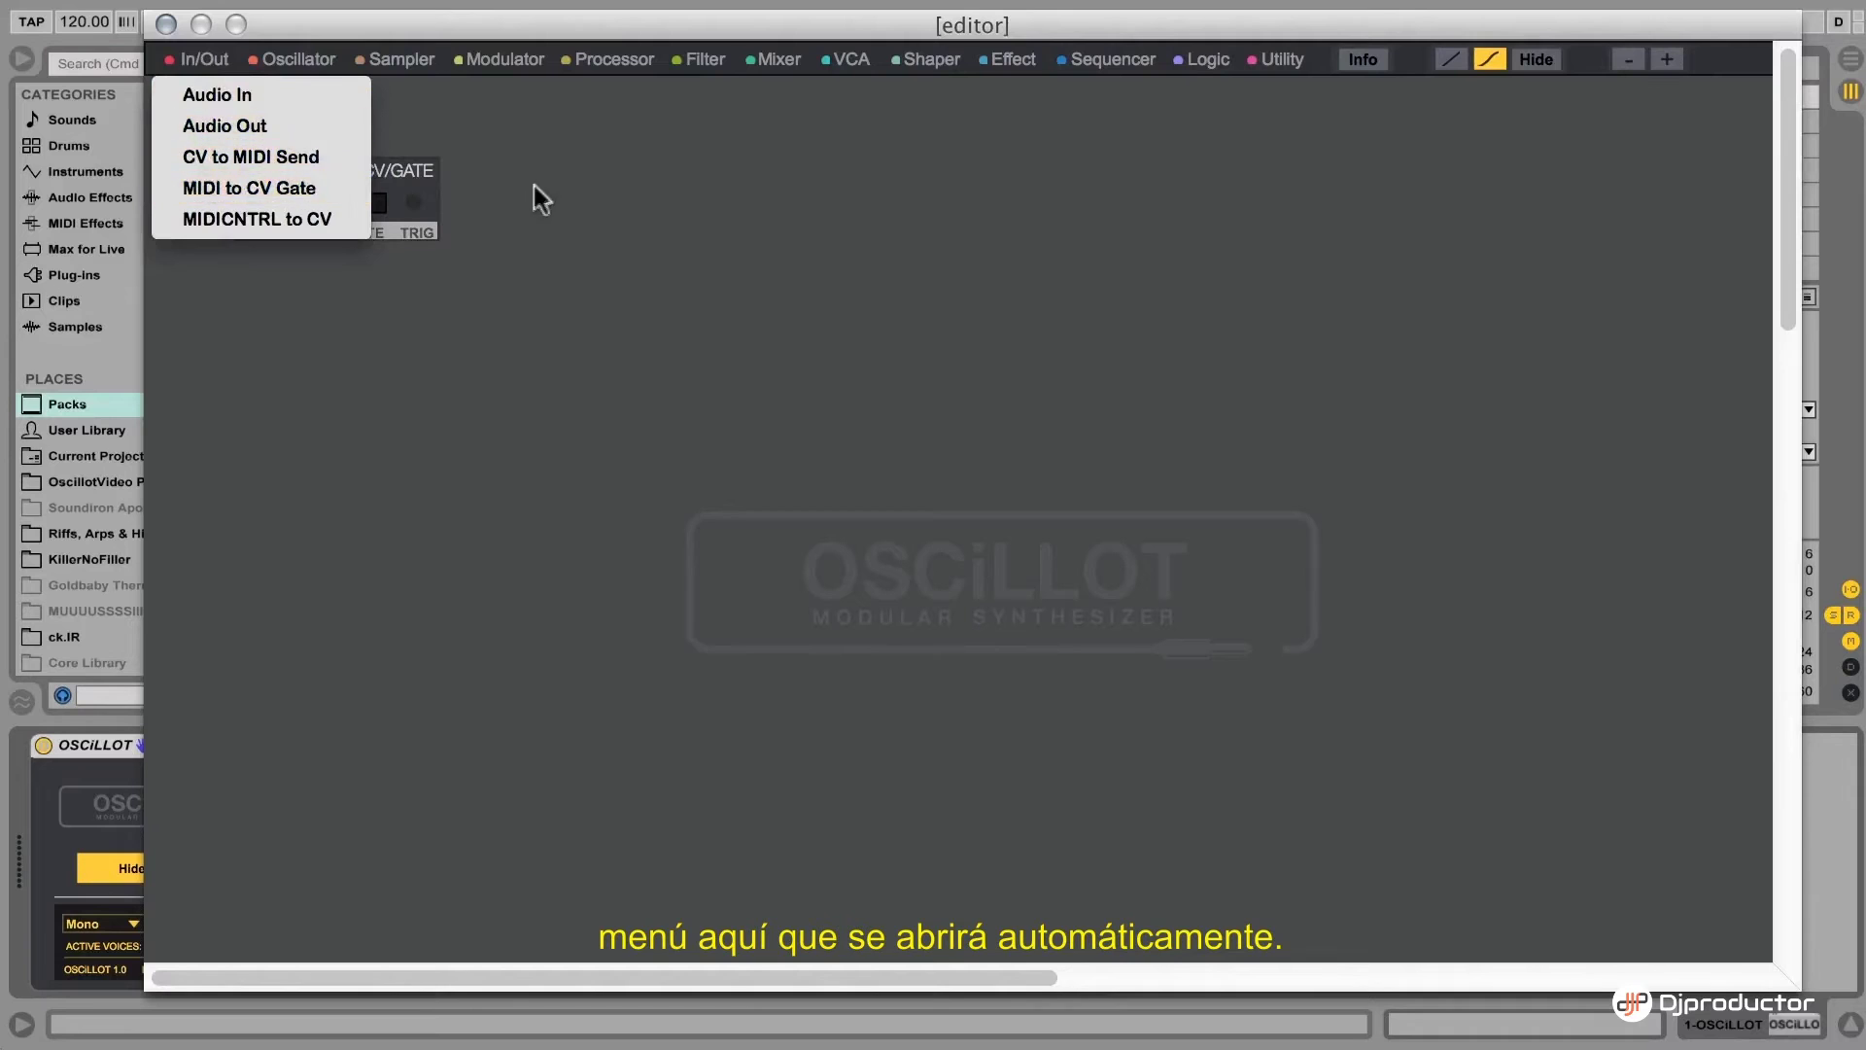
drag(299, 186, 230, 188)
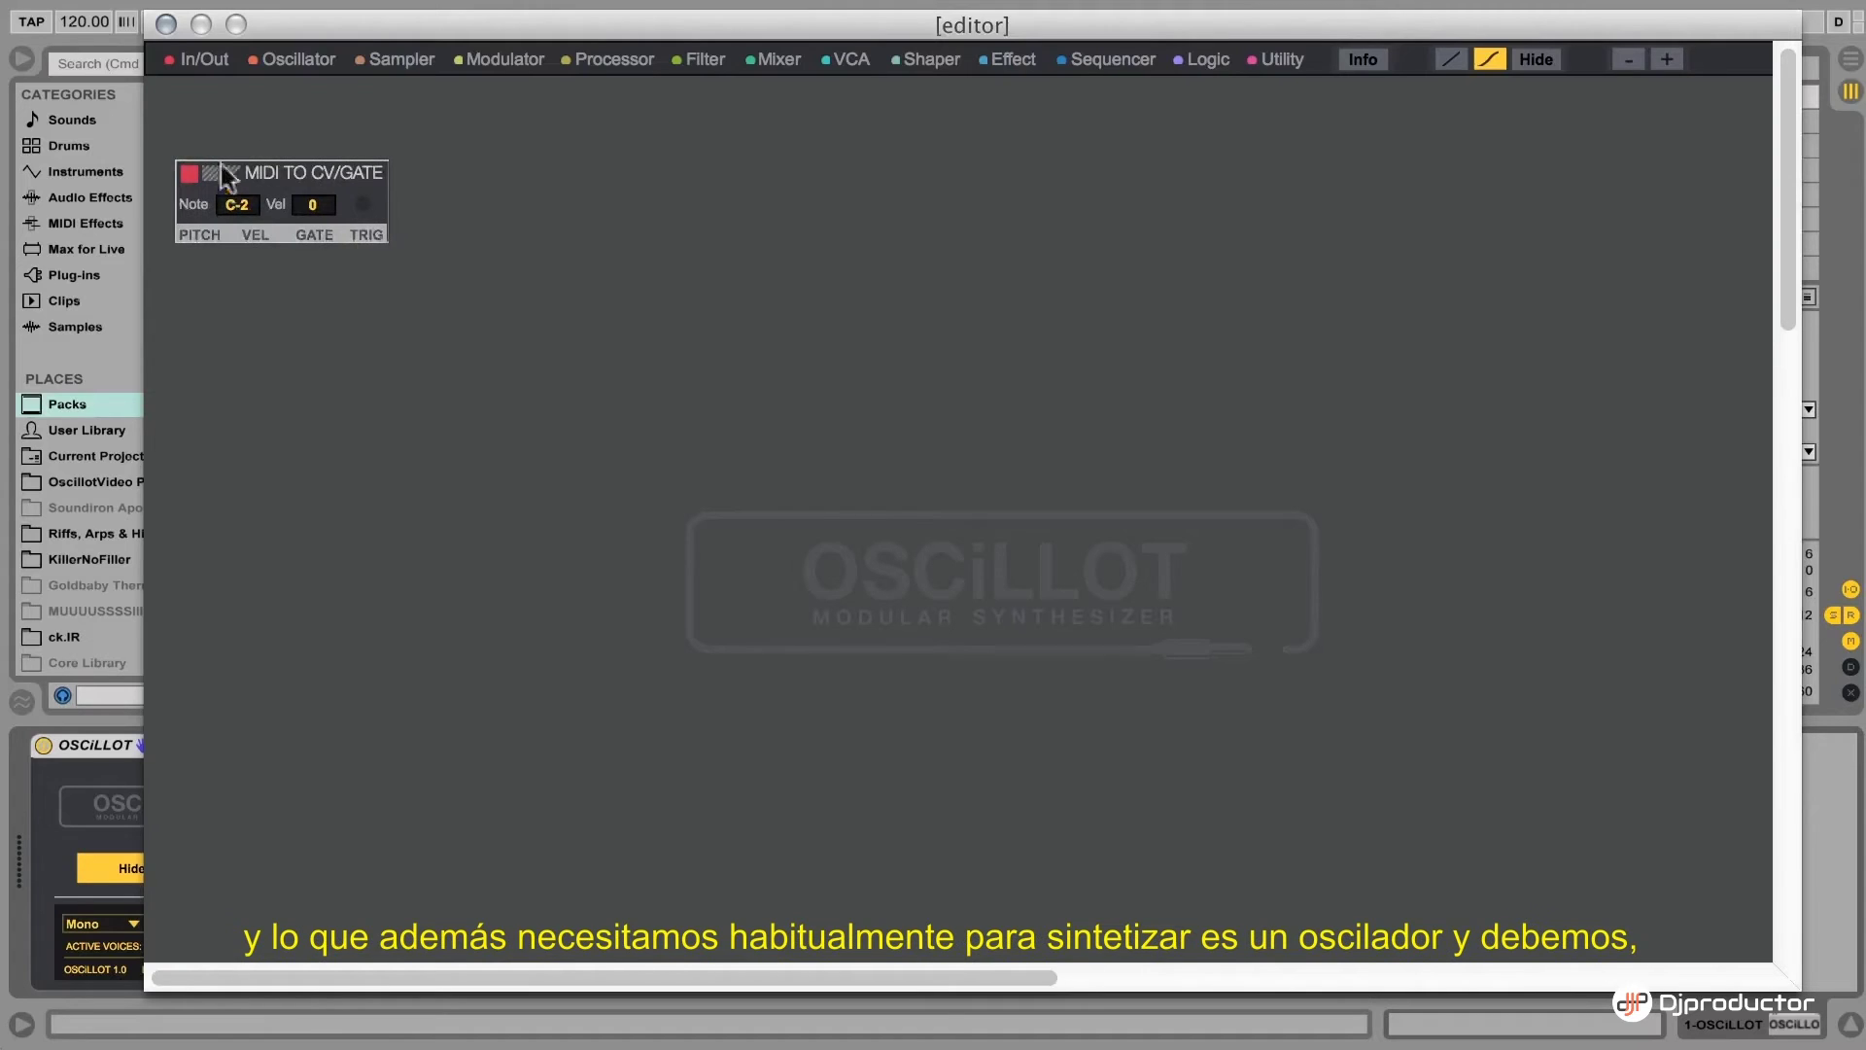
Add an Osc A oscillator module and align it directly below the MIDI to CV/Gate module
click(313, 60)
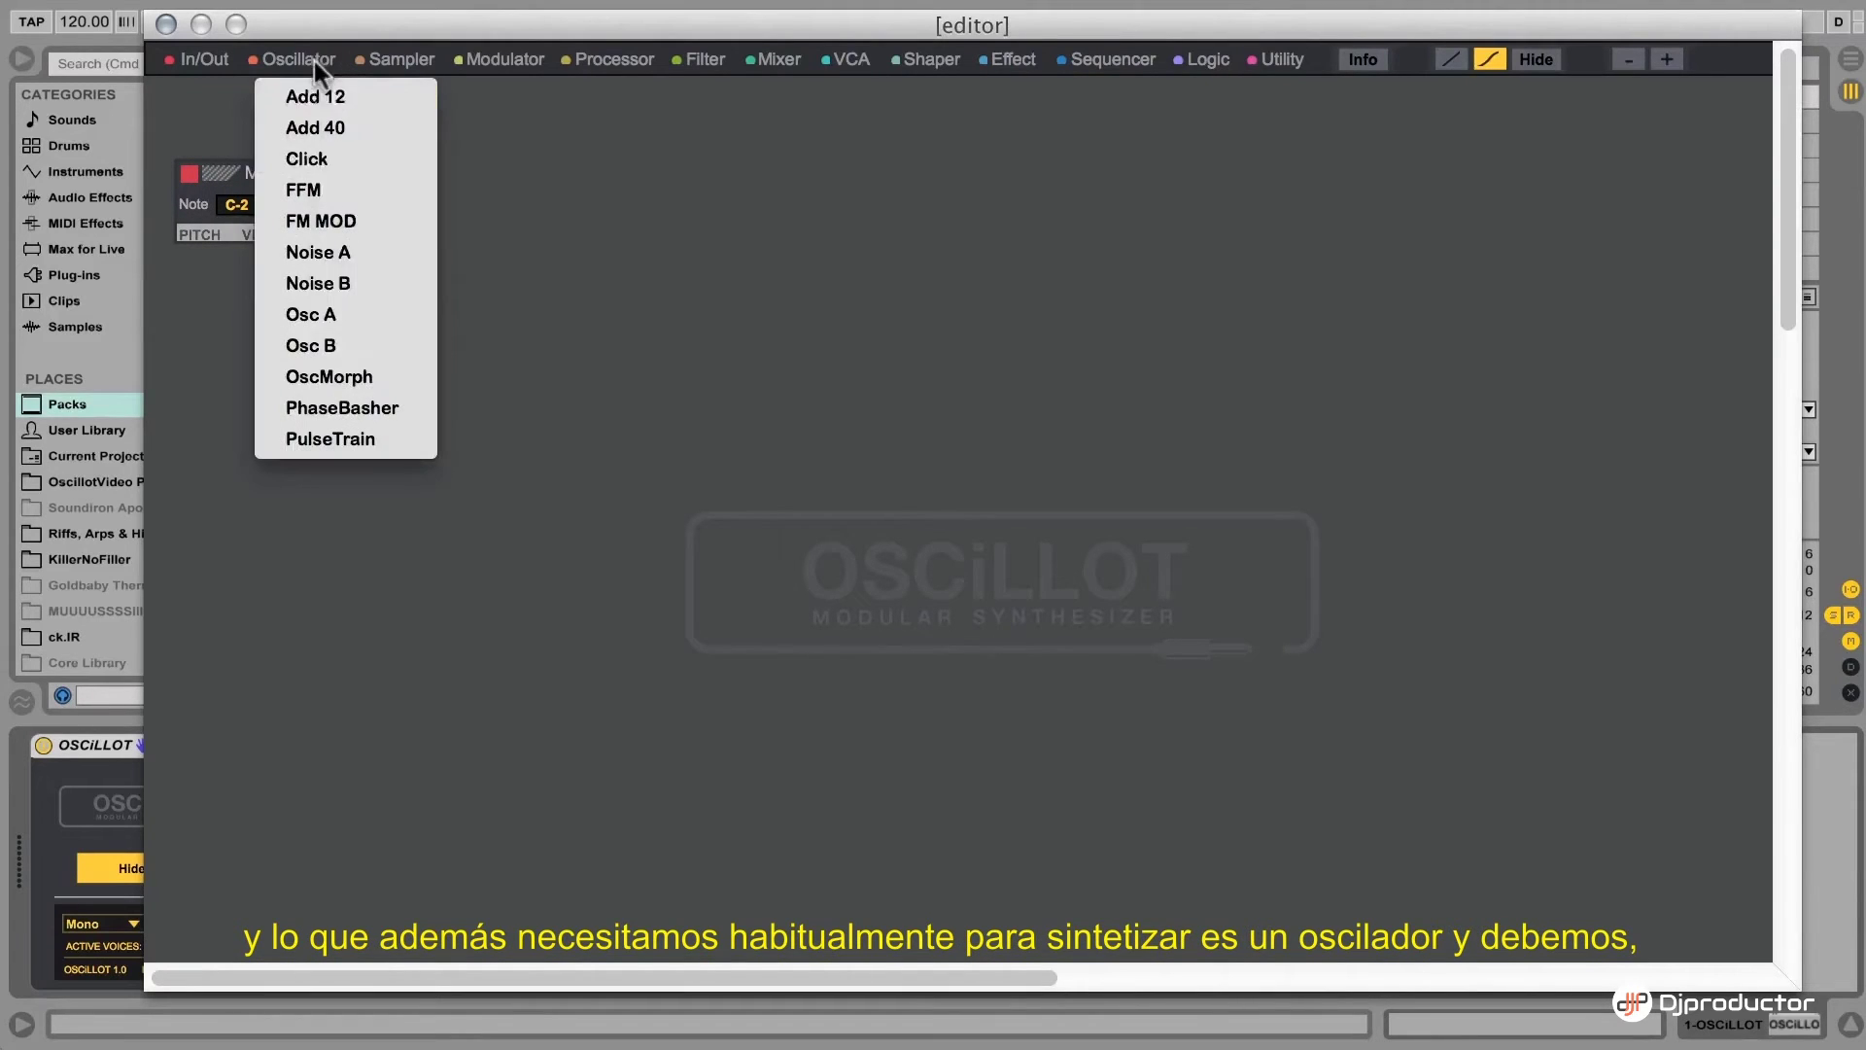
click(324, 318)
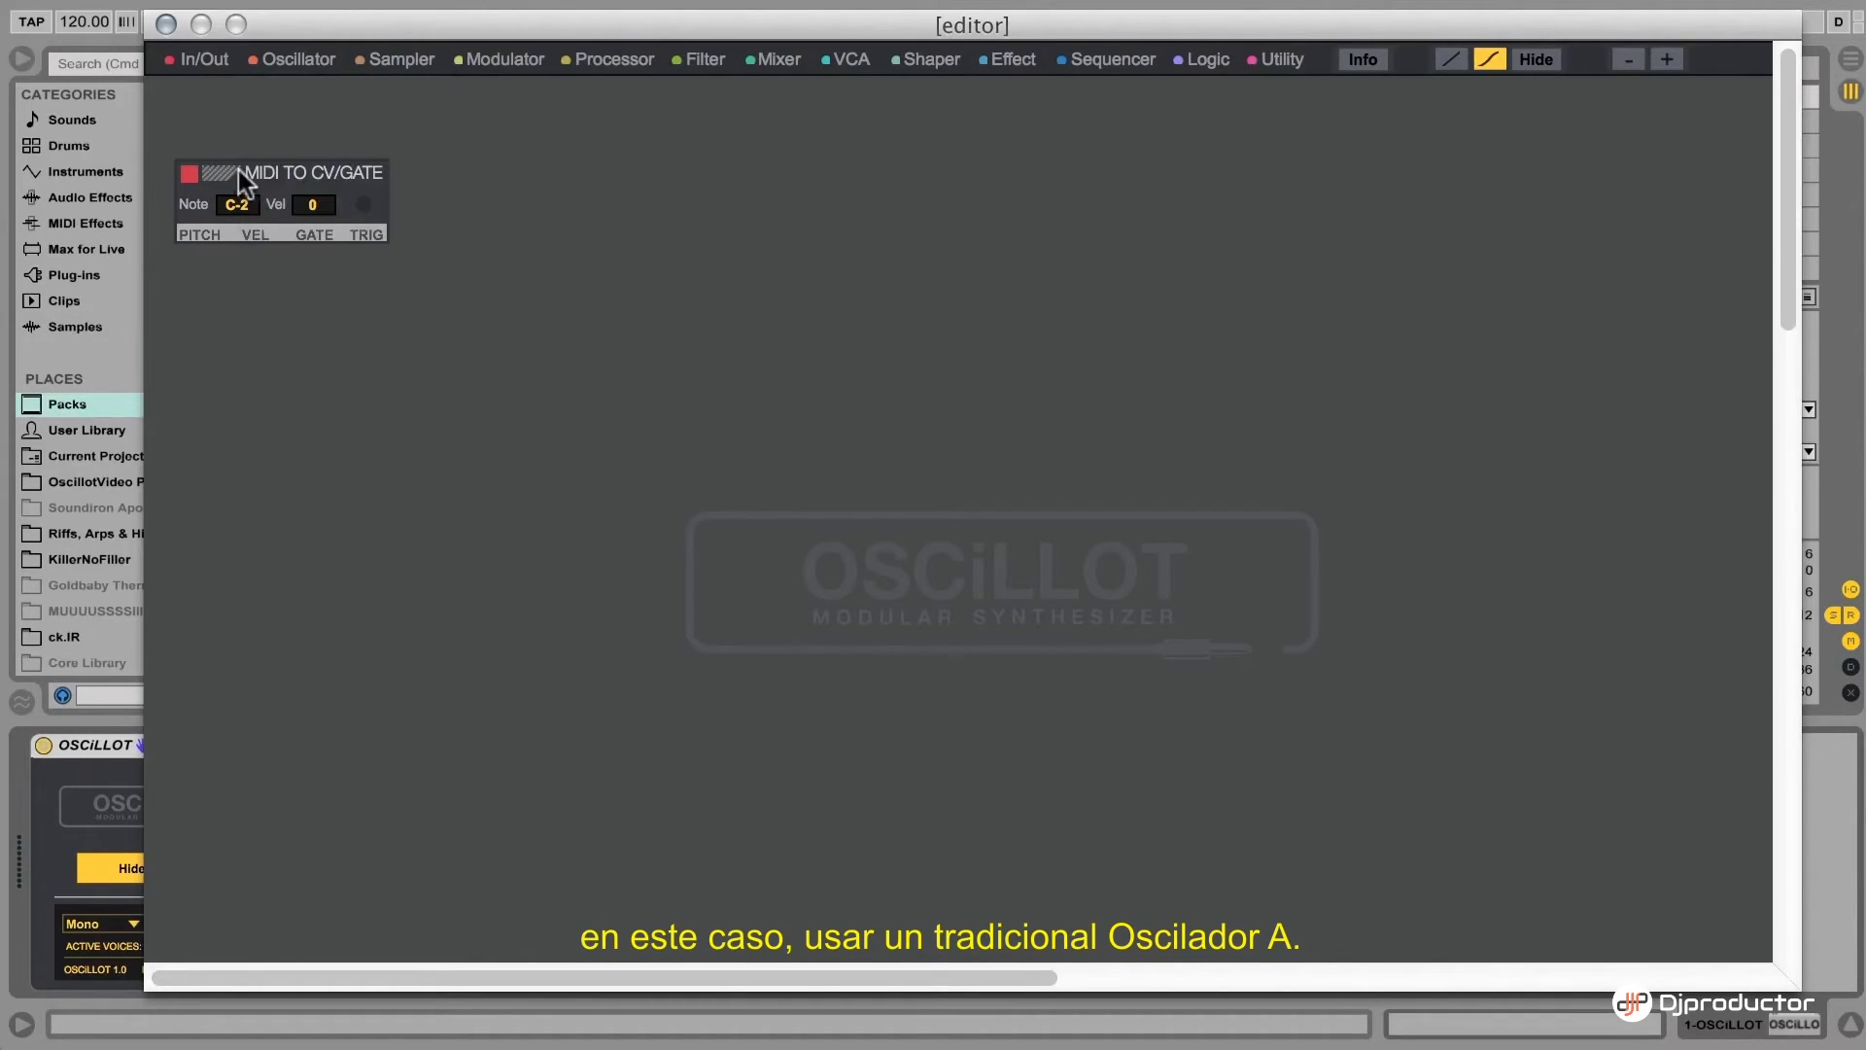
drag(282, 126, 248, 312)
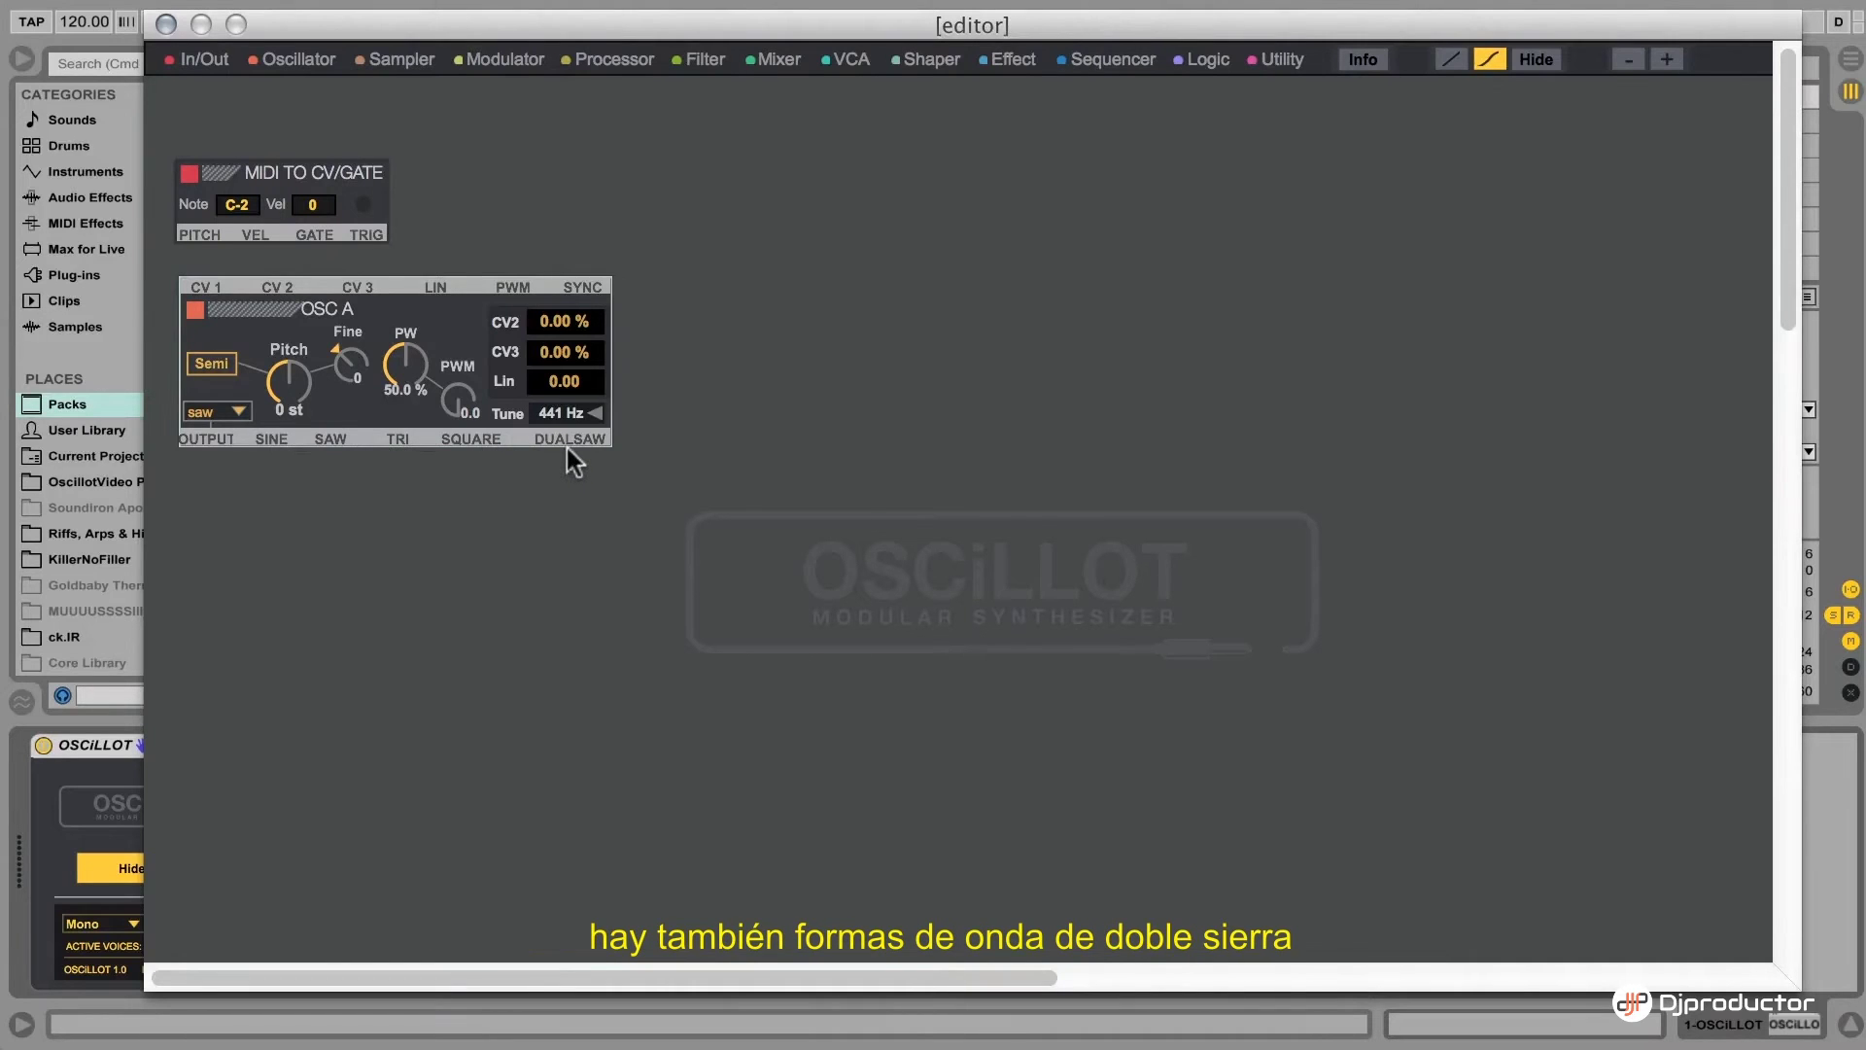
drag(306, 349, 303, 336)
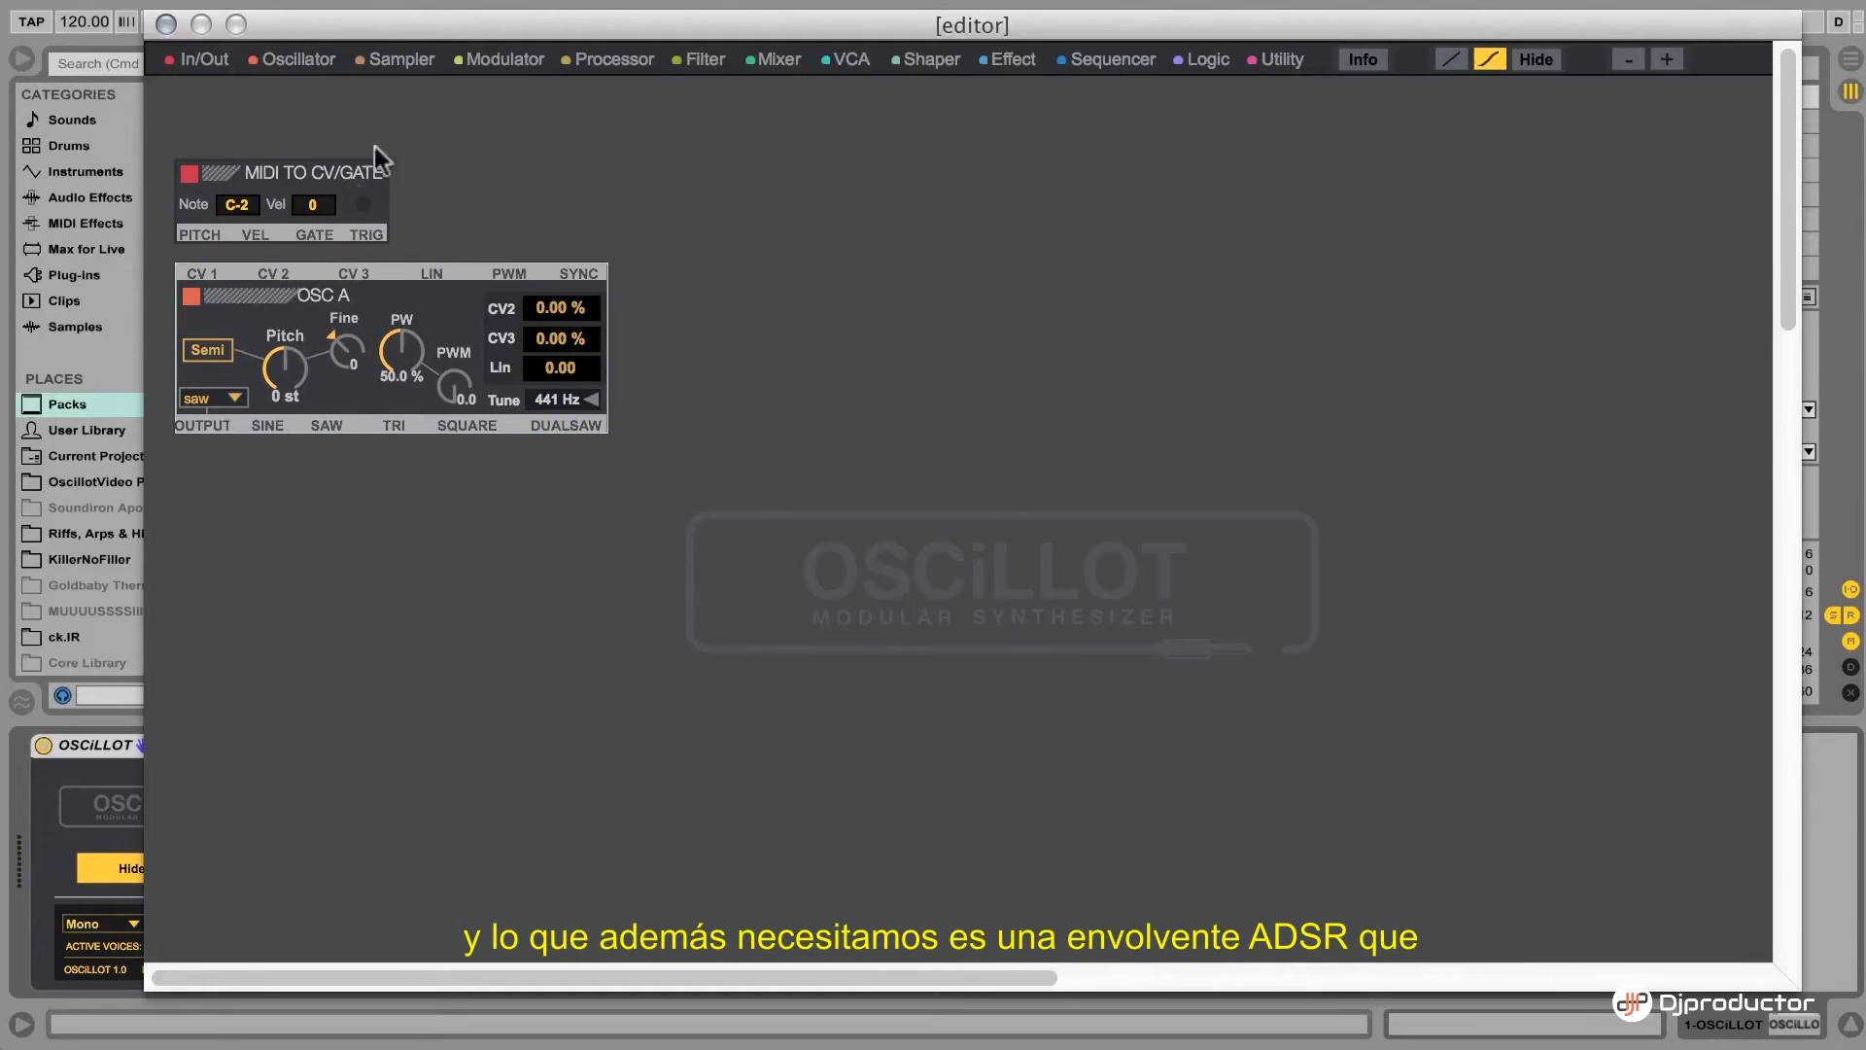
Add an ADSR Envelope Generator beside the oscillator, with VCA and Audio Out modules stacked below the oscillator
click(498, 64)
click(498, 125)
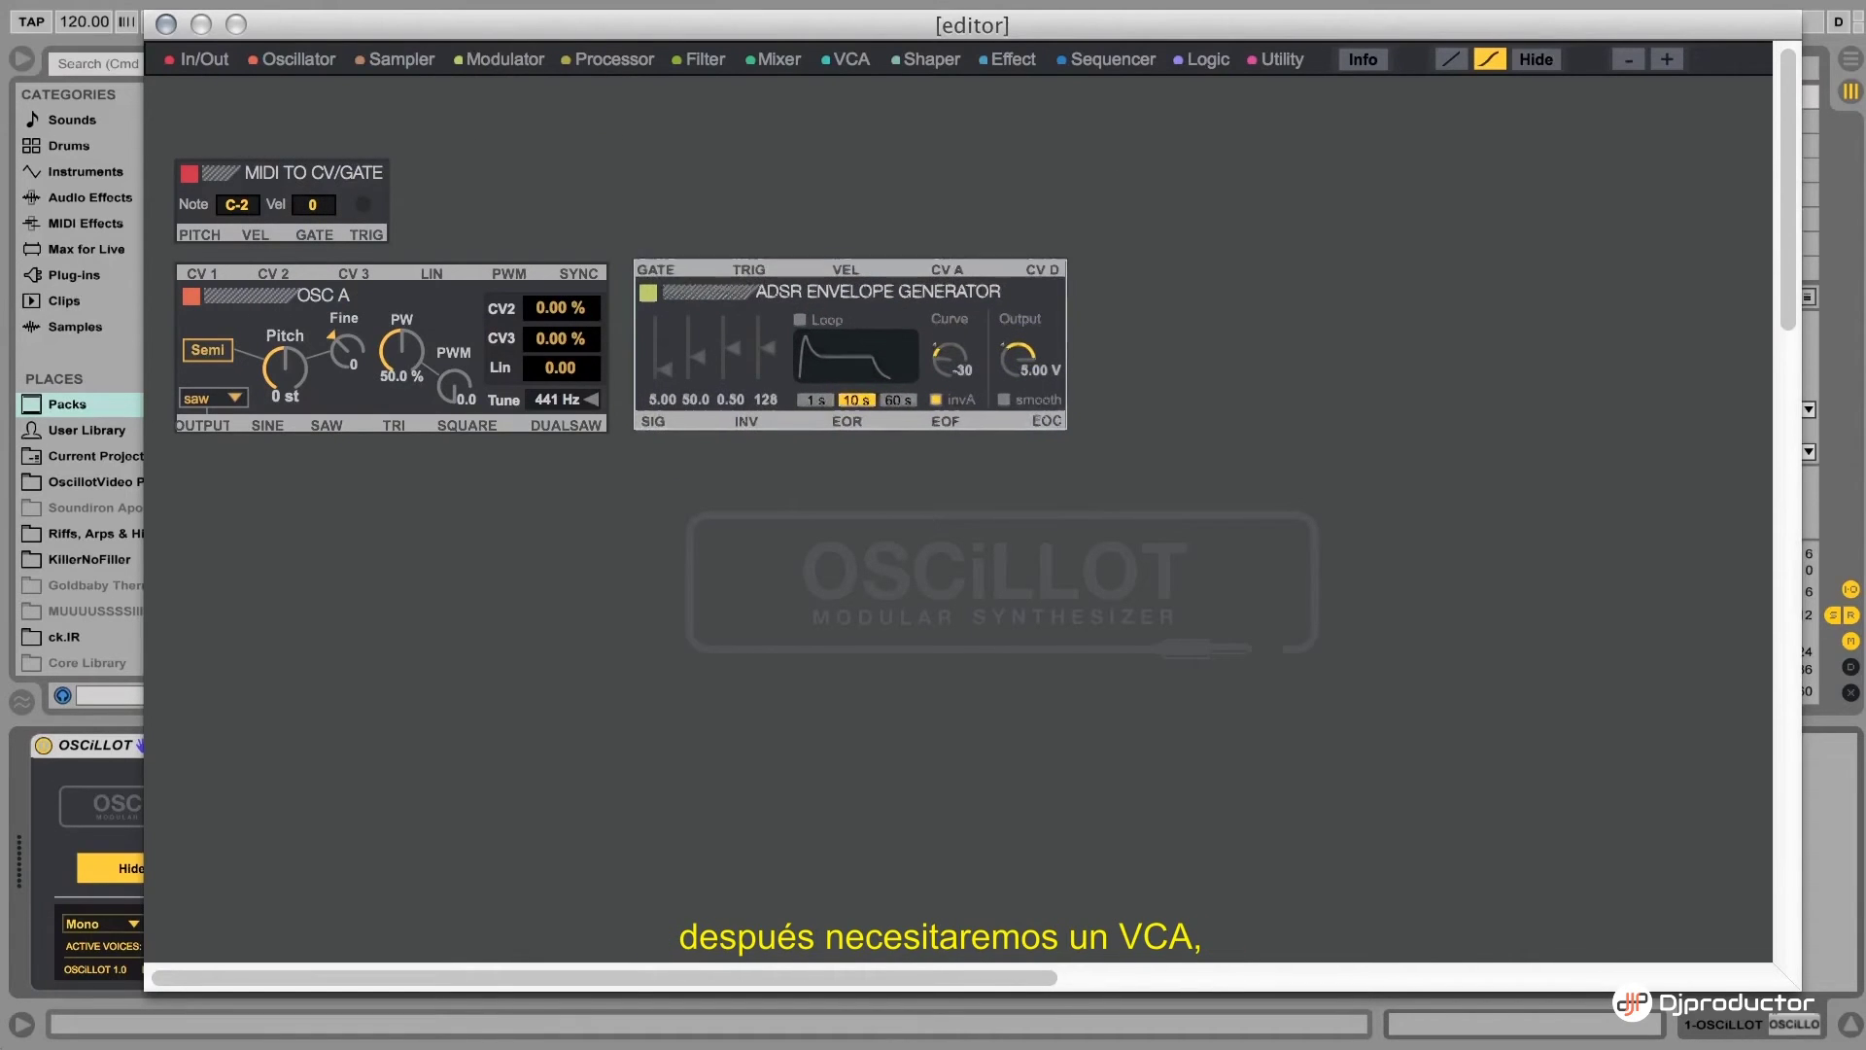
click(860, 79)
click(862, 124)
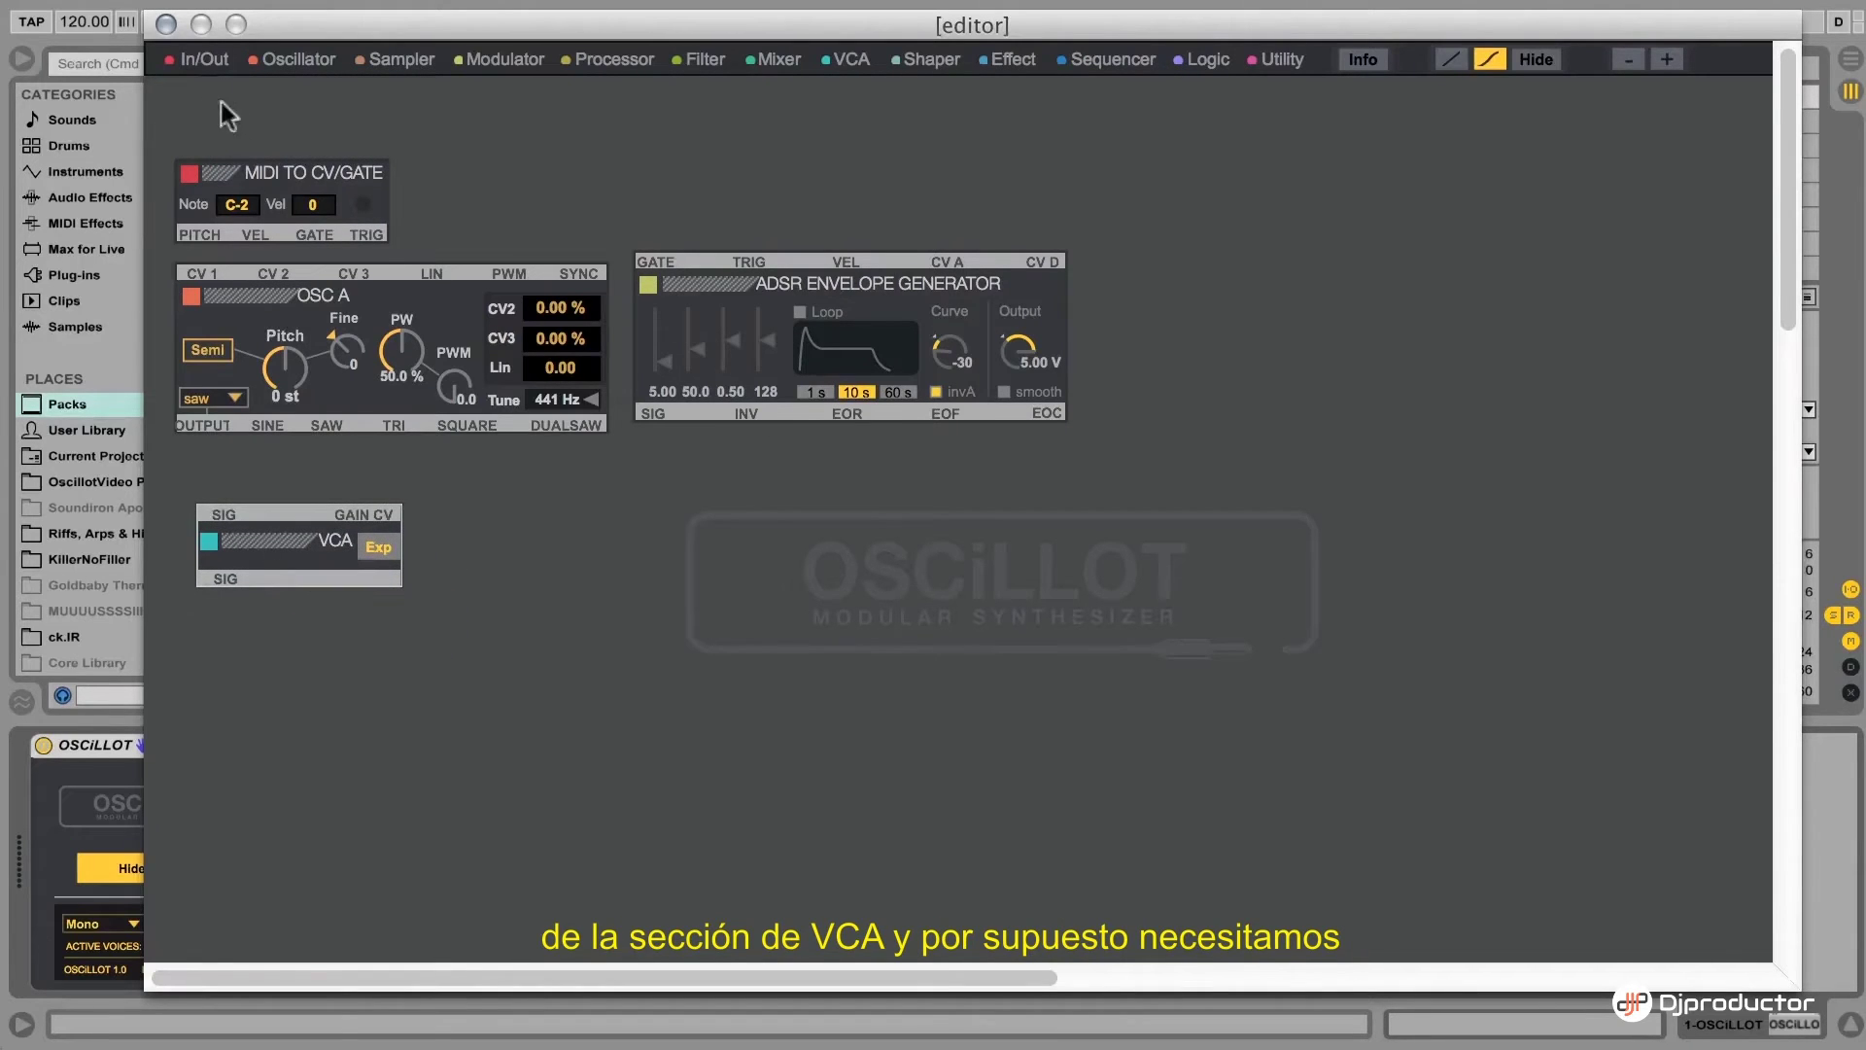
click(205, 60)
click(208, 131)
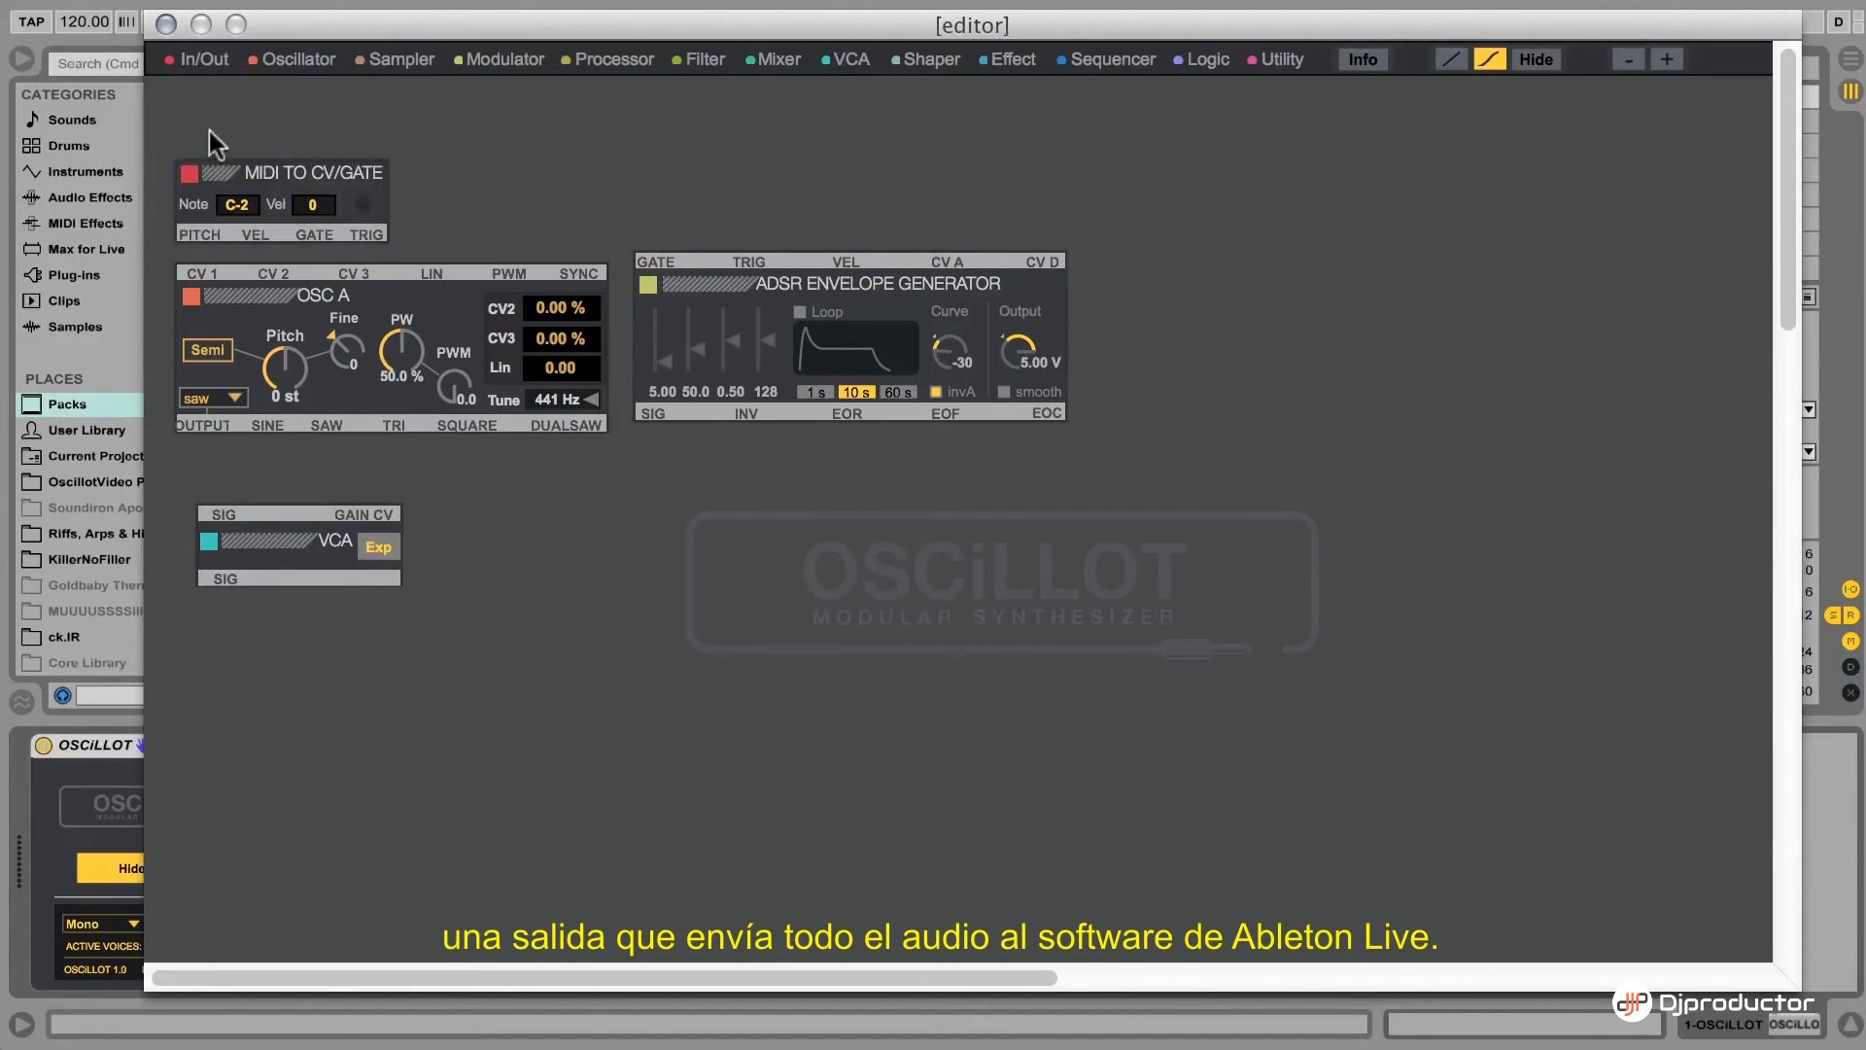
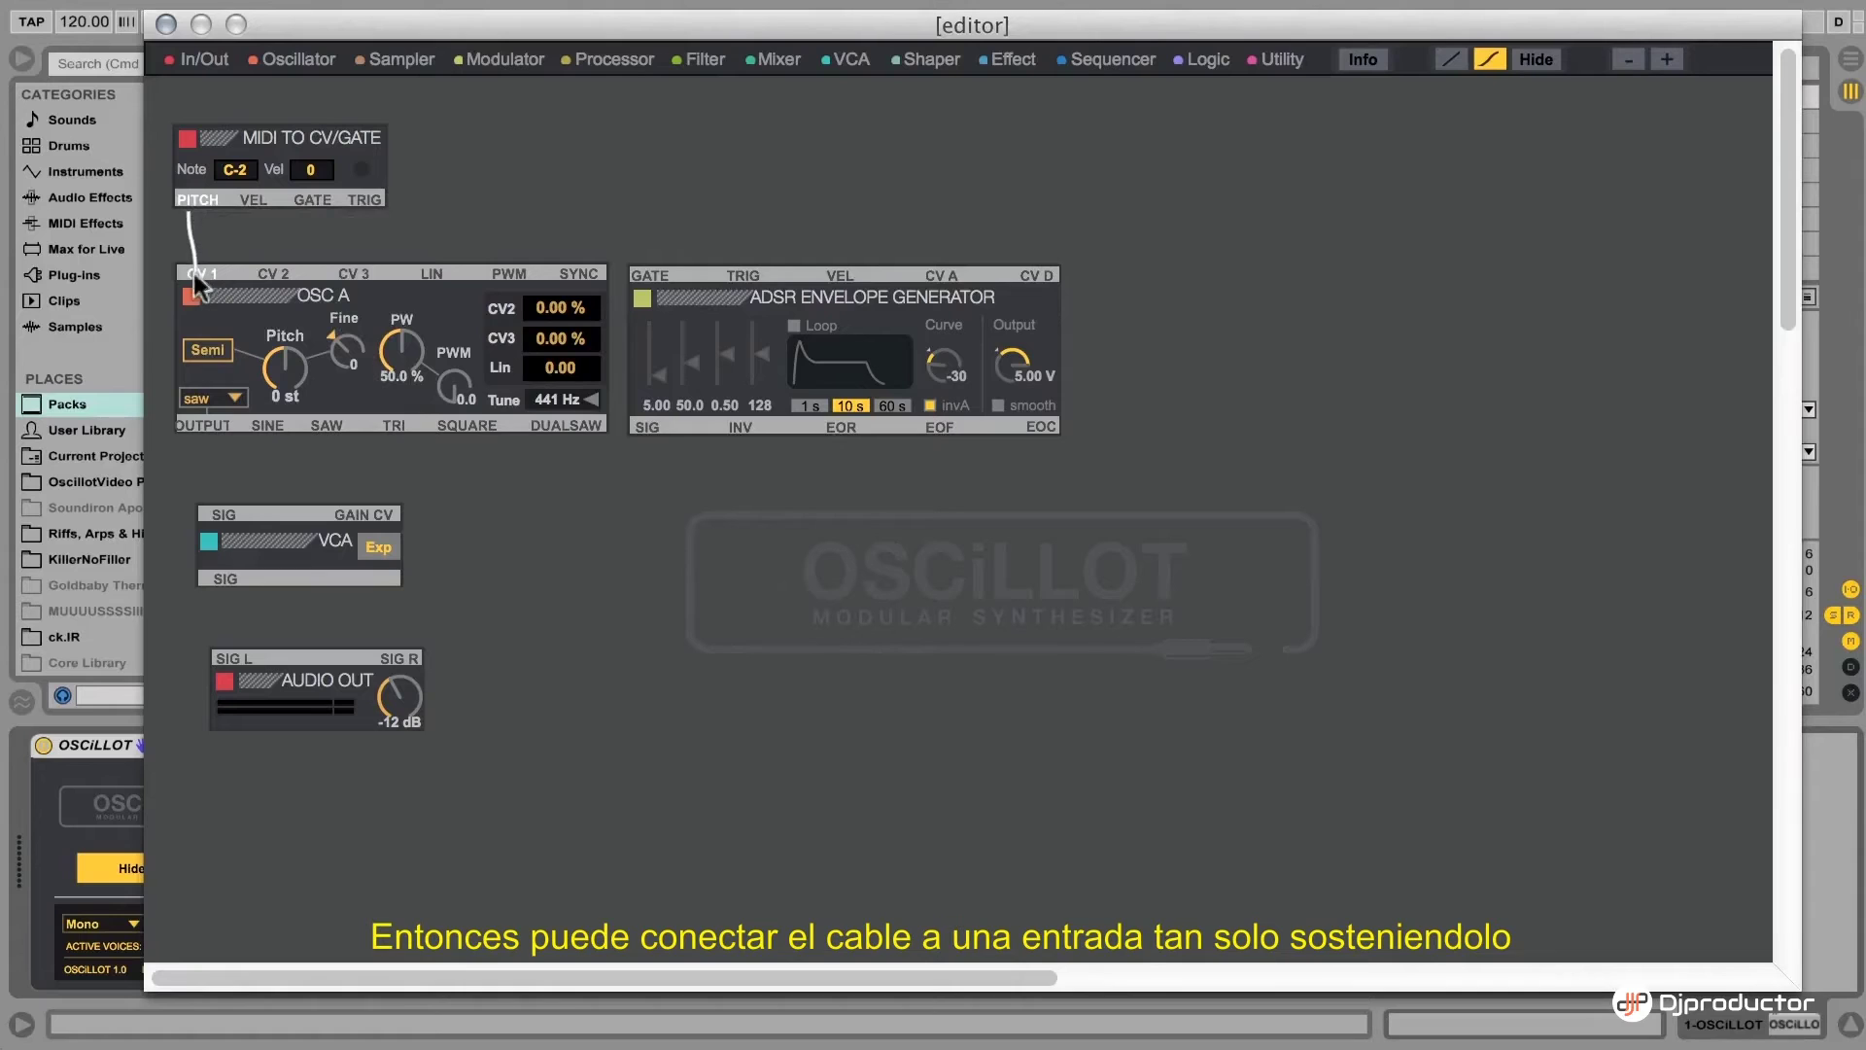
Connect the MIDI to CV/Gate module's PITCH output to OSC A's CV 1 input and move that module slightly up
drag(195, 271, 196, 271)
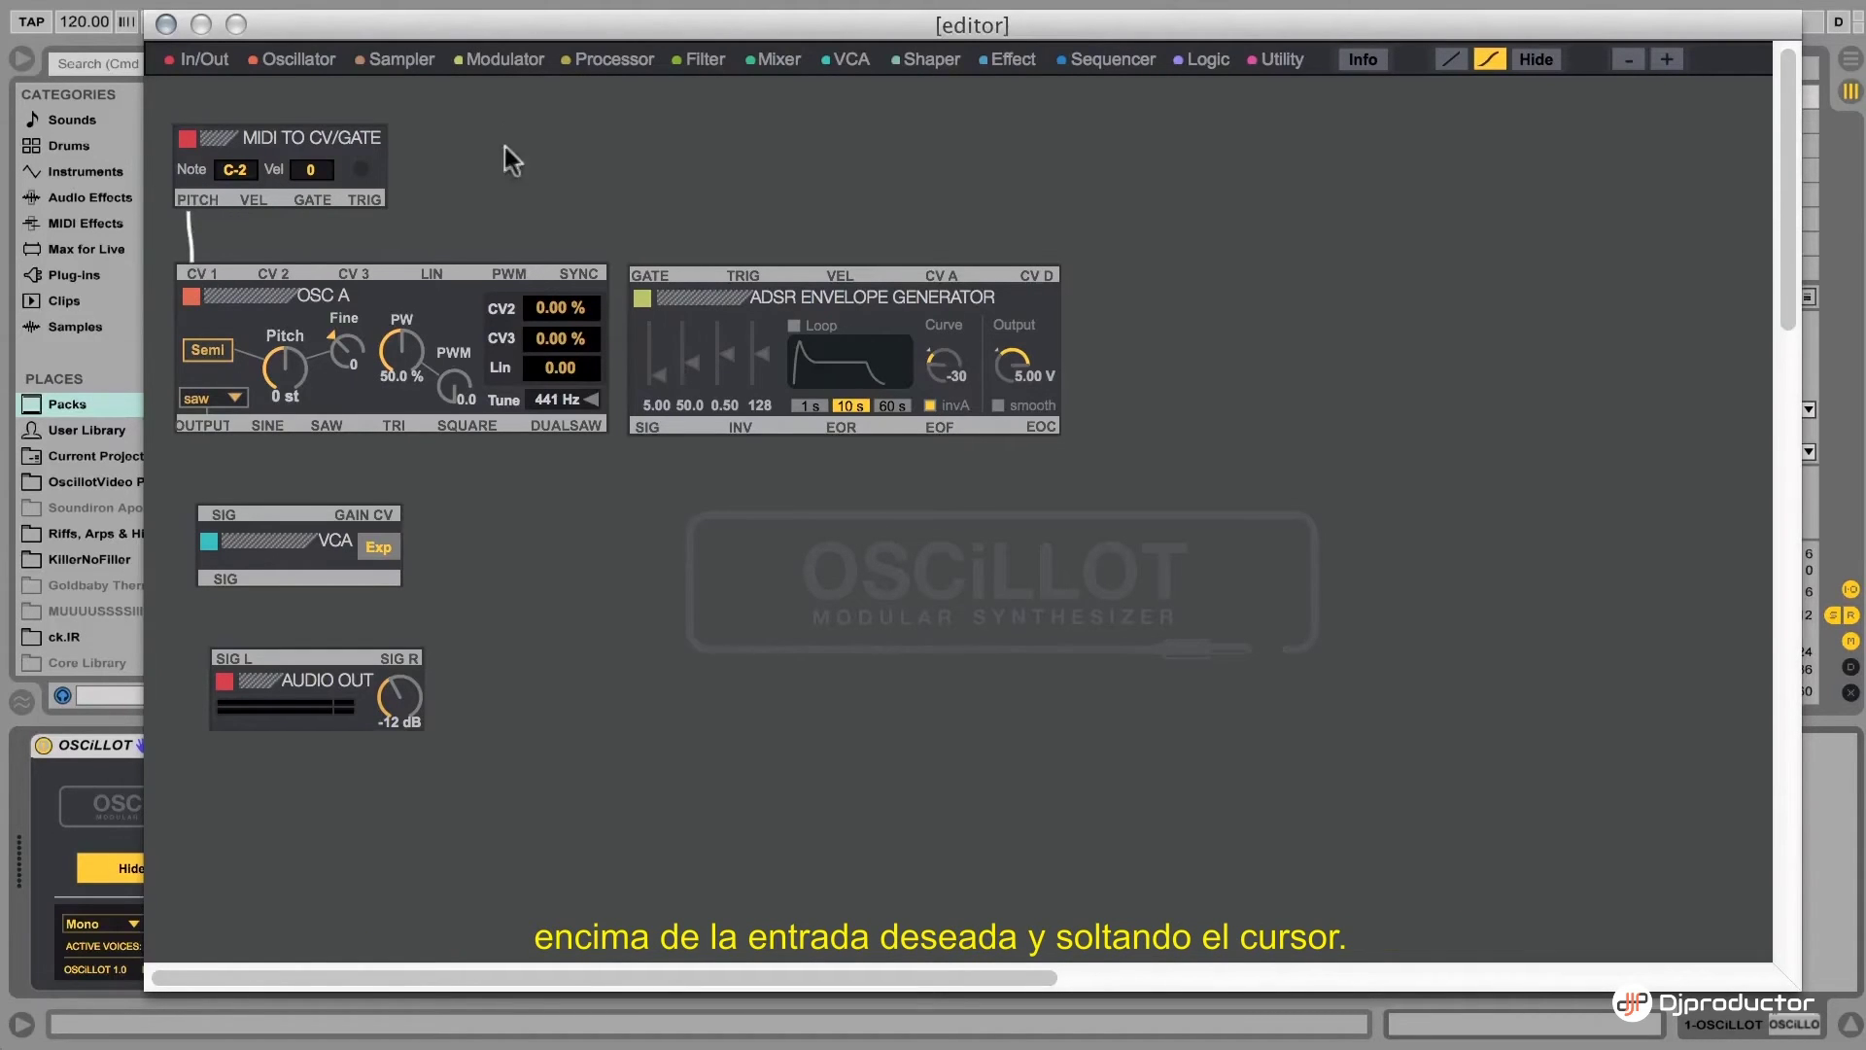
drag(246, 145, 246, 127)
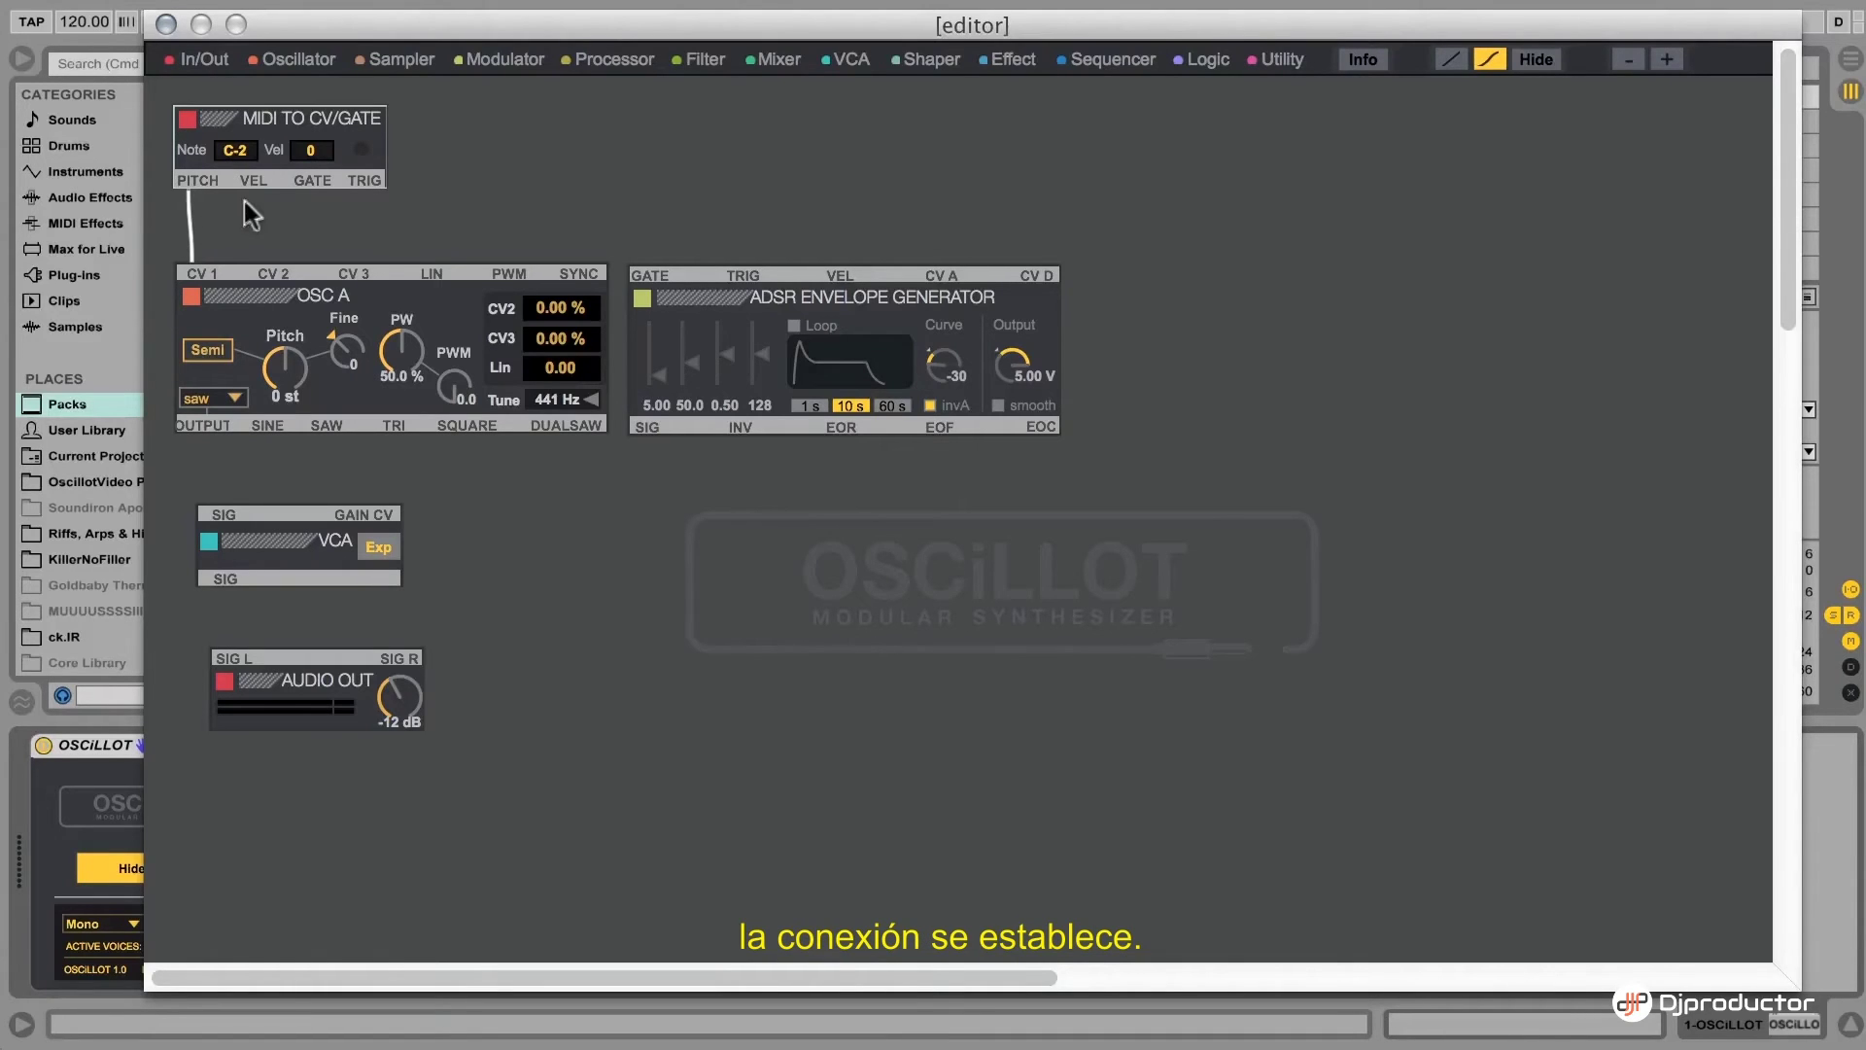
Connect the MIDI to CV/Gate module's GATE output to the envelope's GATE input and set the envelope's sustain to 0.80
drag(300, 179, 645, 278)
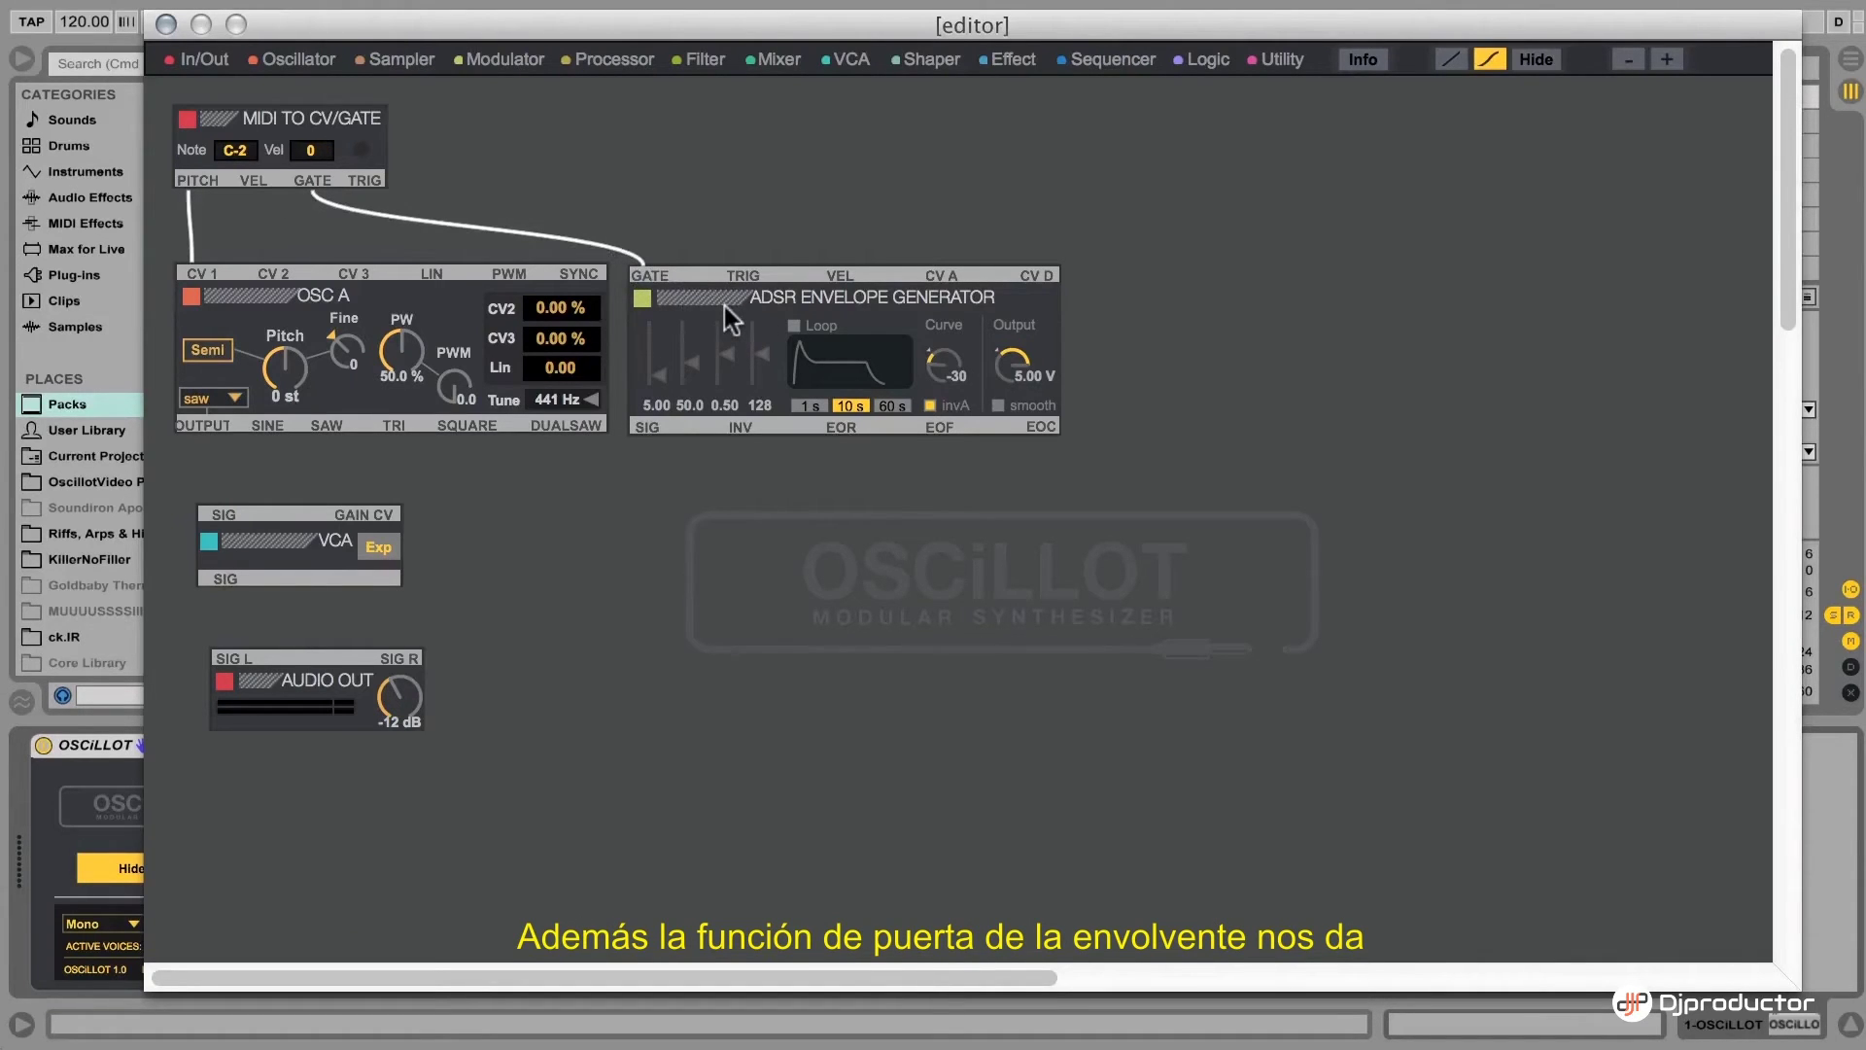
drag(727, 354, 727, 332)
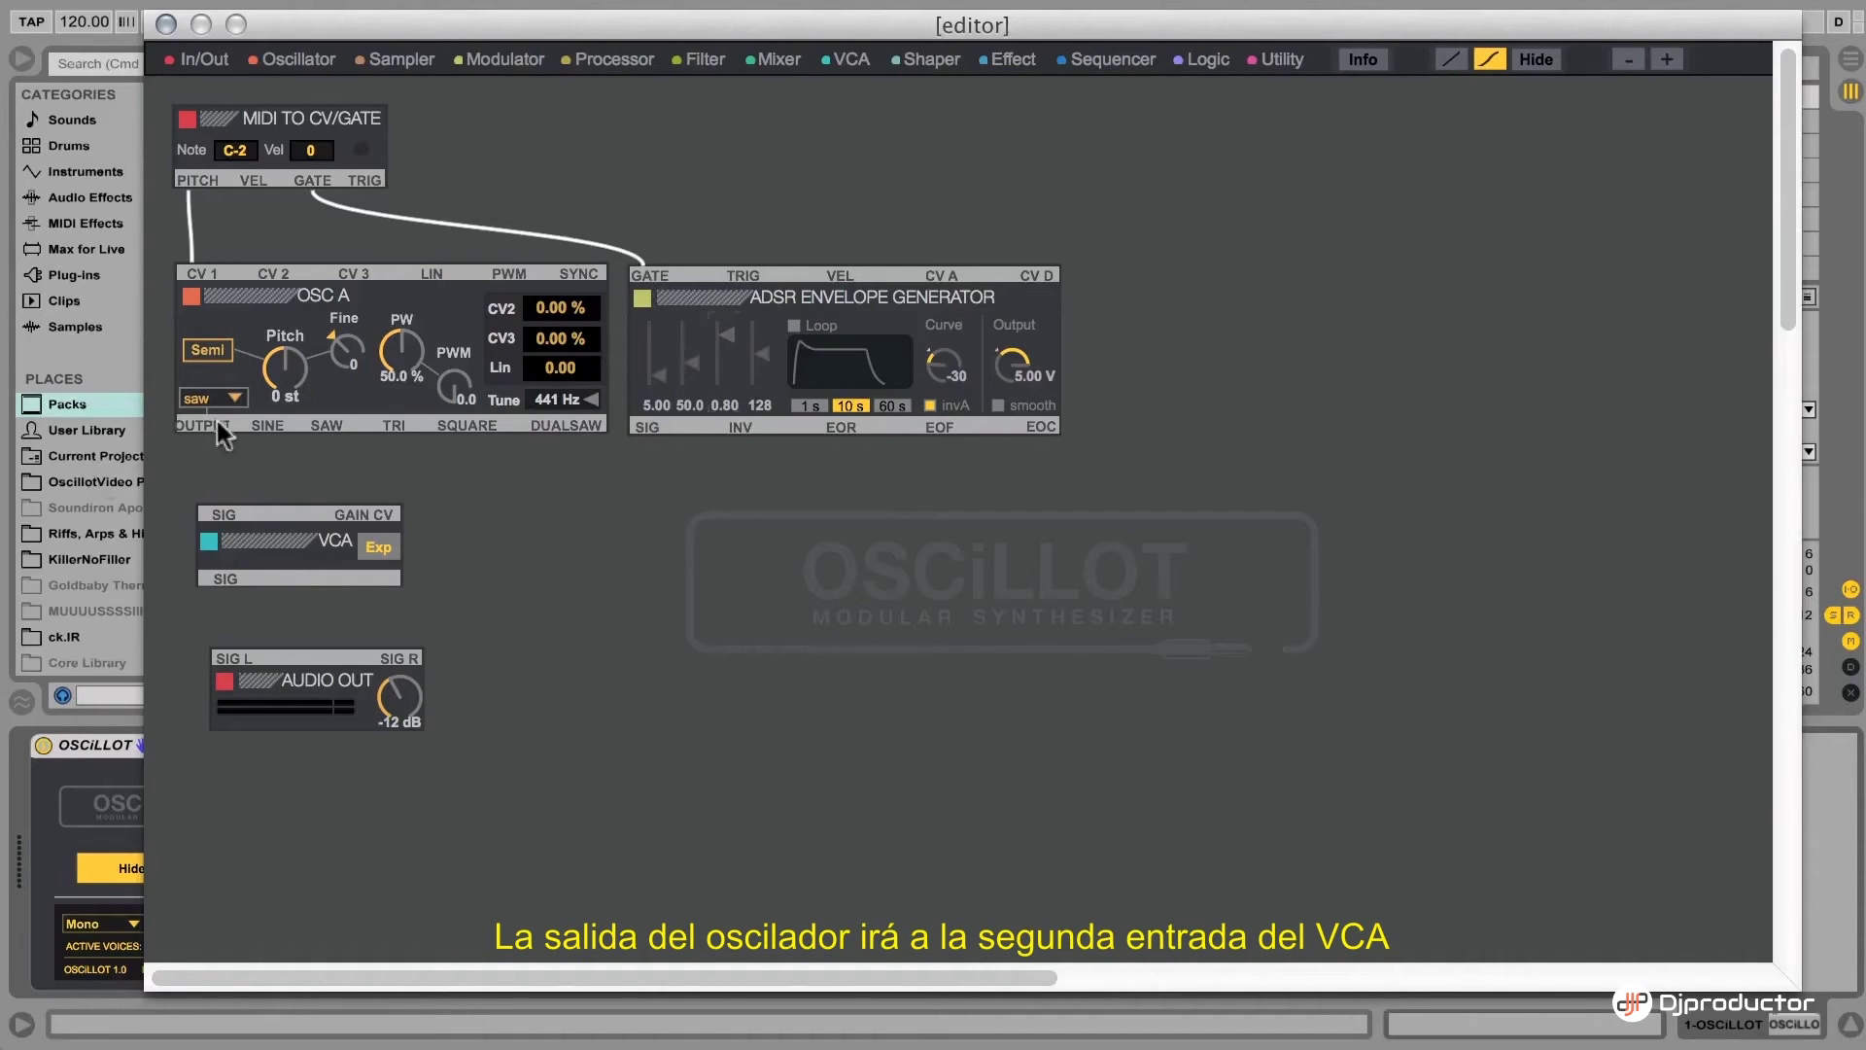
Connect OSC A's OUTPUT to the VCA's SIG input and the envelope's SIG output to the VCA's GAIN CV input
drag(218, 516, 247, 546)
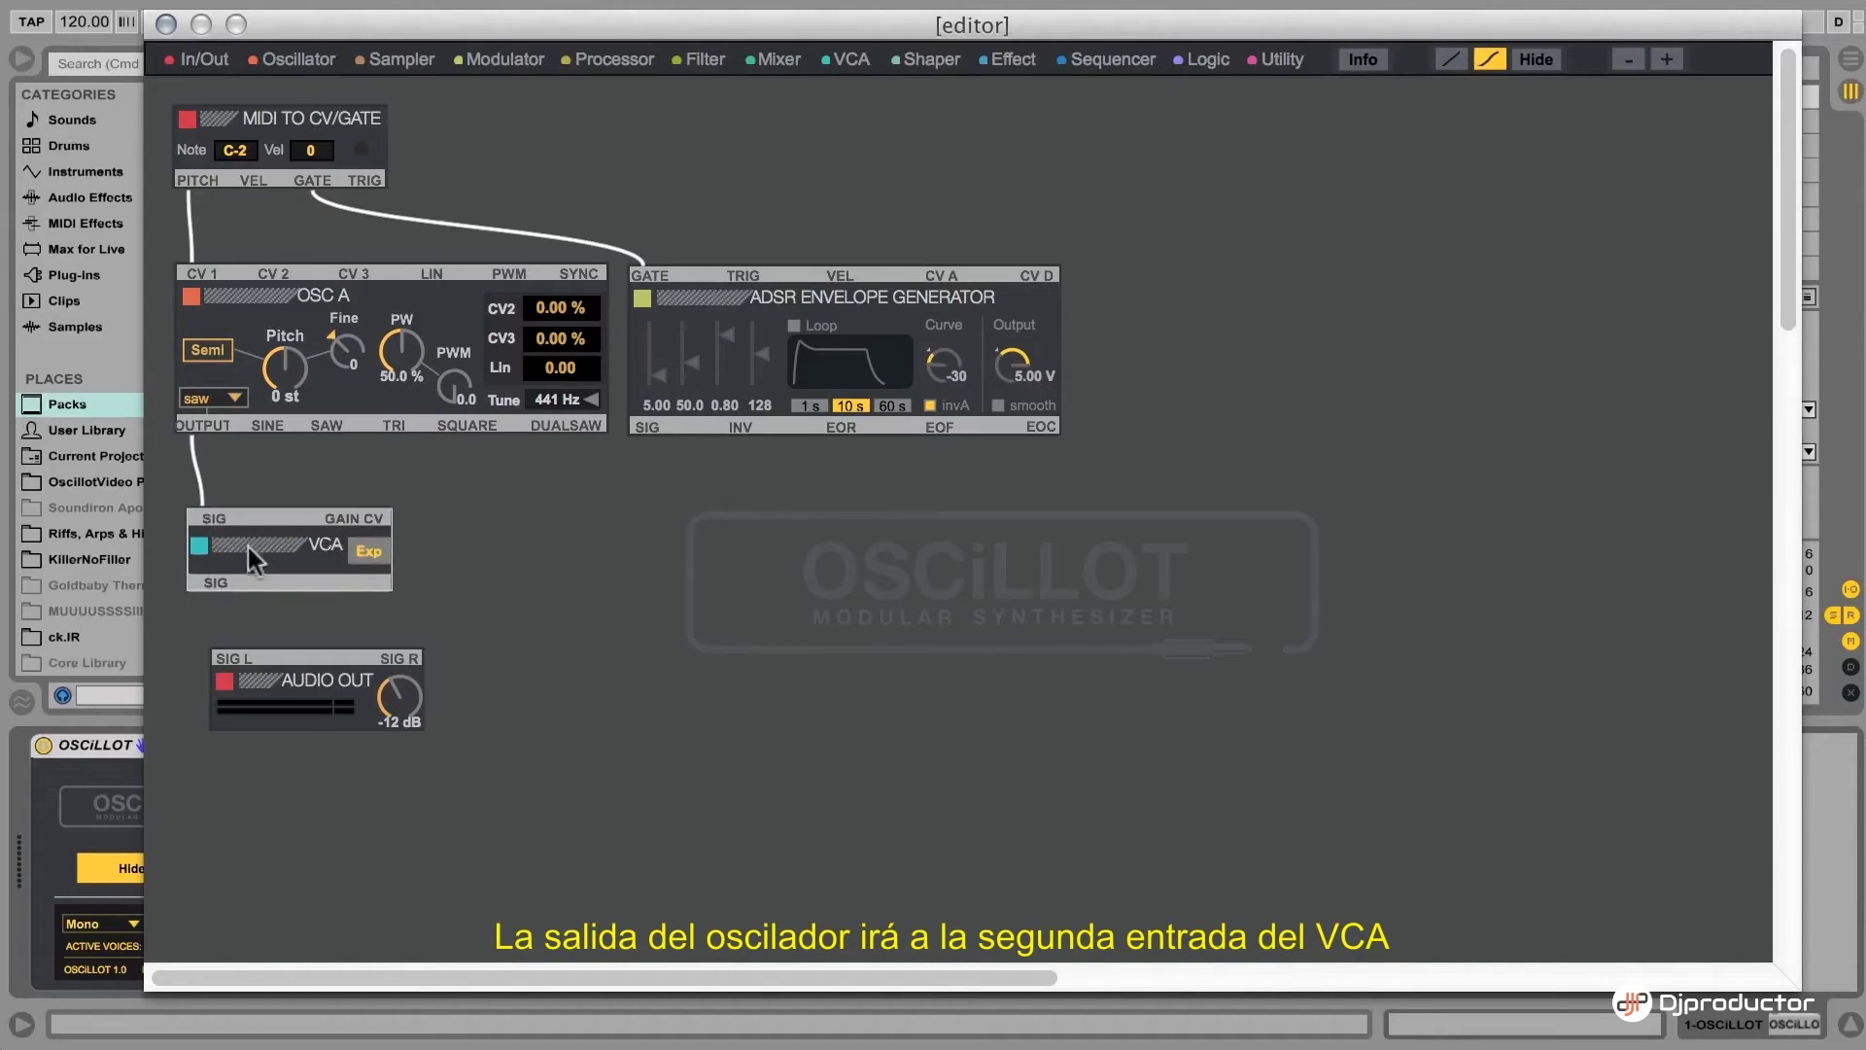
drag(652, 422, 369, 529)
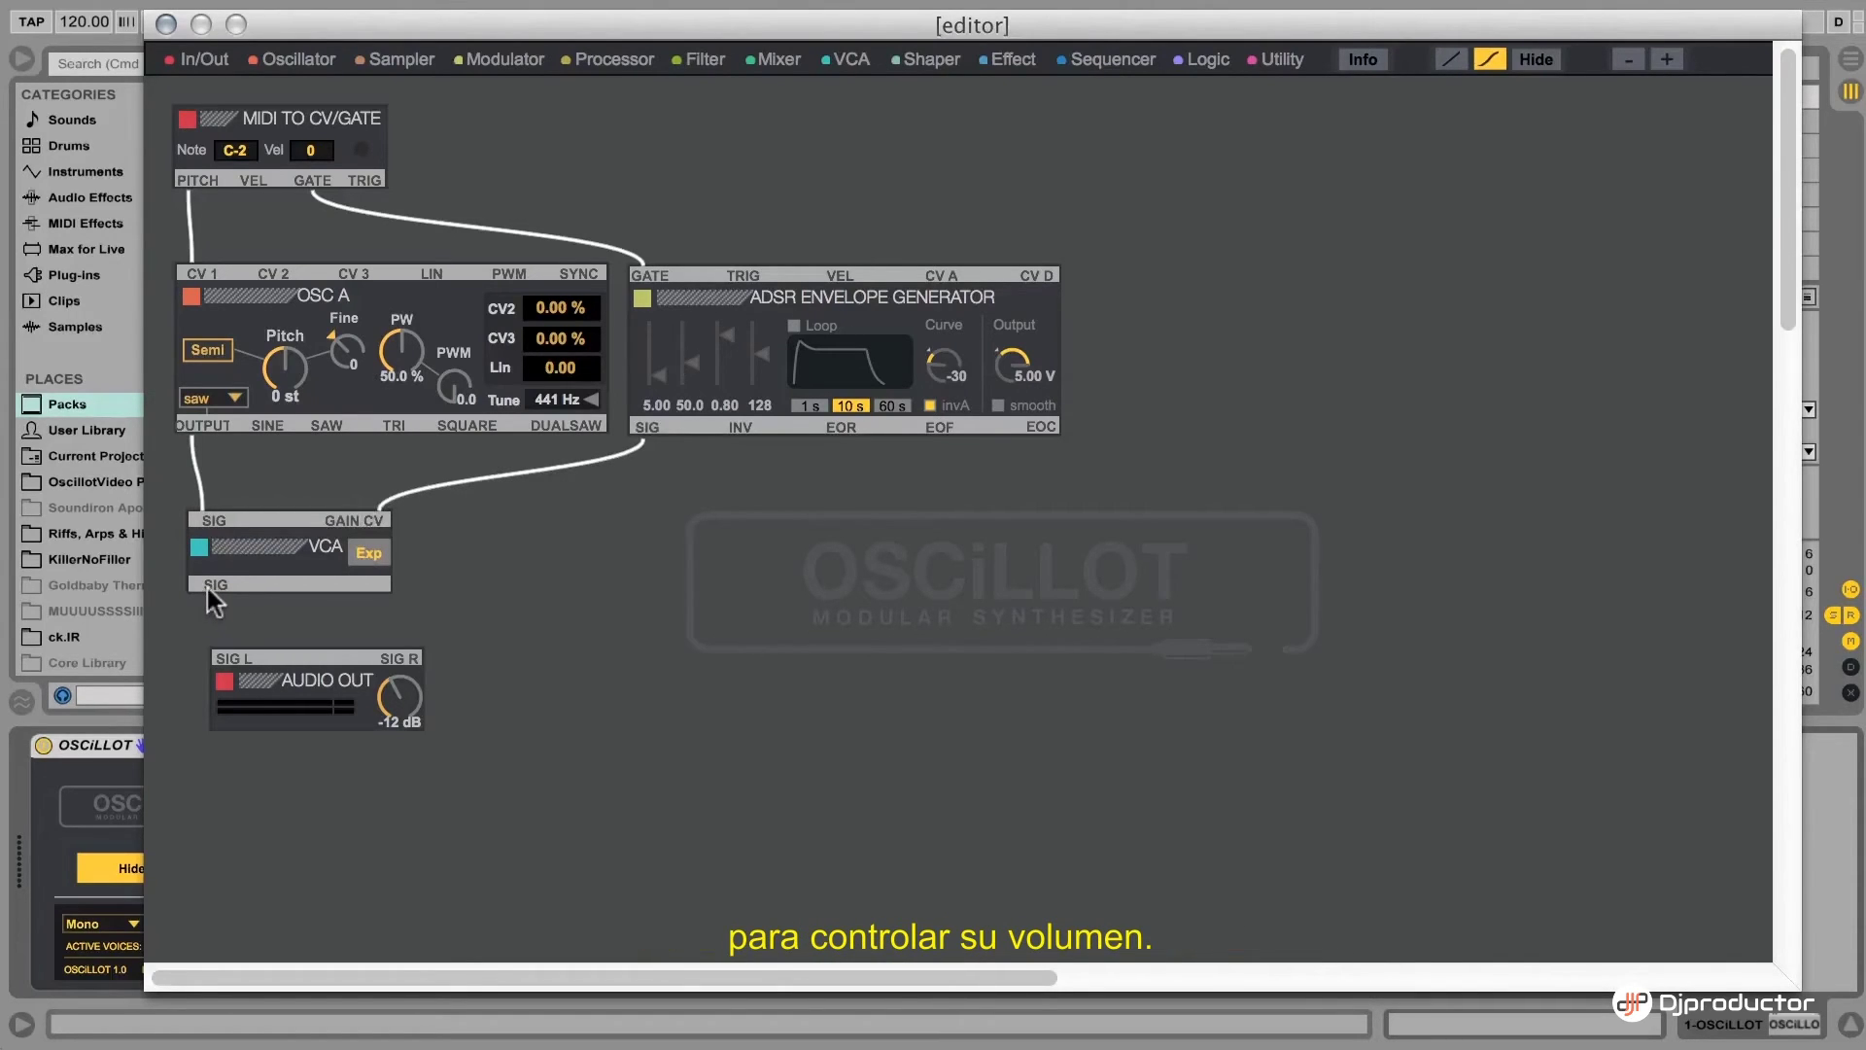
Connect the VCA's SIG output to both the SIG L and SIG R inputs of the Audio Out module
drag(242, 645, 235, 661)
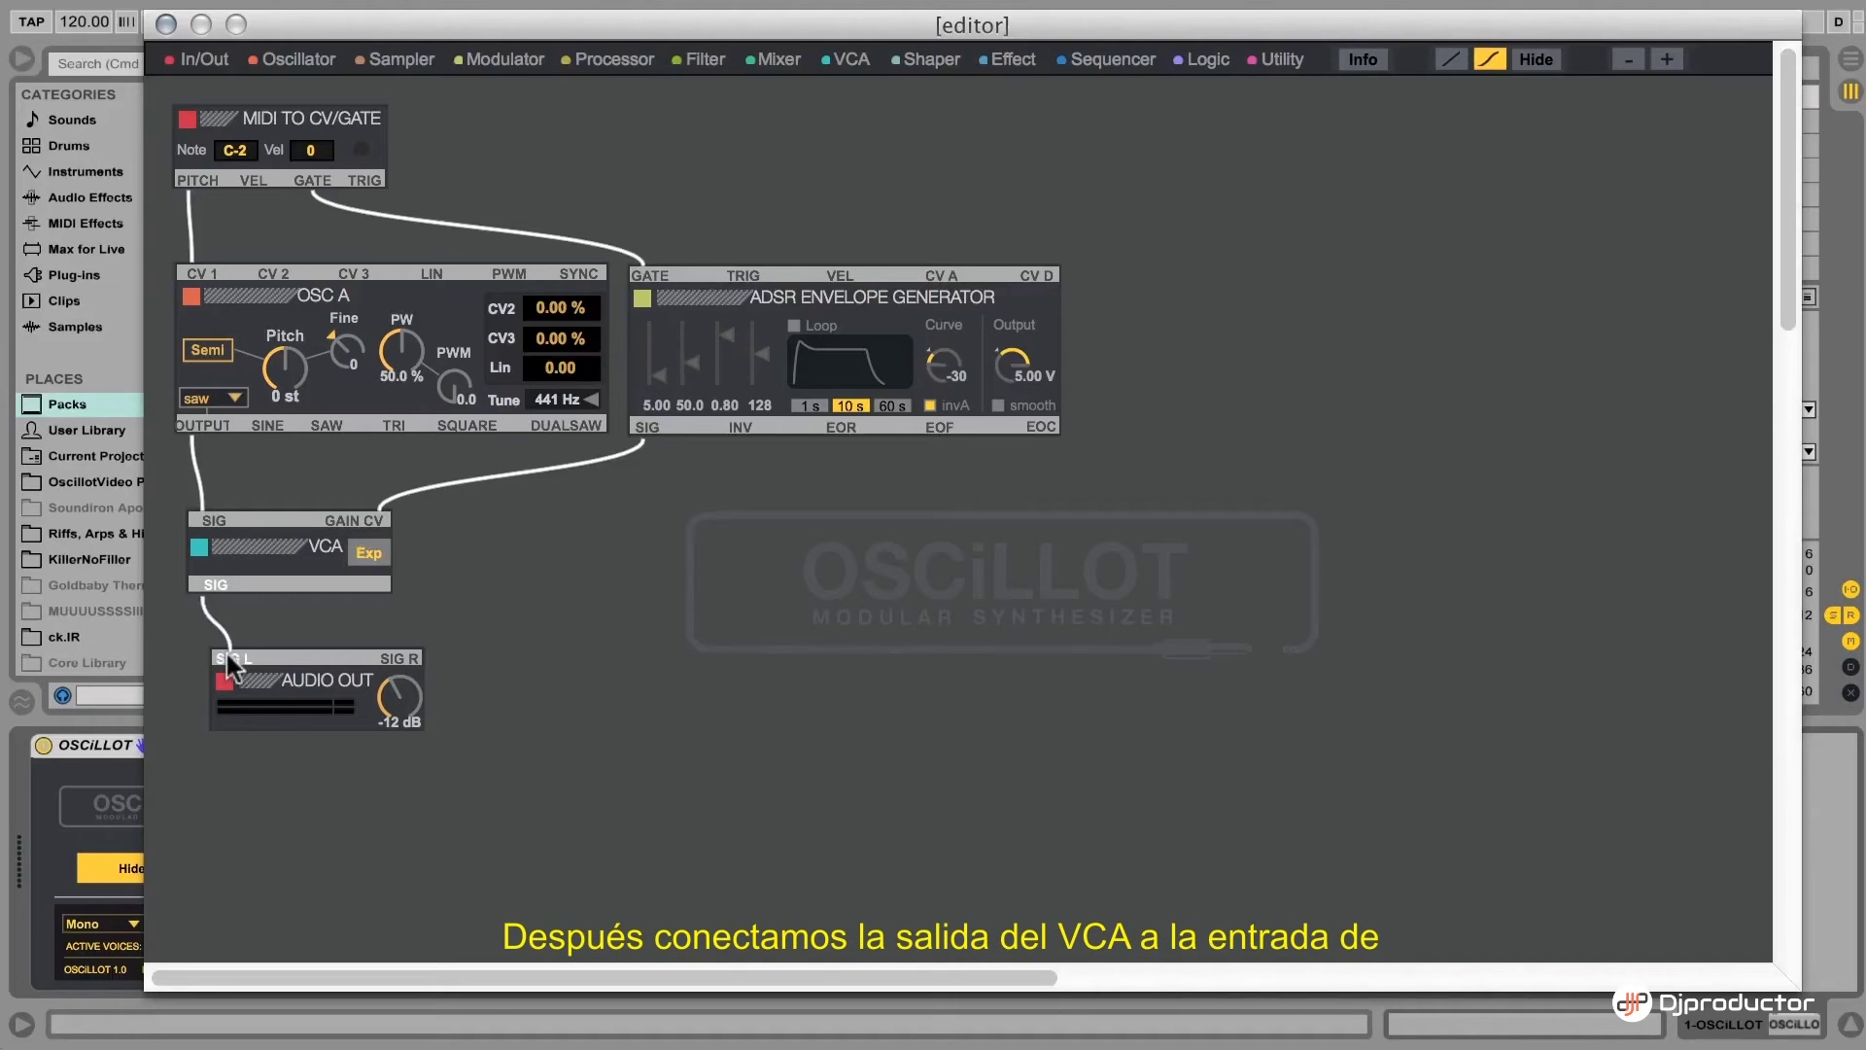
drag(208, 583, 411, 659)
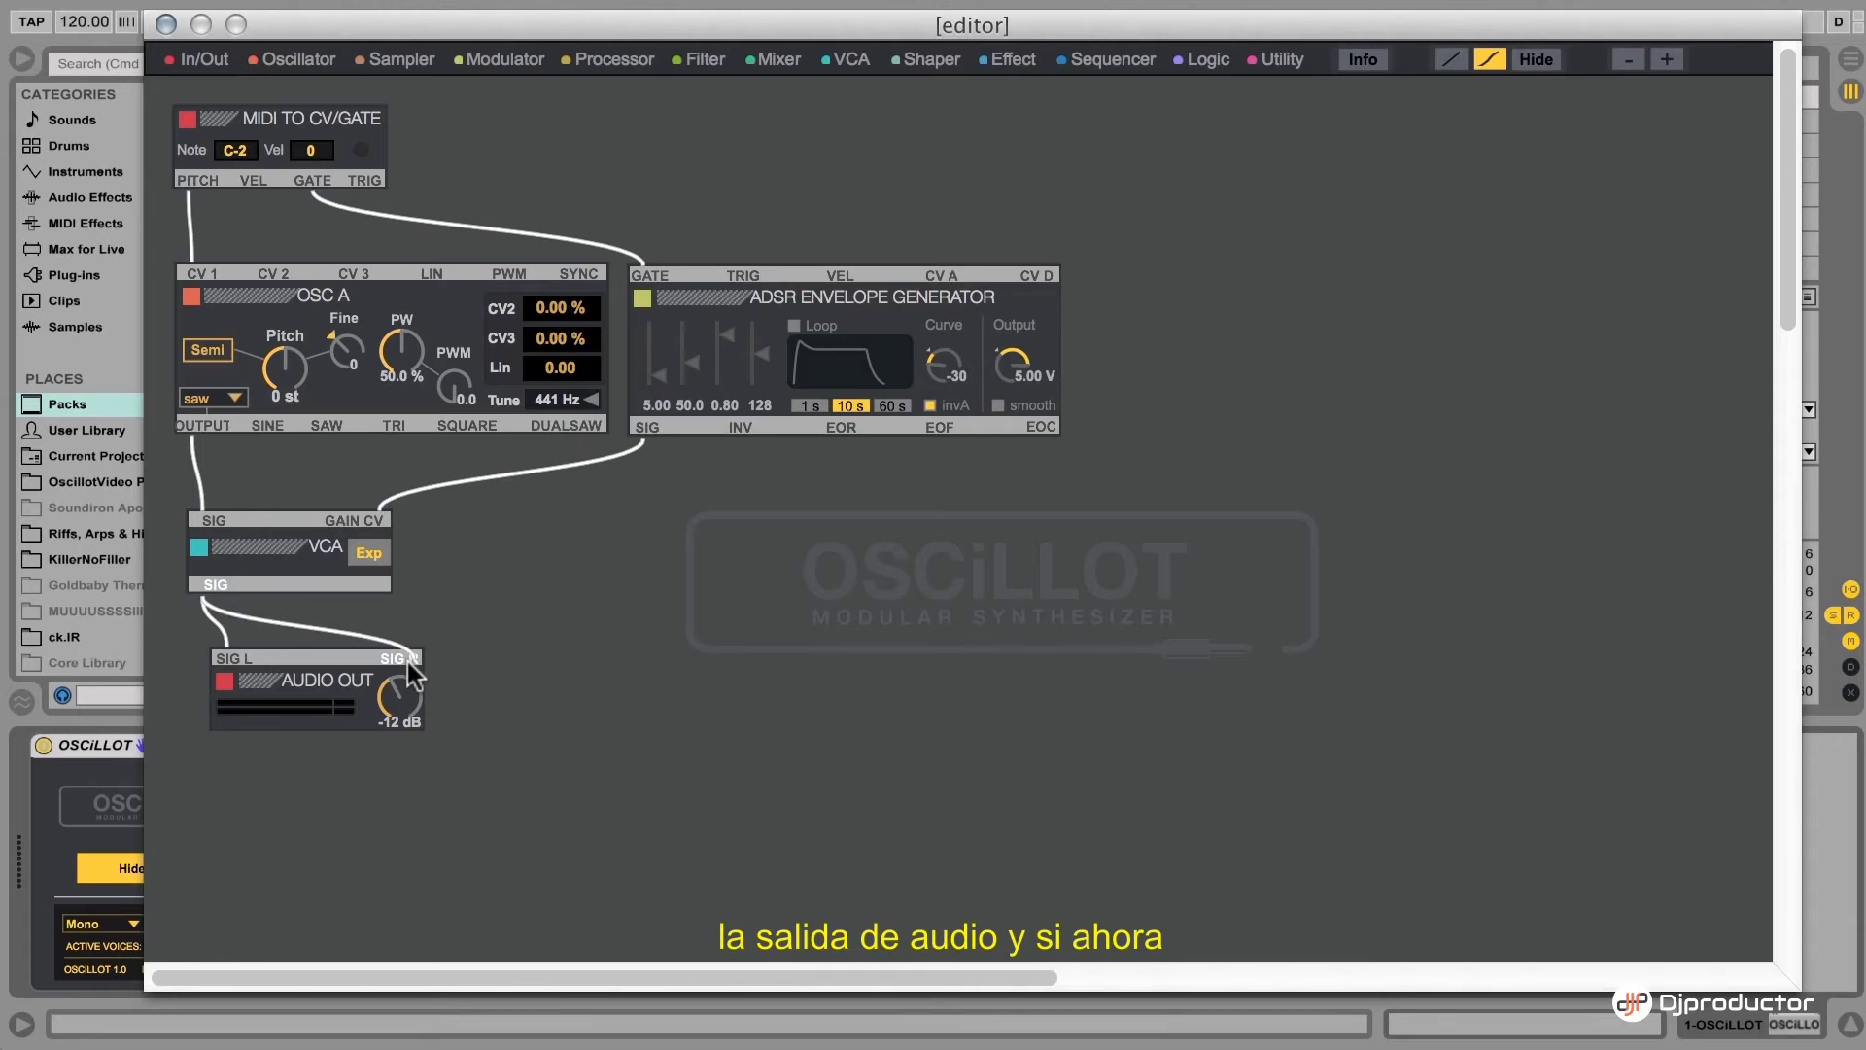
Move the editor window off the browser and play a test note to hear the basic patch
drag(376, 19, 824, 18)
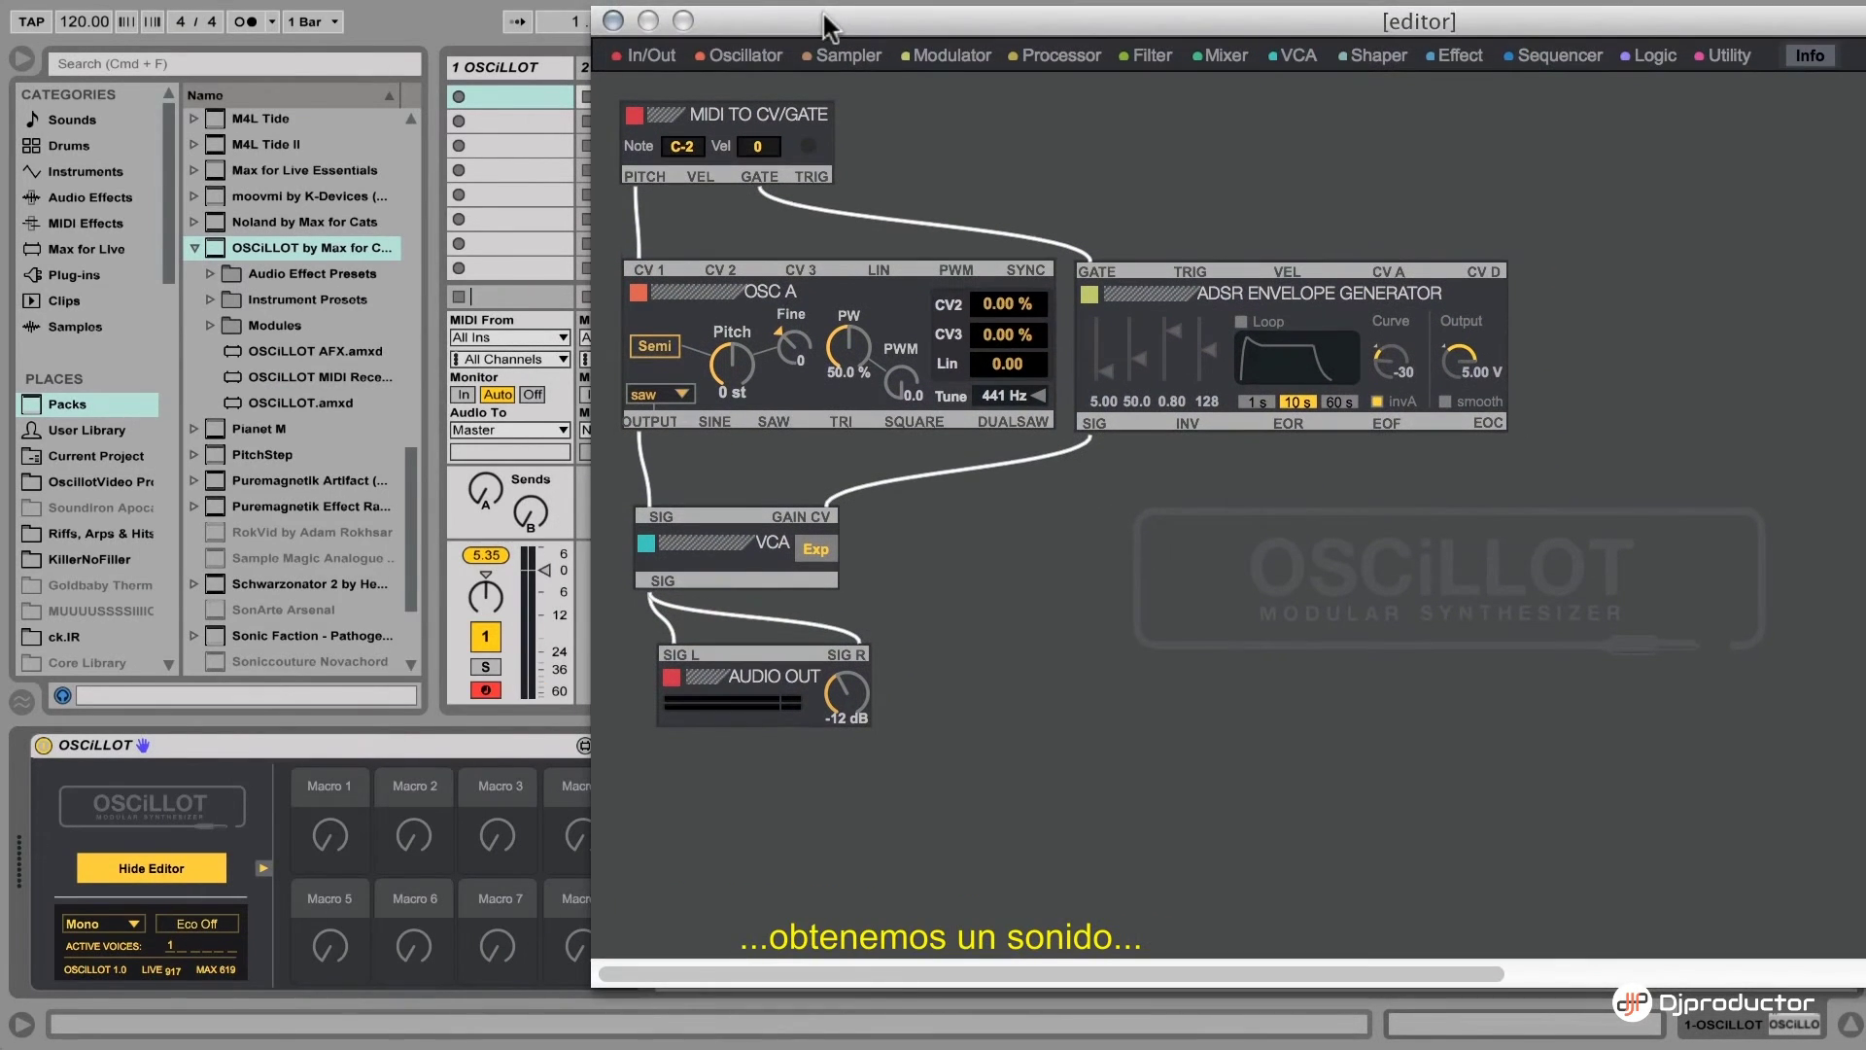
key(s)
mouse_move(702, 336)
mouse_down()
mouse_move(701, 433)
mouse_move(702, 342)
mouse_move(733, 354)
mouse_up()
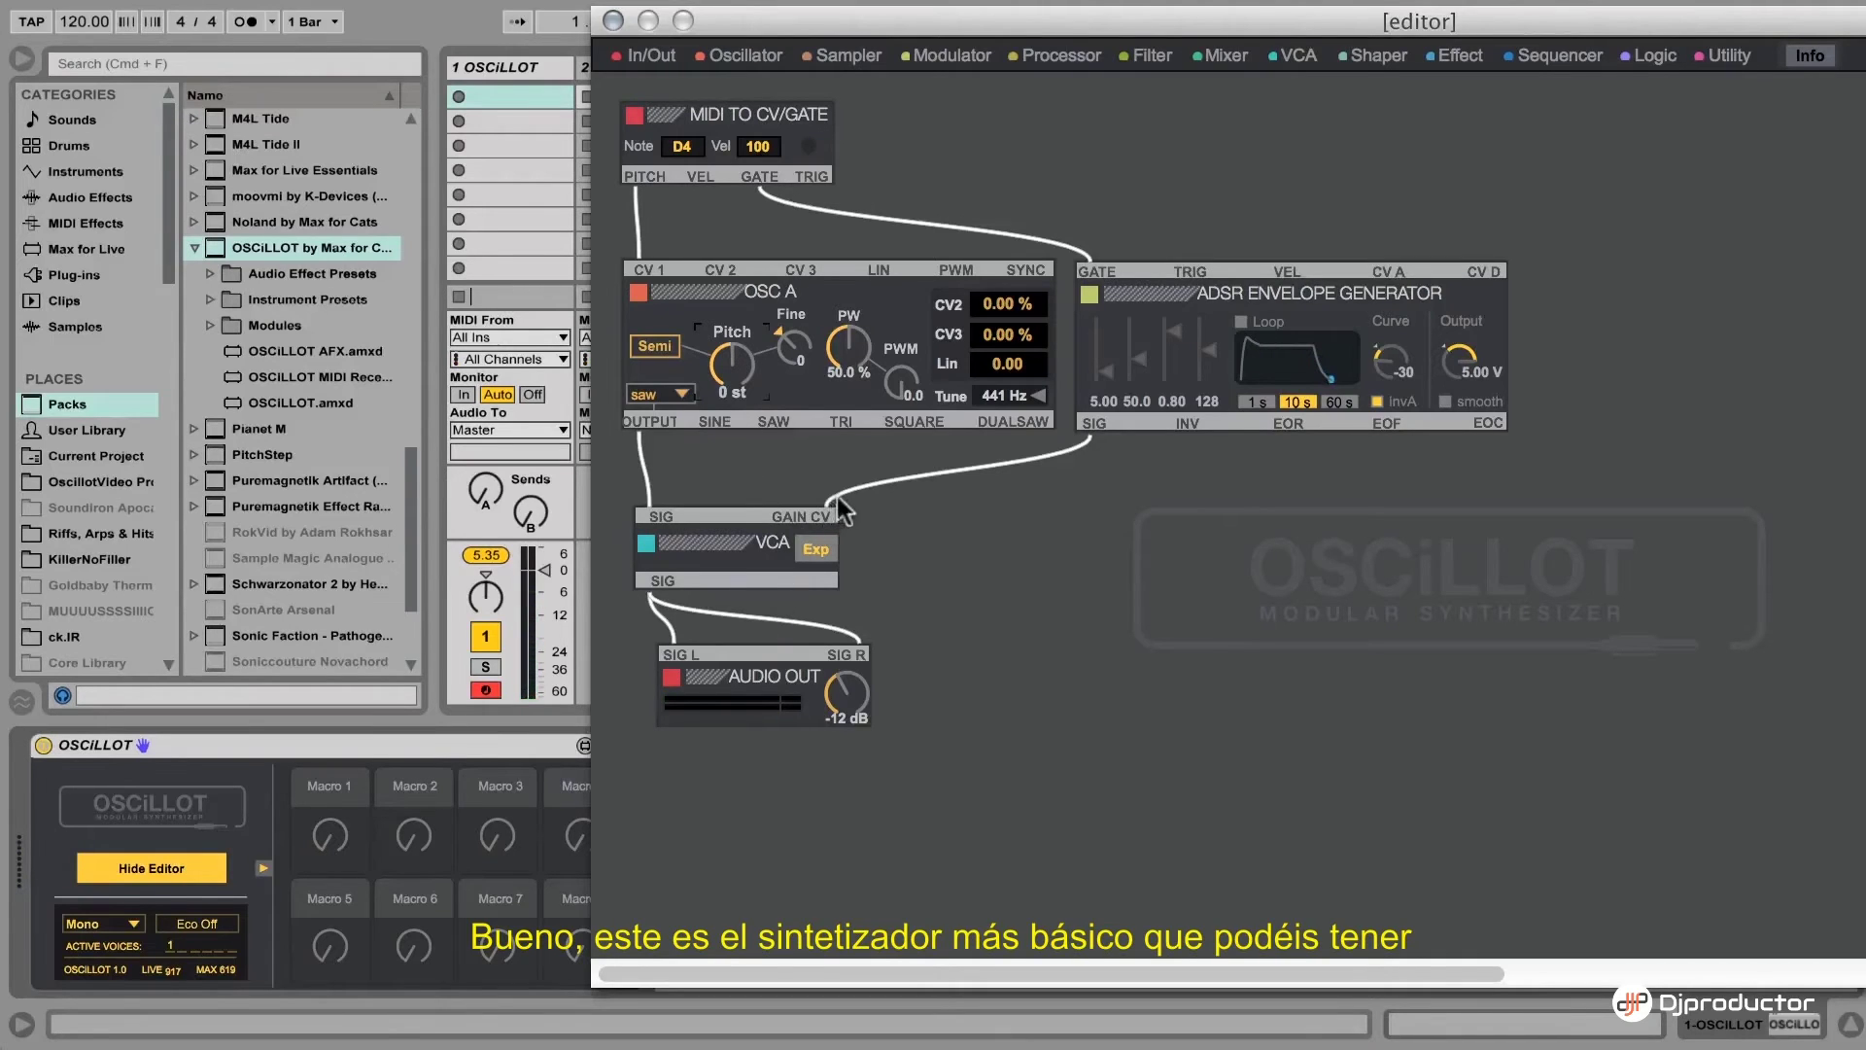
Tidy the layout by placing the Audio Out module directly below the VCA and shifting OSC A slightly
drag(739, 678, 717, 708)
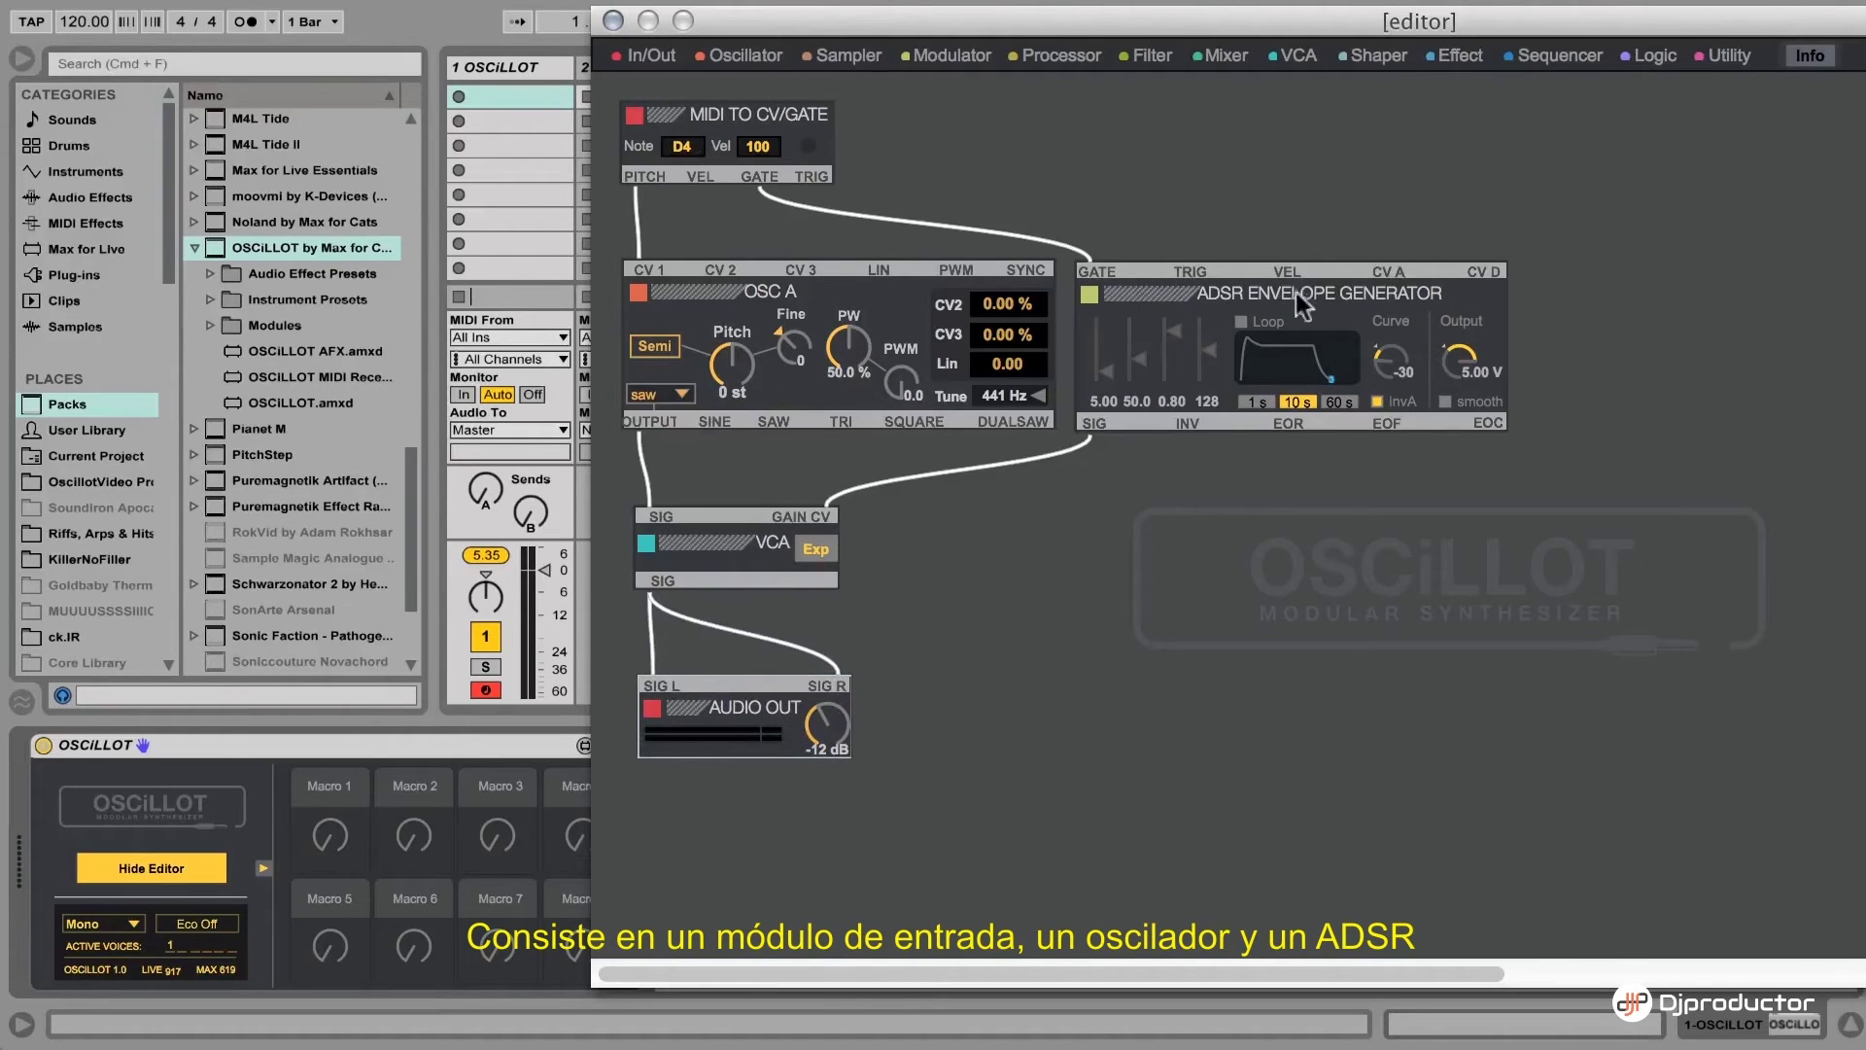
click(698, 550)
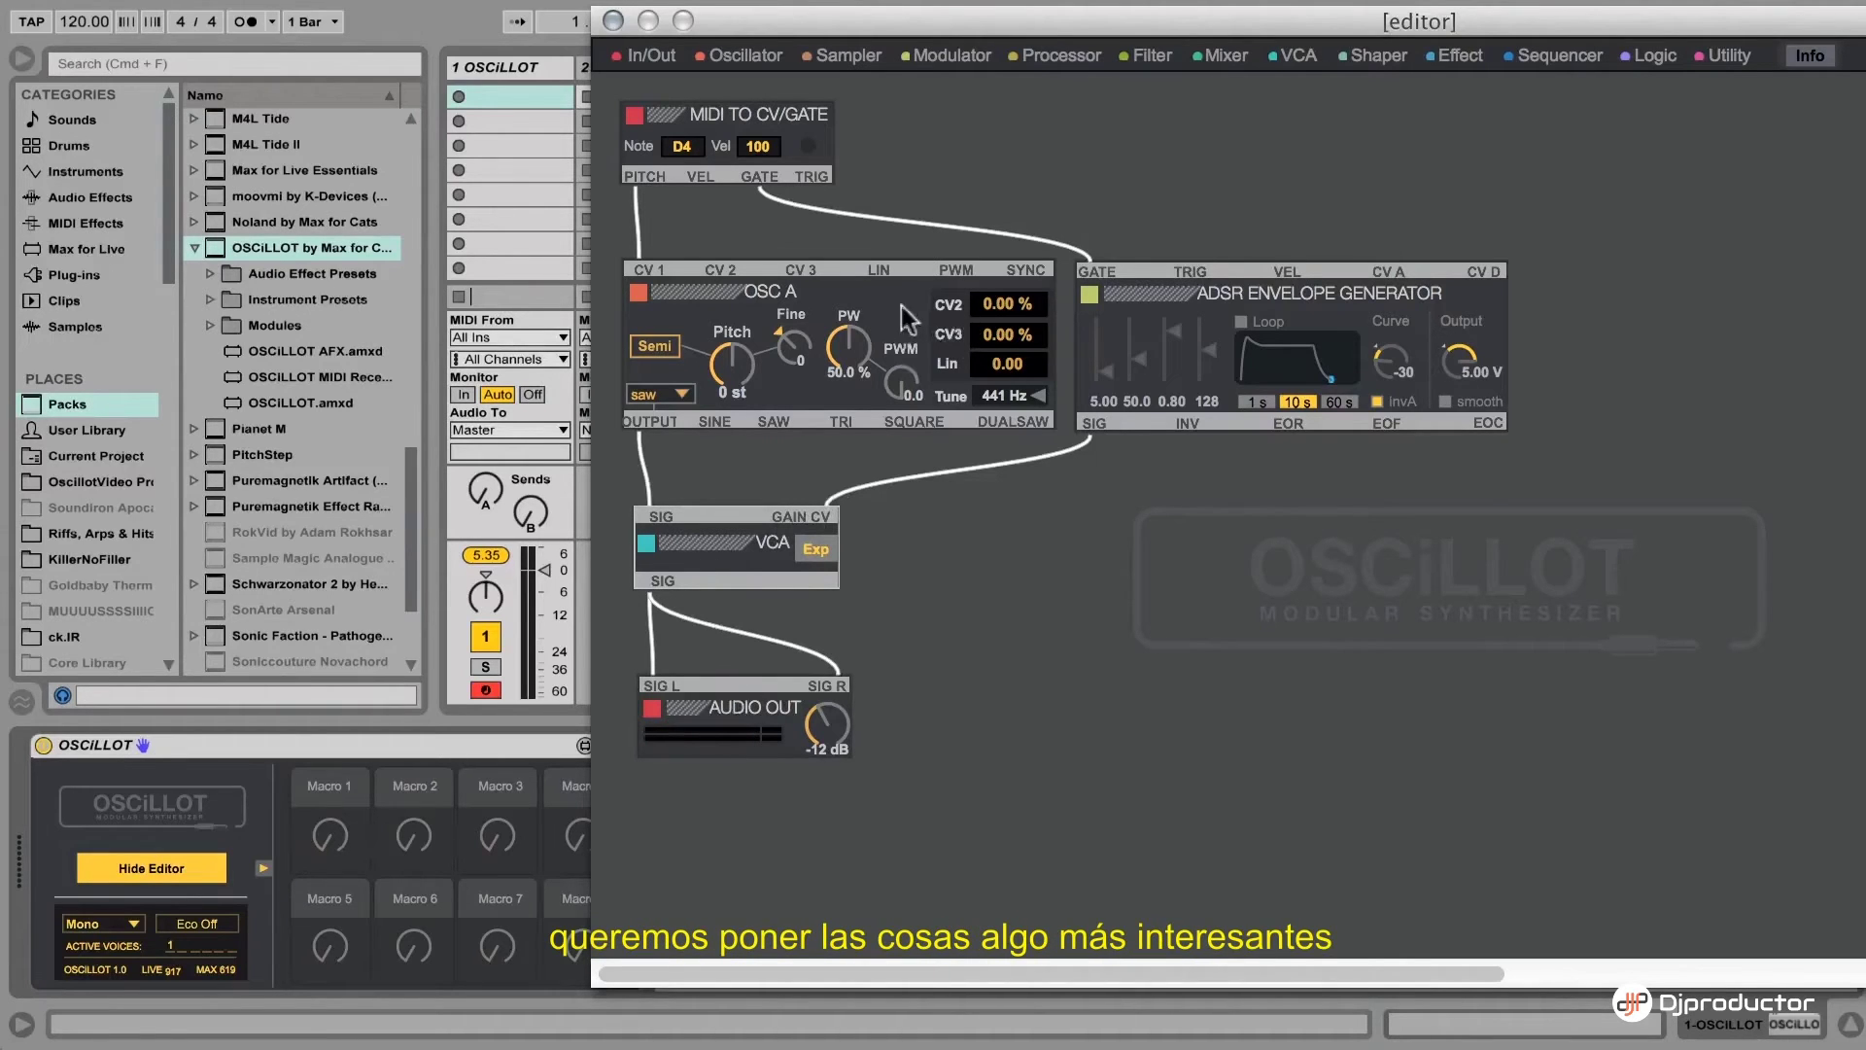
drag(738, 297, 726, 302)
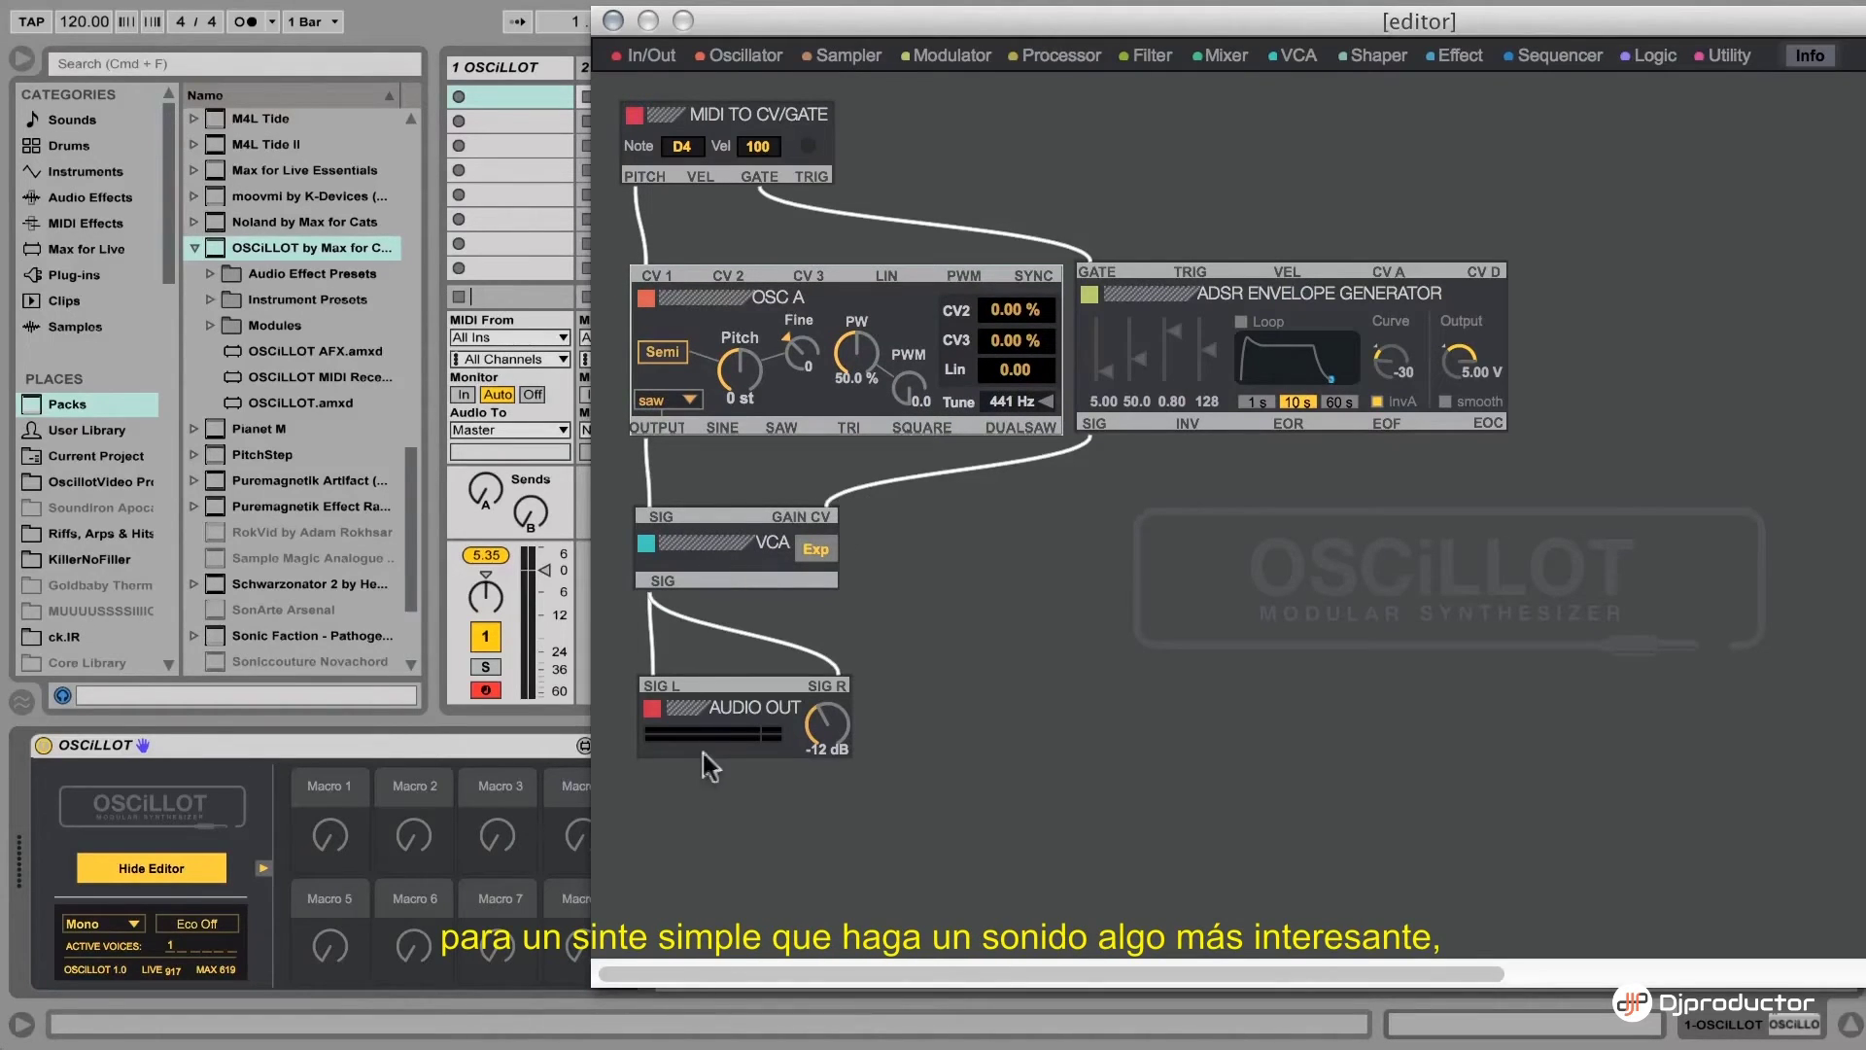
click(697, 720)
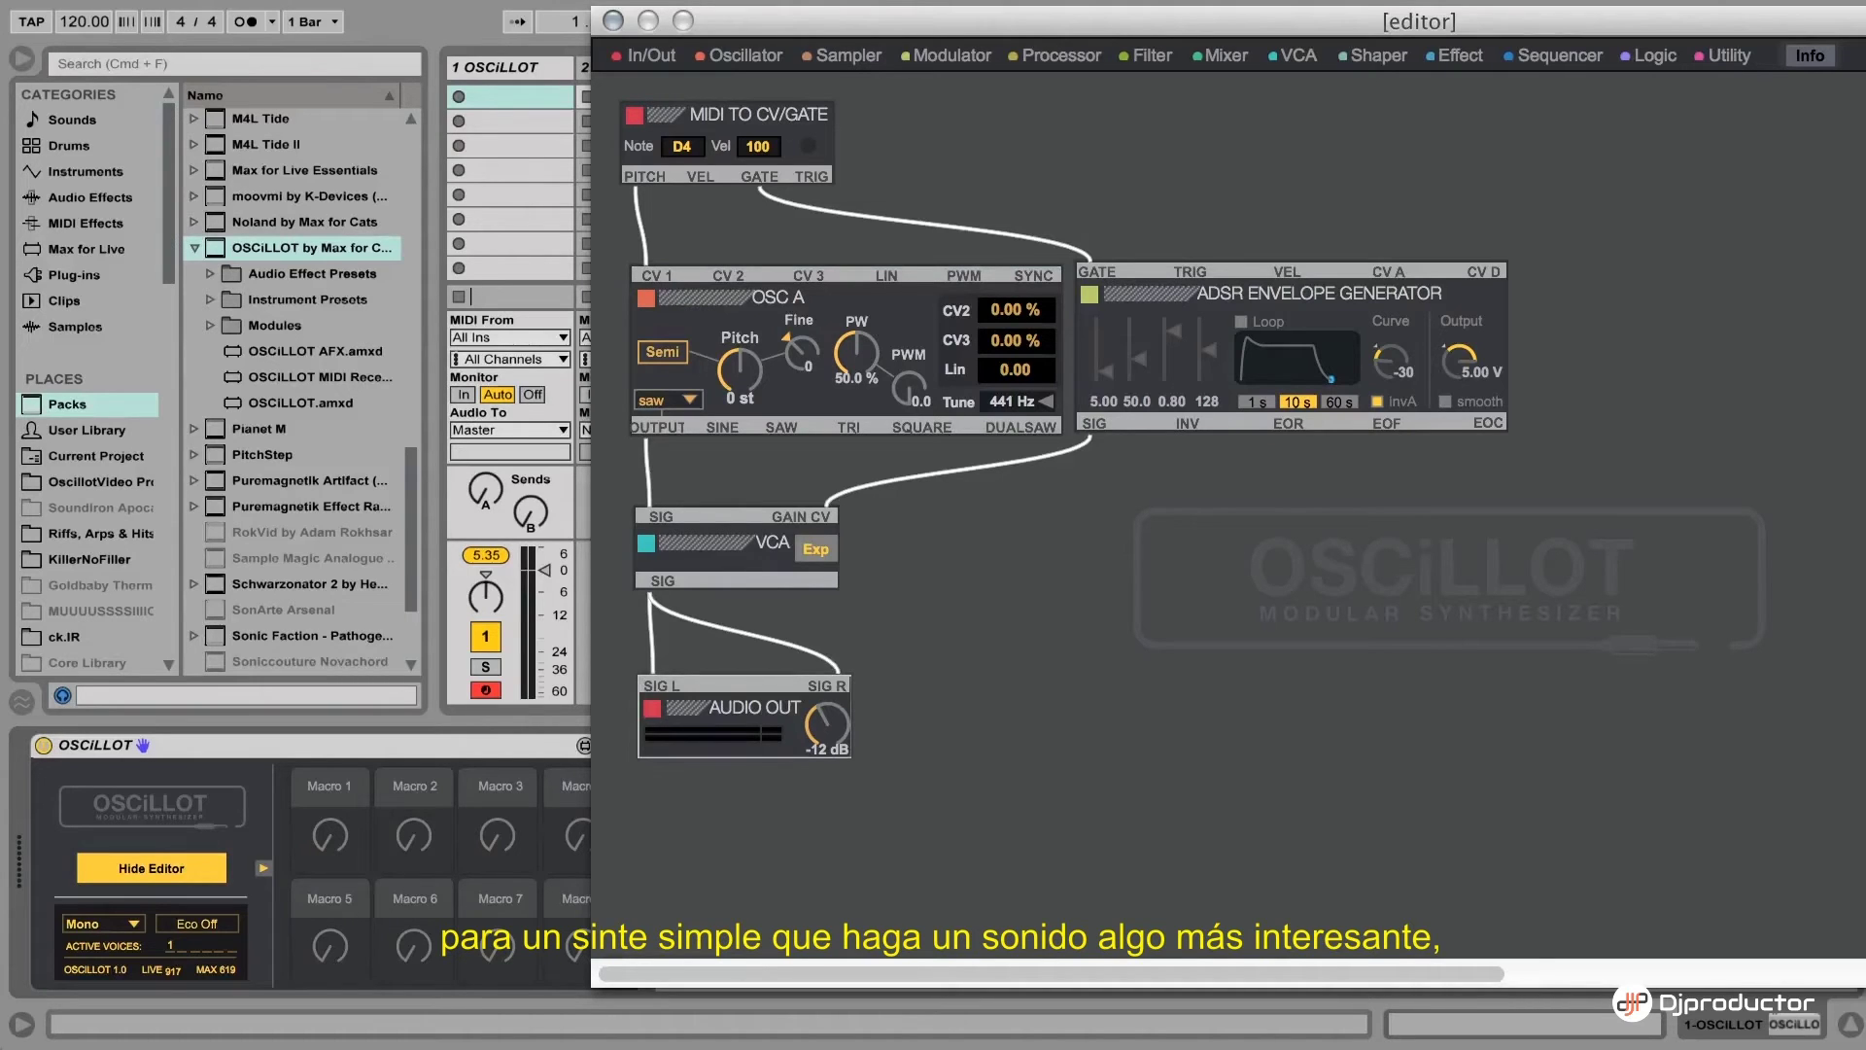
key(Left)
key(Left)
key(Left)
key(Left)
key(Left)
key(Left)
key(Left)
key(Left)
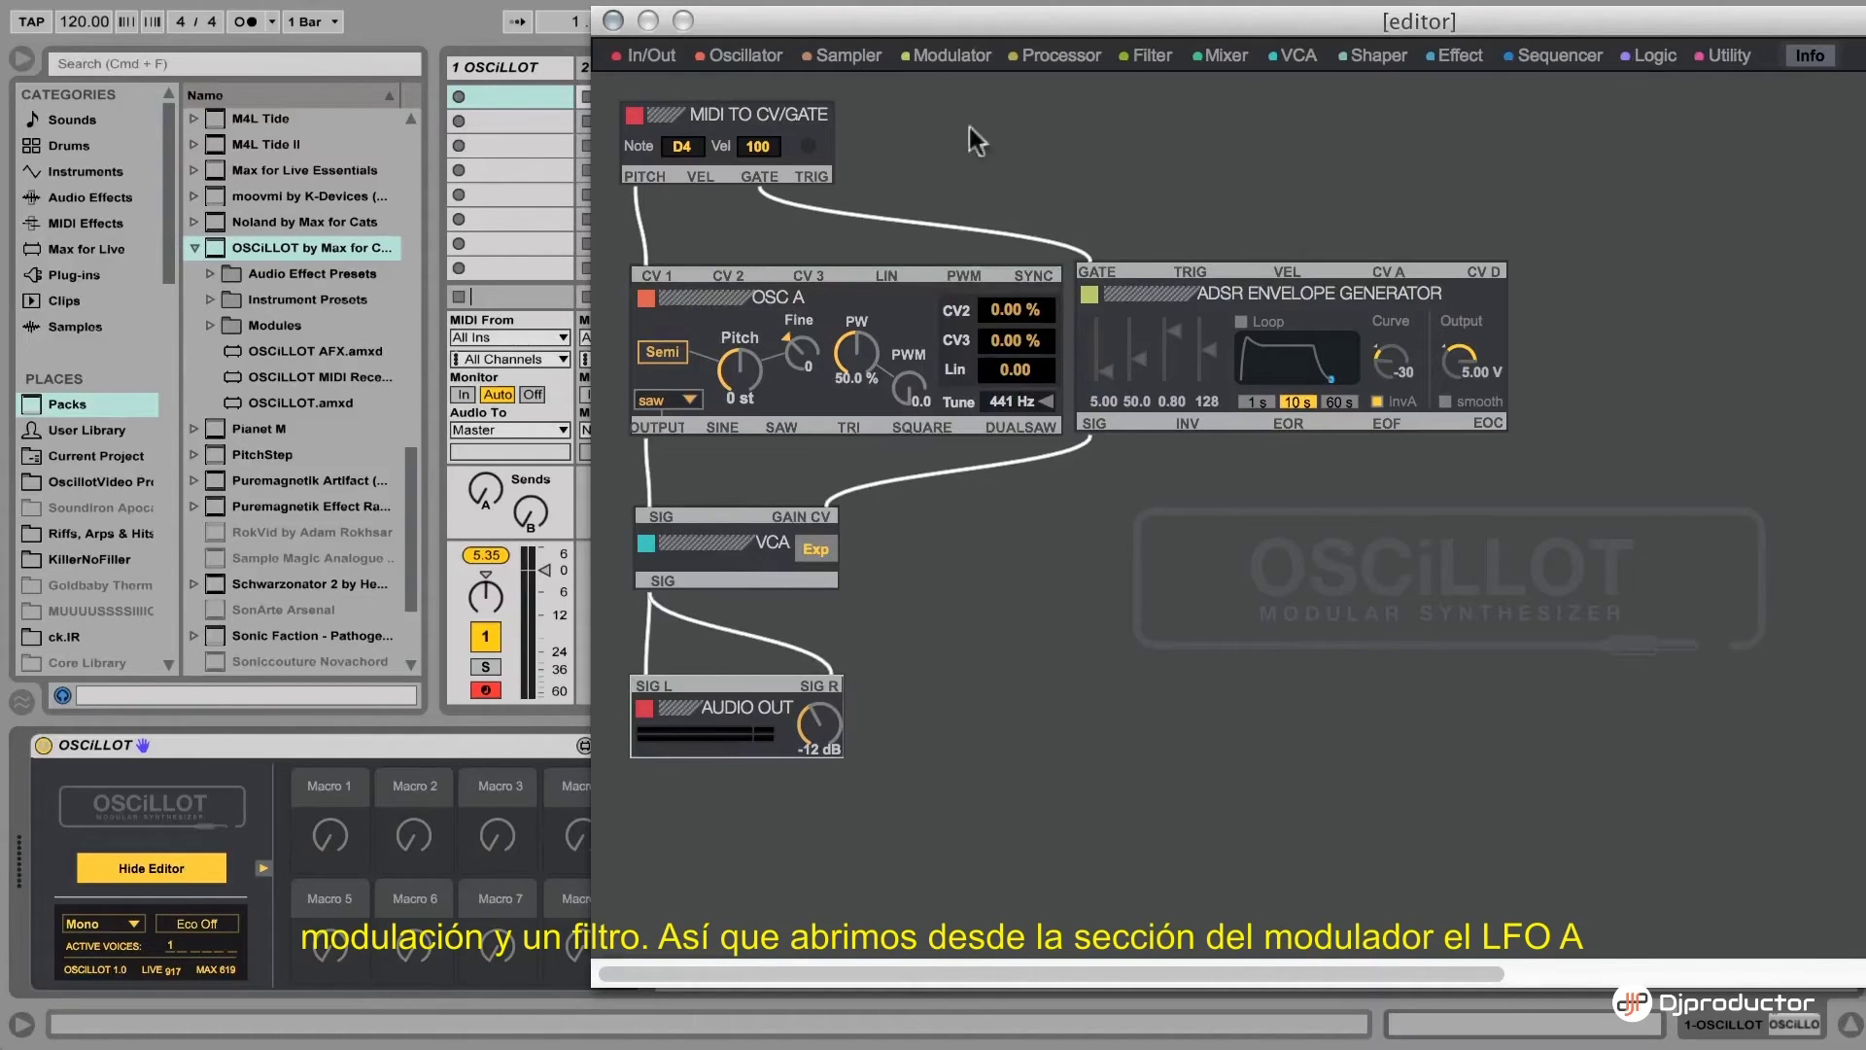
Add an LFO A modulator module and place it below the ADSR envelope generator
click(955, 57)
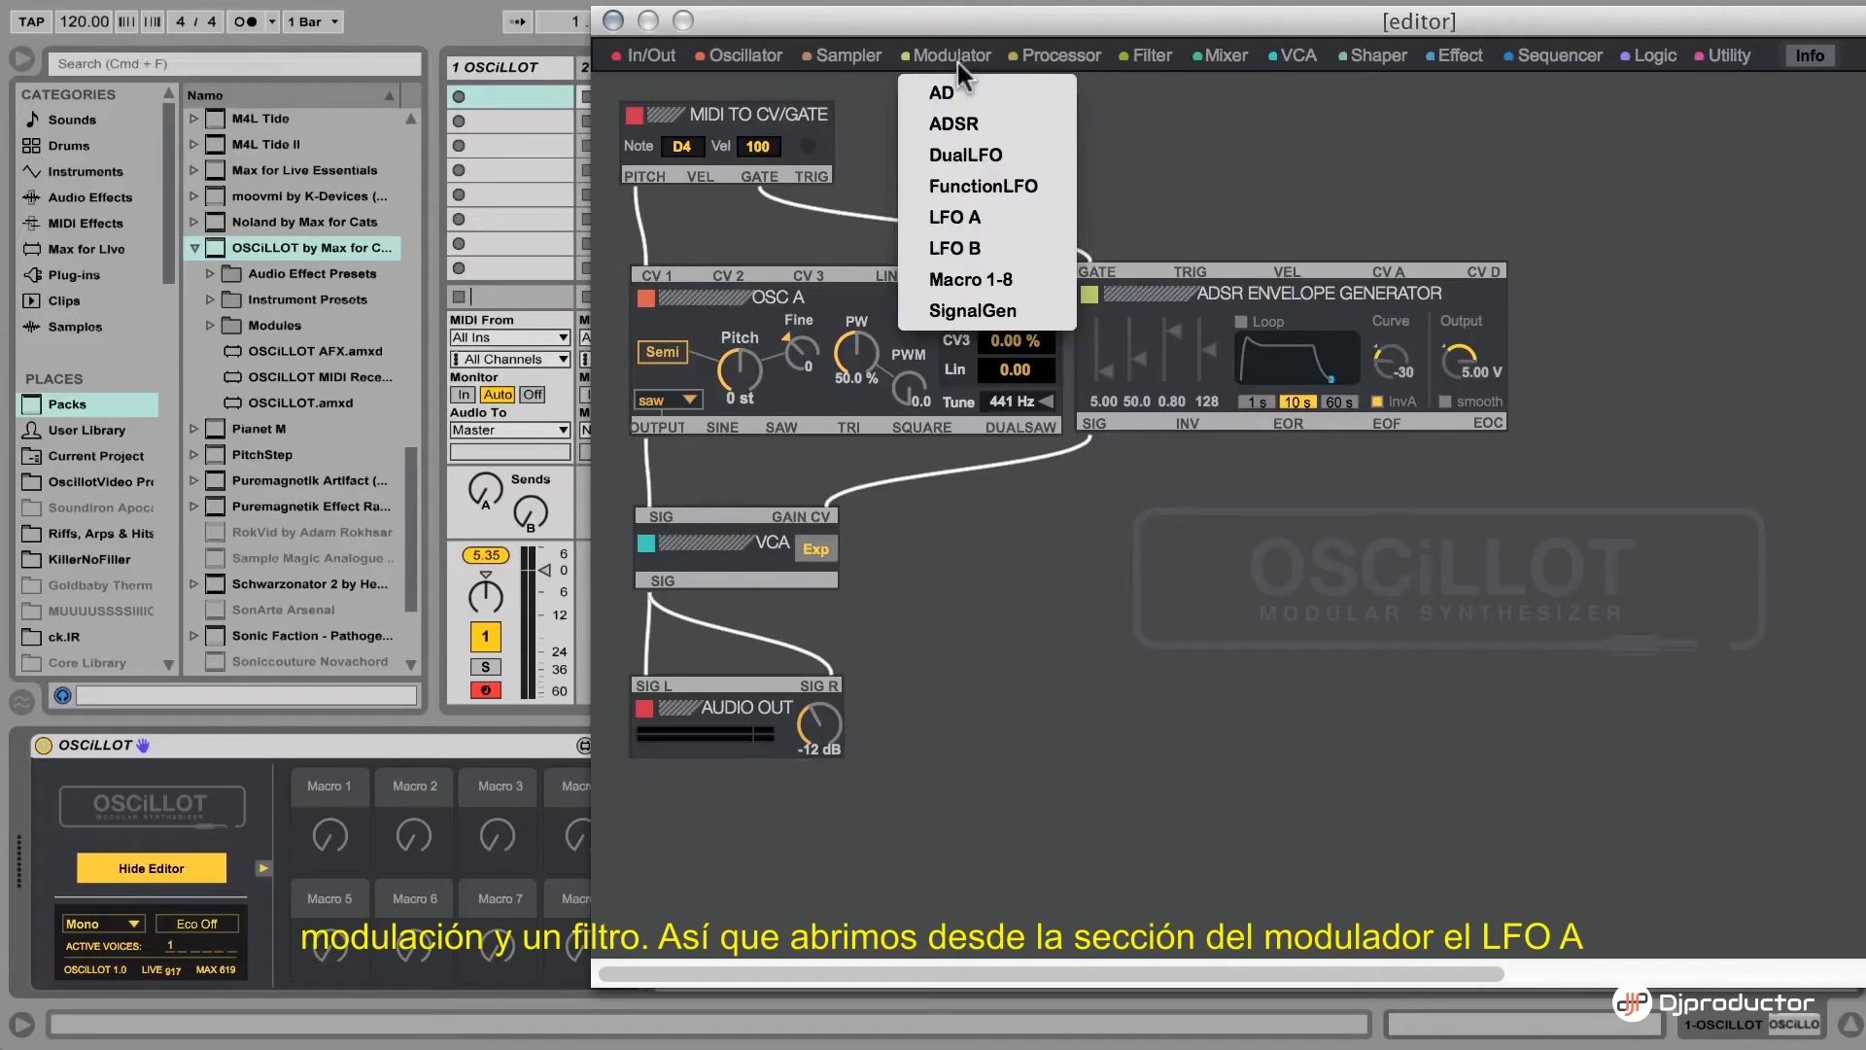
click(960, 213)
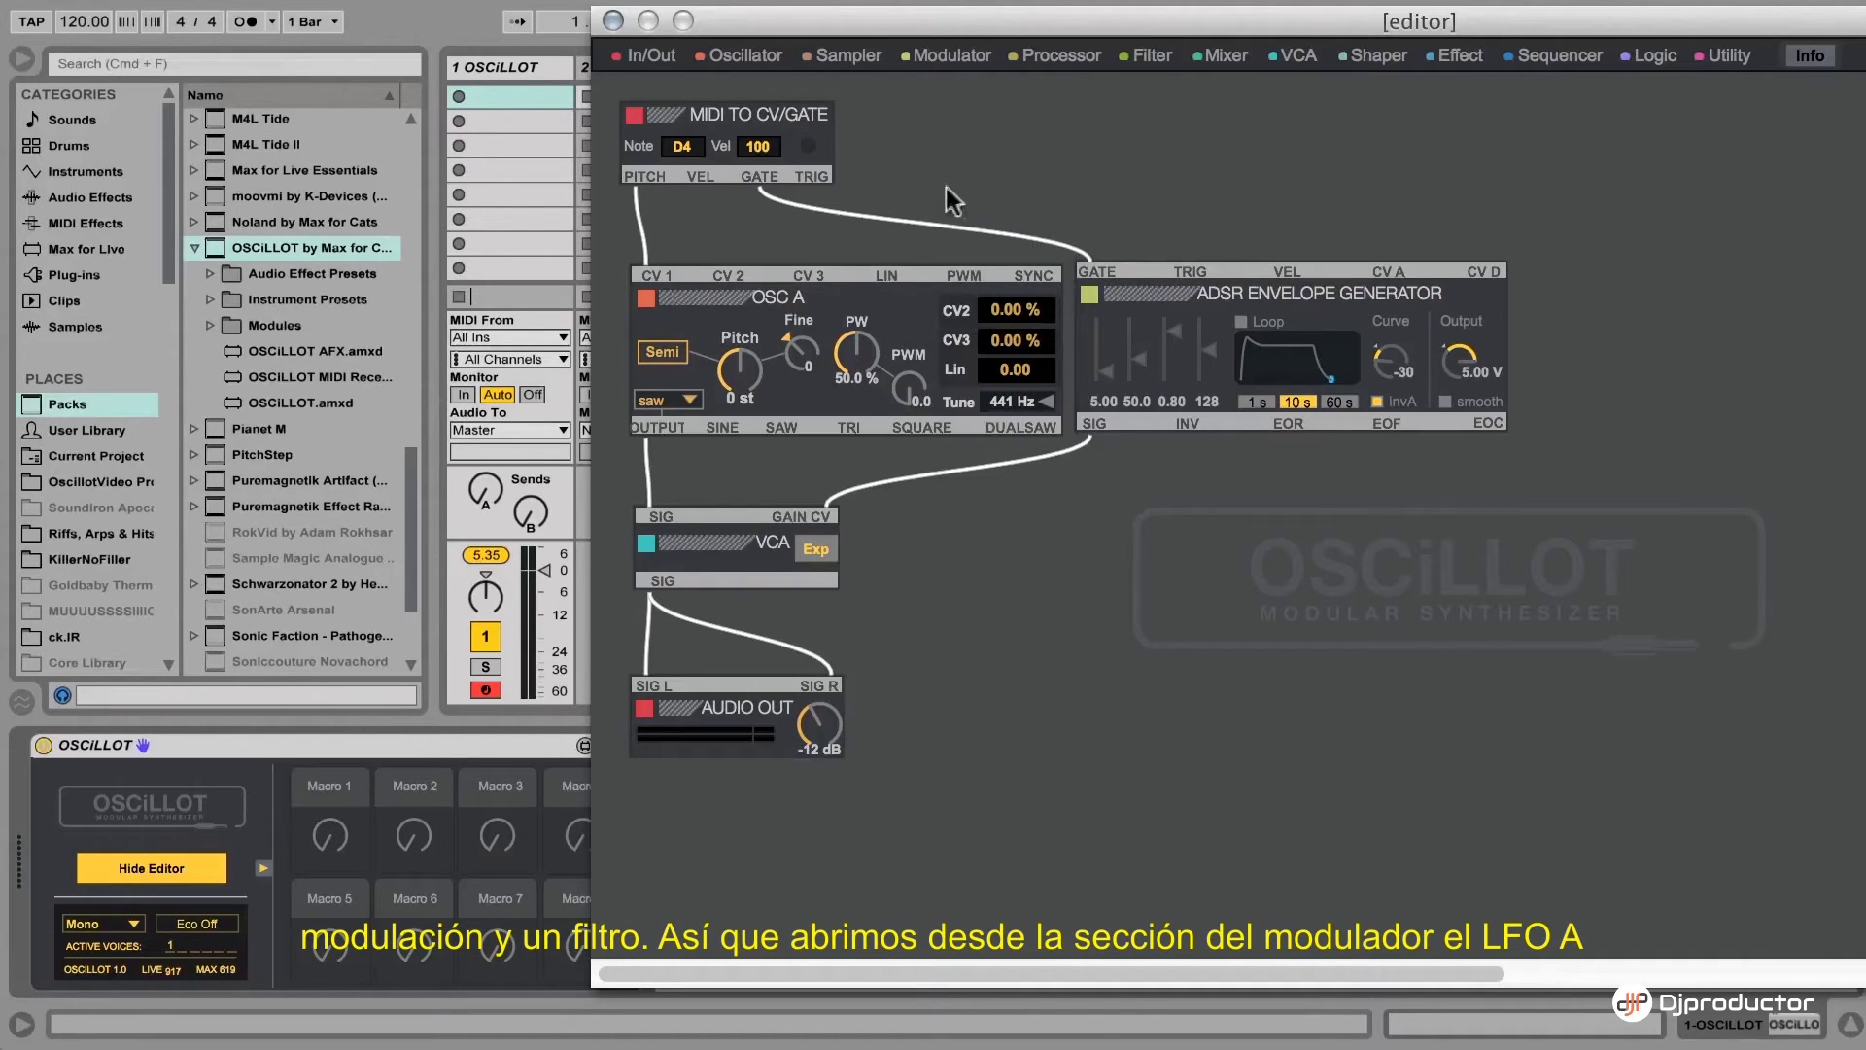
drag(784, 149, 1333, 527)
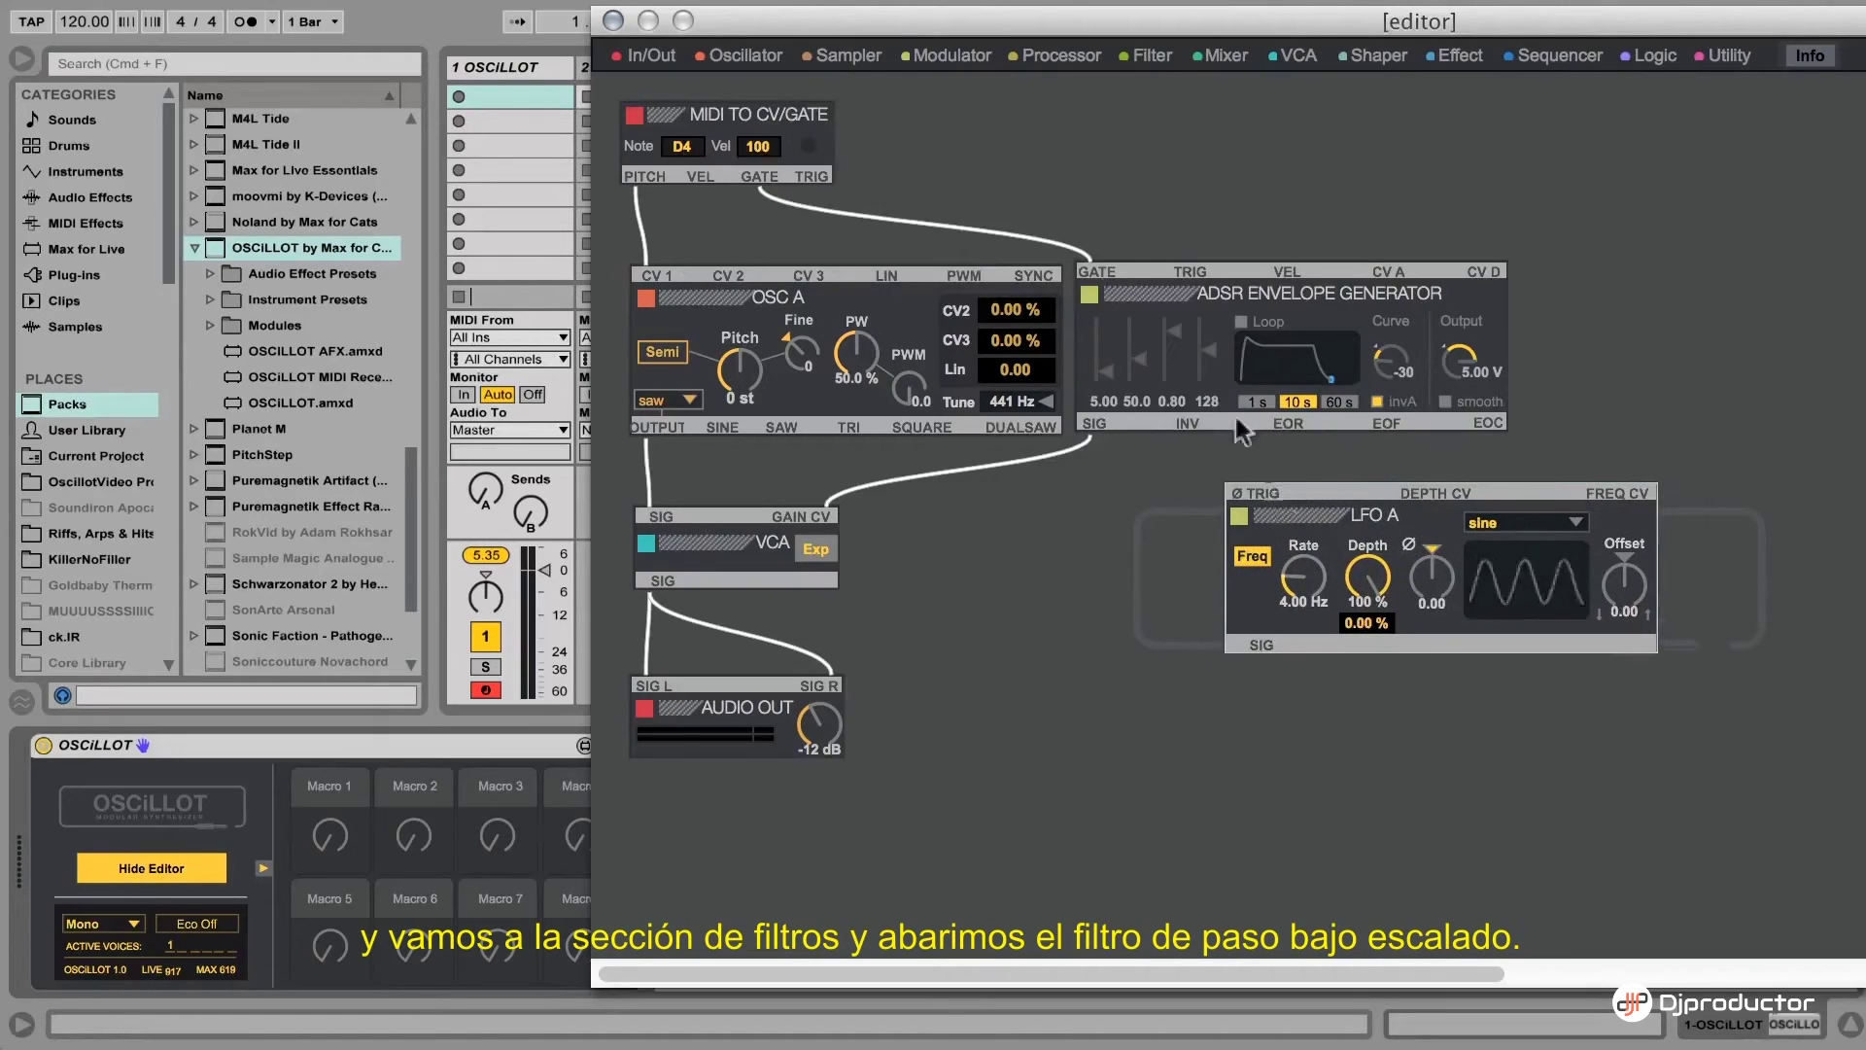
Add a Ladder low-pass filter module and place it between the VCA and LFO A
click(1157, 55)
click(1174, 213)
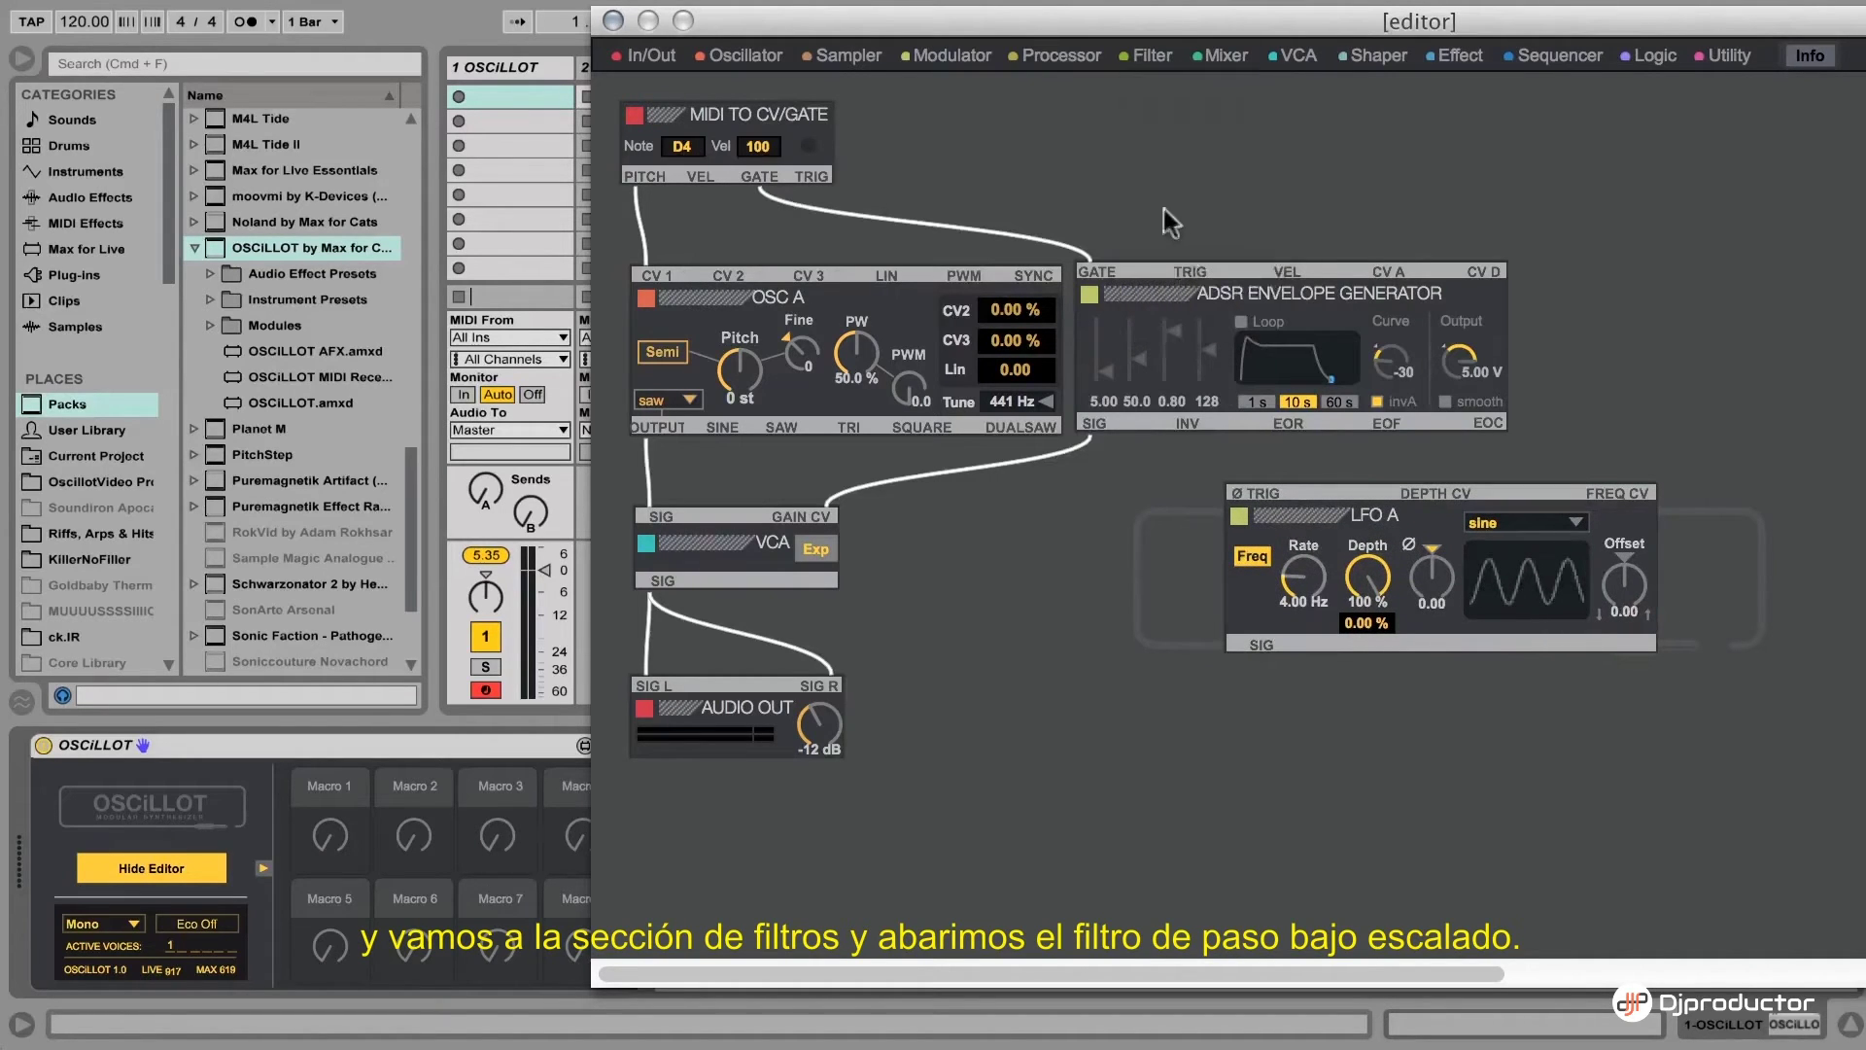
drag(709, 166, 1006, 515)
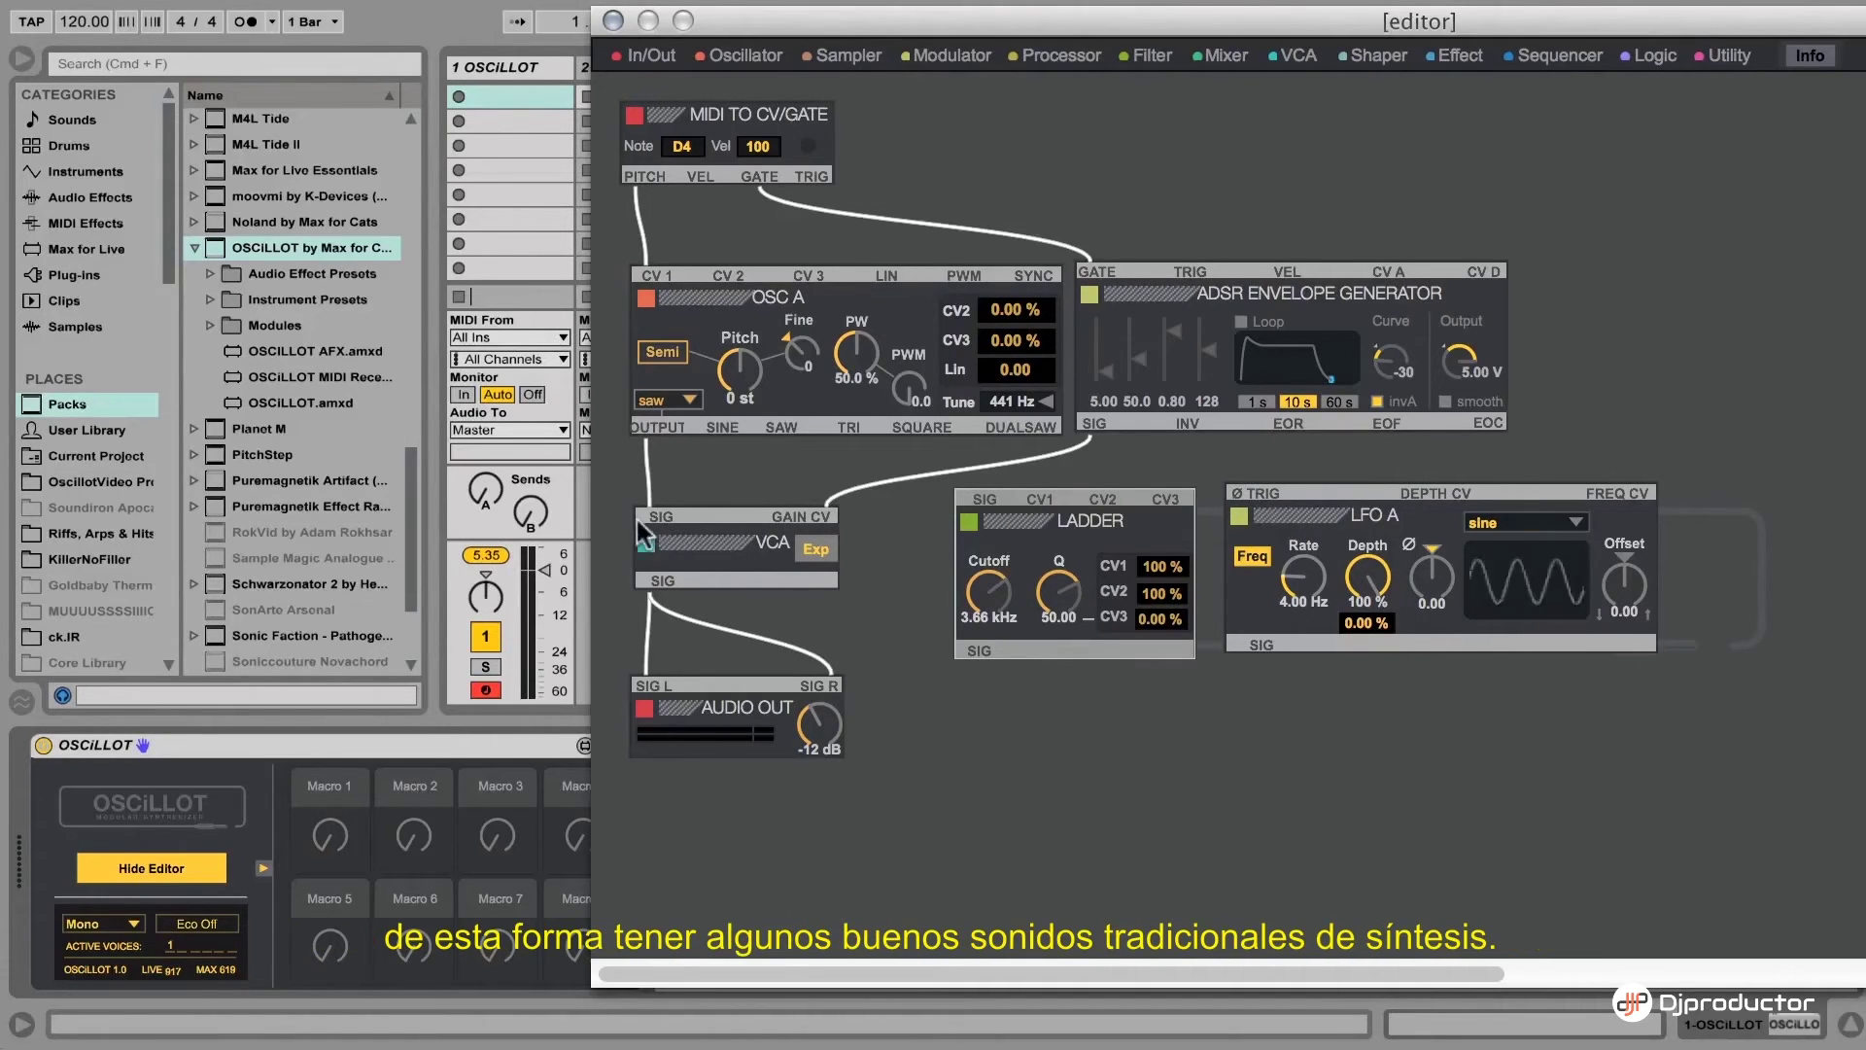
Route OSC A's output through the Ladder filter into the VCA's SIG input and connect LFO A's SIG output to the filter's CV1
drag(651, 516, 984, 500)
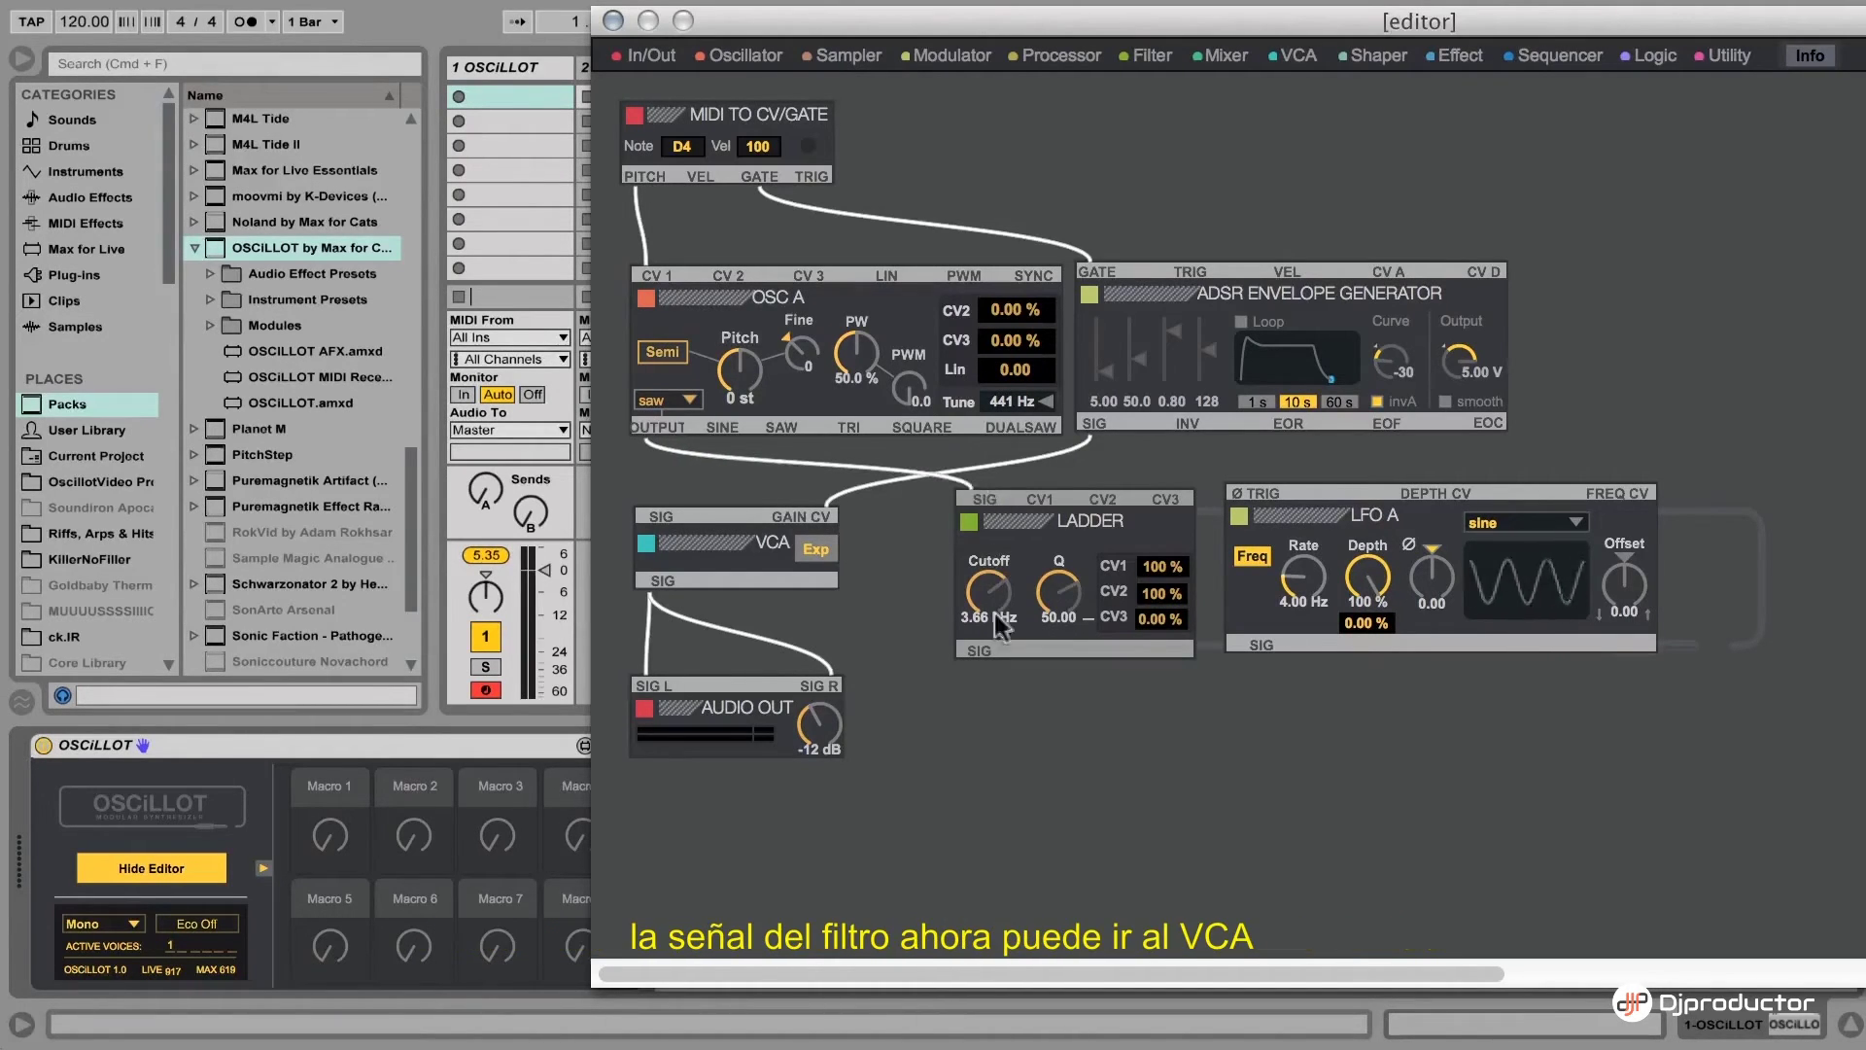
drag(980, 653, 659, 517)
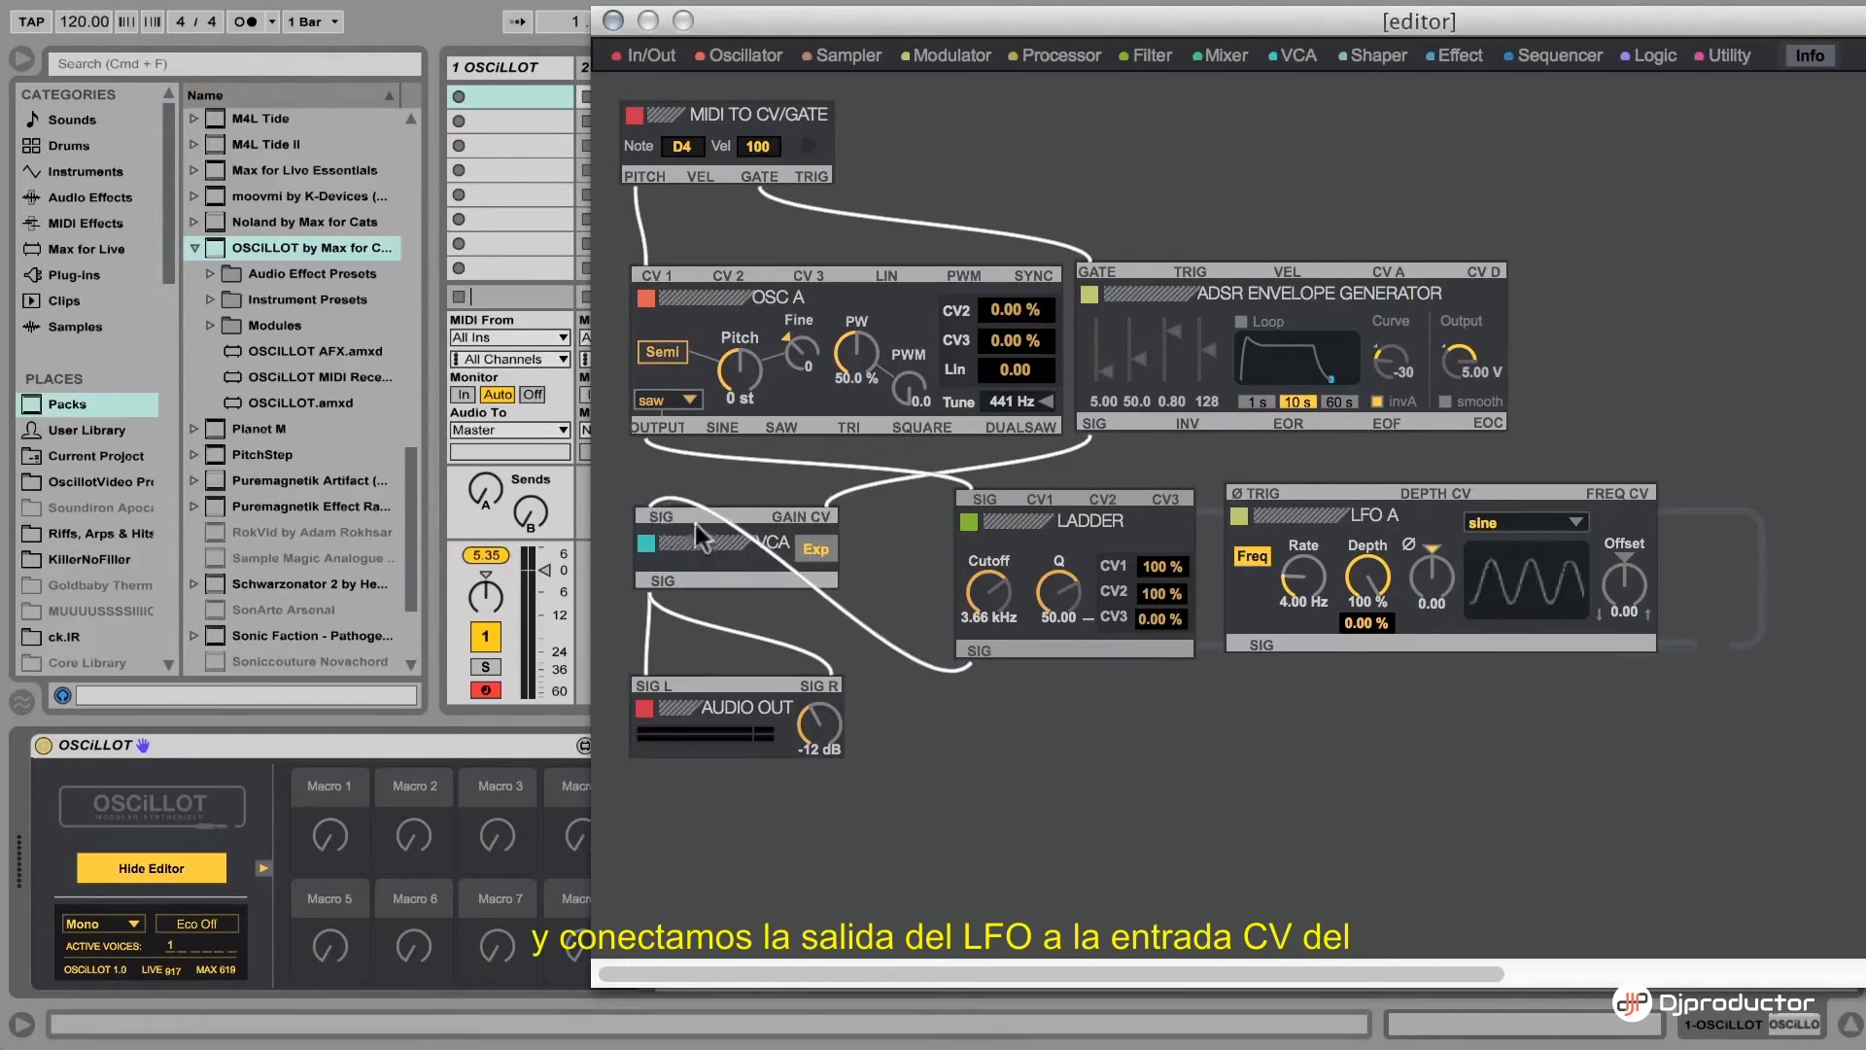
drag(1260, 649, 1042, 502)
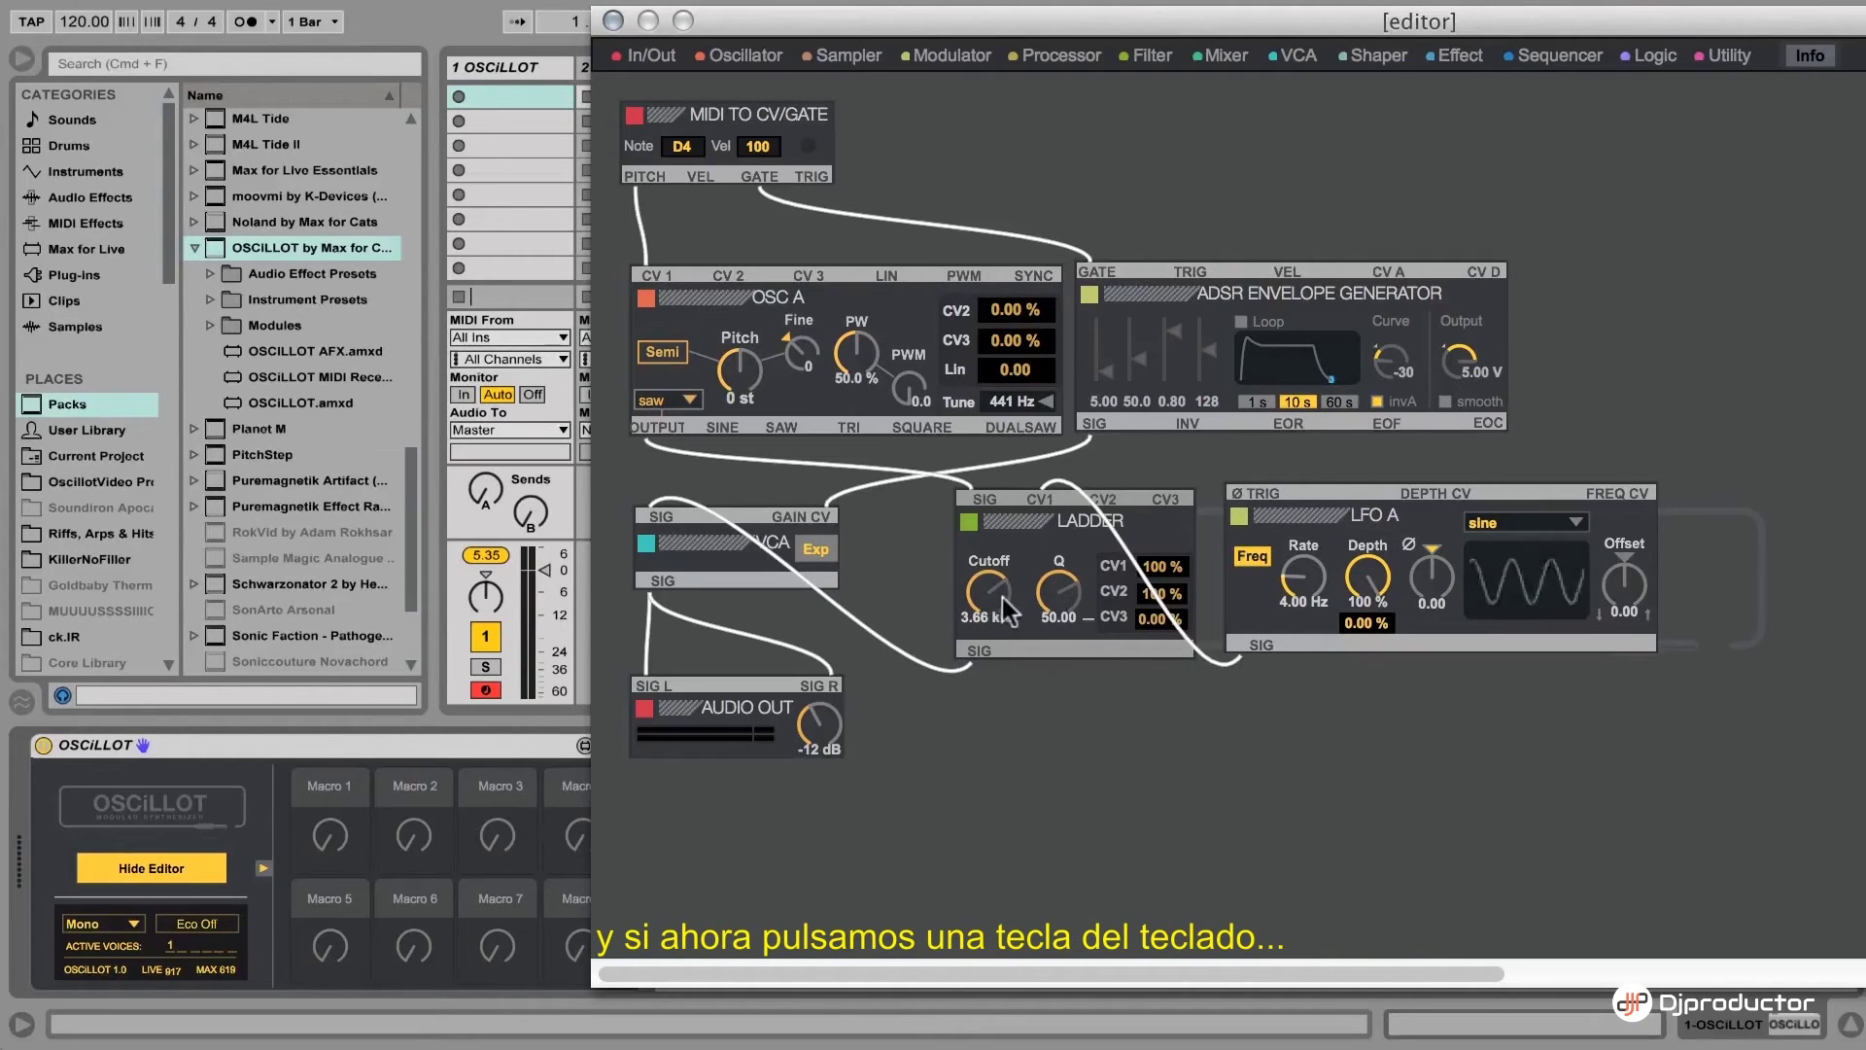
Play a note while setting the Ladder's cutoff to 764 Hz, its Q to 31.08 and LFO A's rate to 3.61 Hz
key(s)
drag(999, 592, 999, 661)
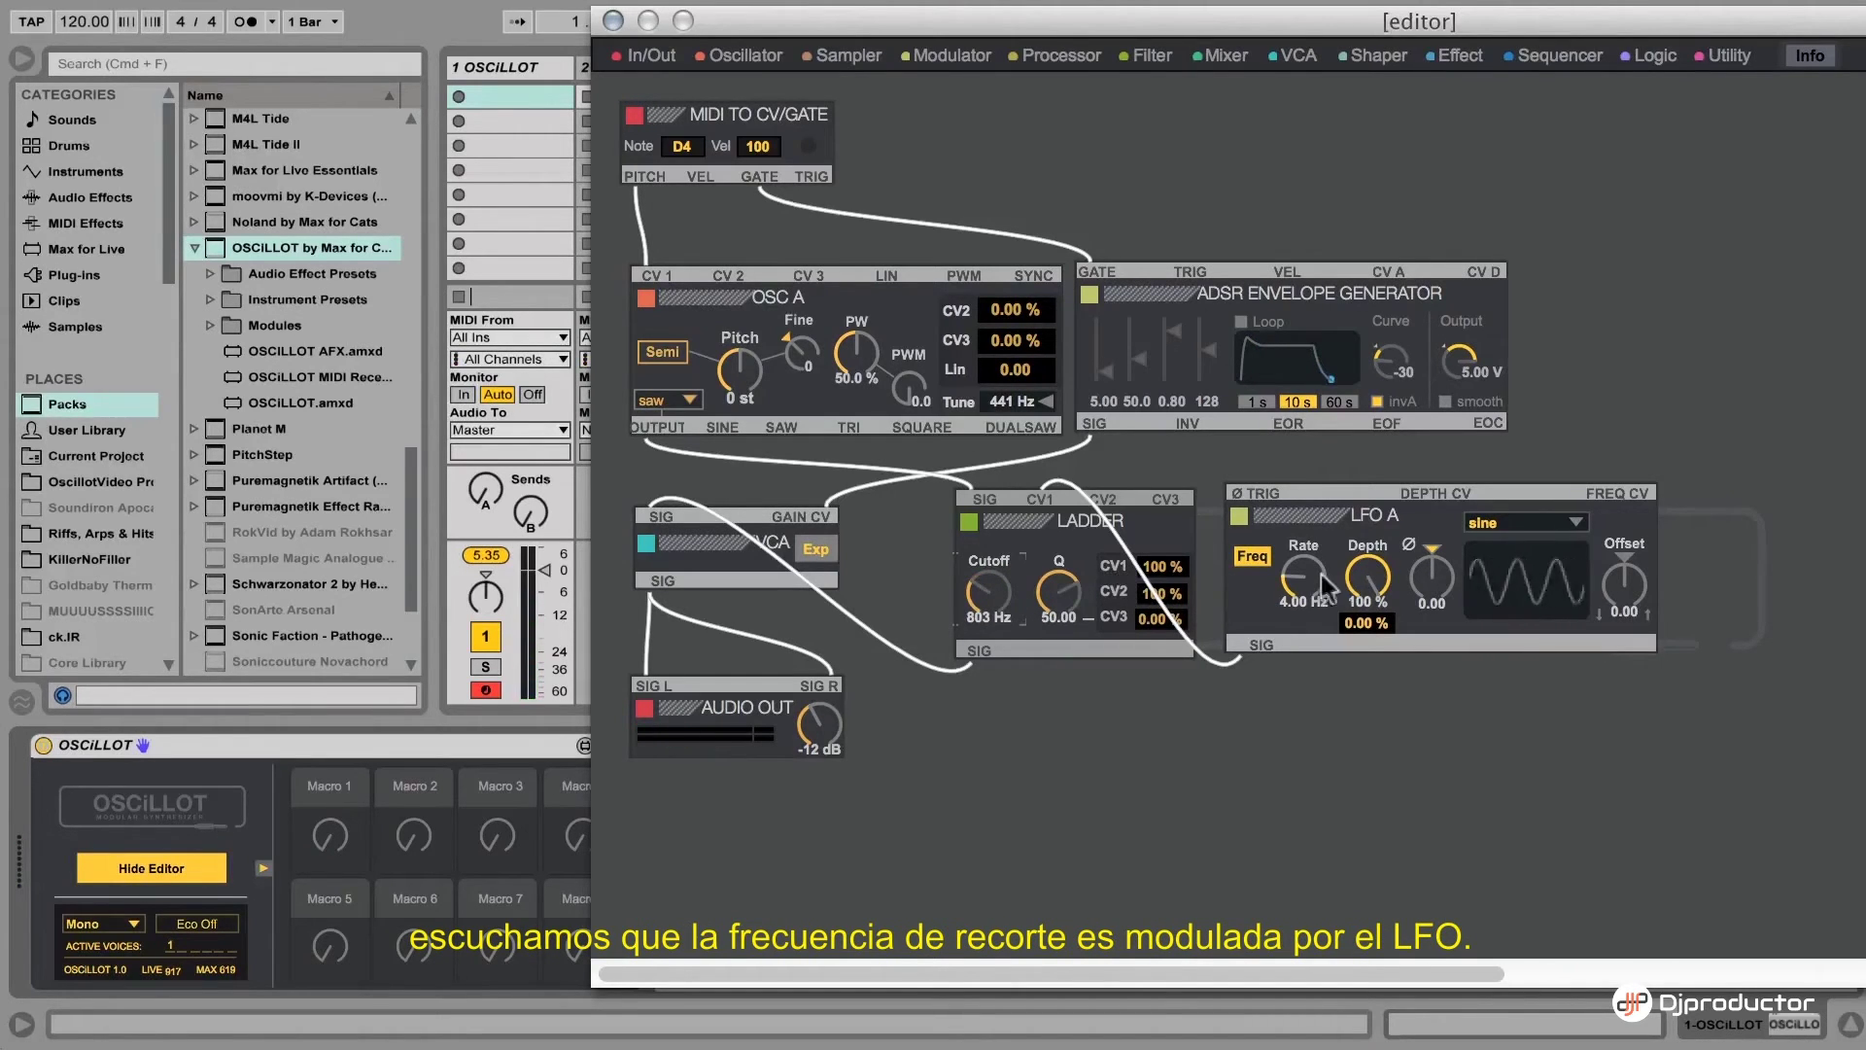
mouse_move(1305, 591)
mouse_down()
mouse_move(1304, 544)
mouse_move(1304, 583)
mouse_up()
drag(988, 592, 1059, 605)
drag(996, 604, 996, 573)
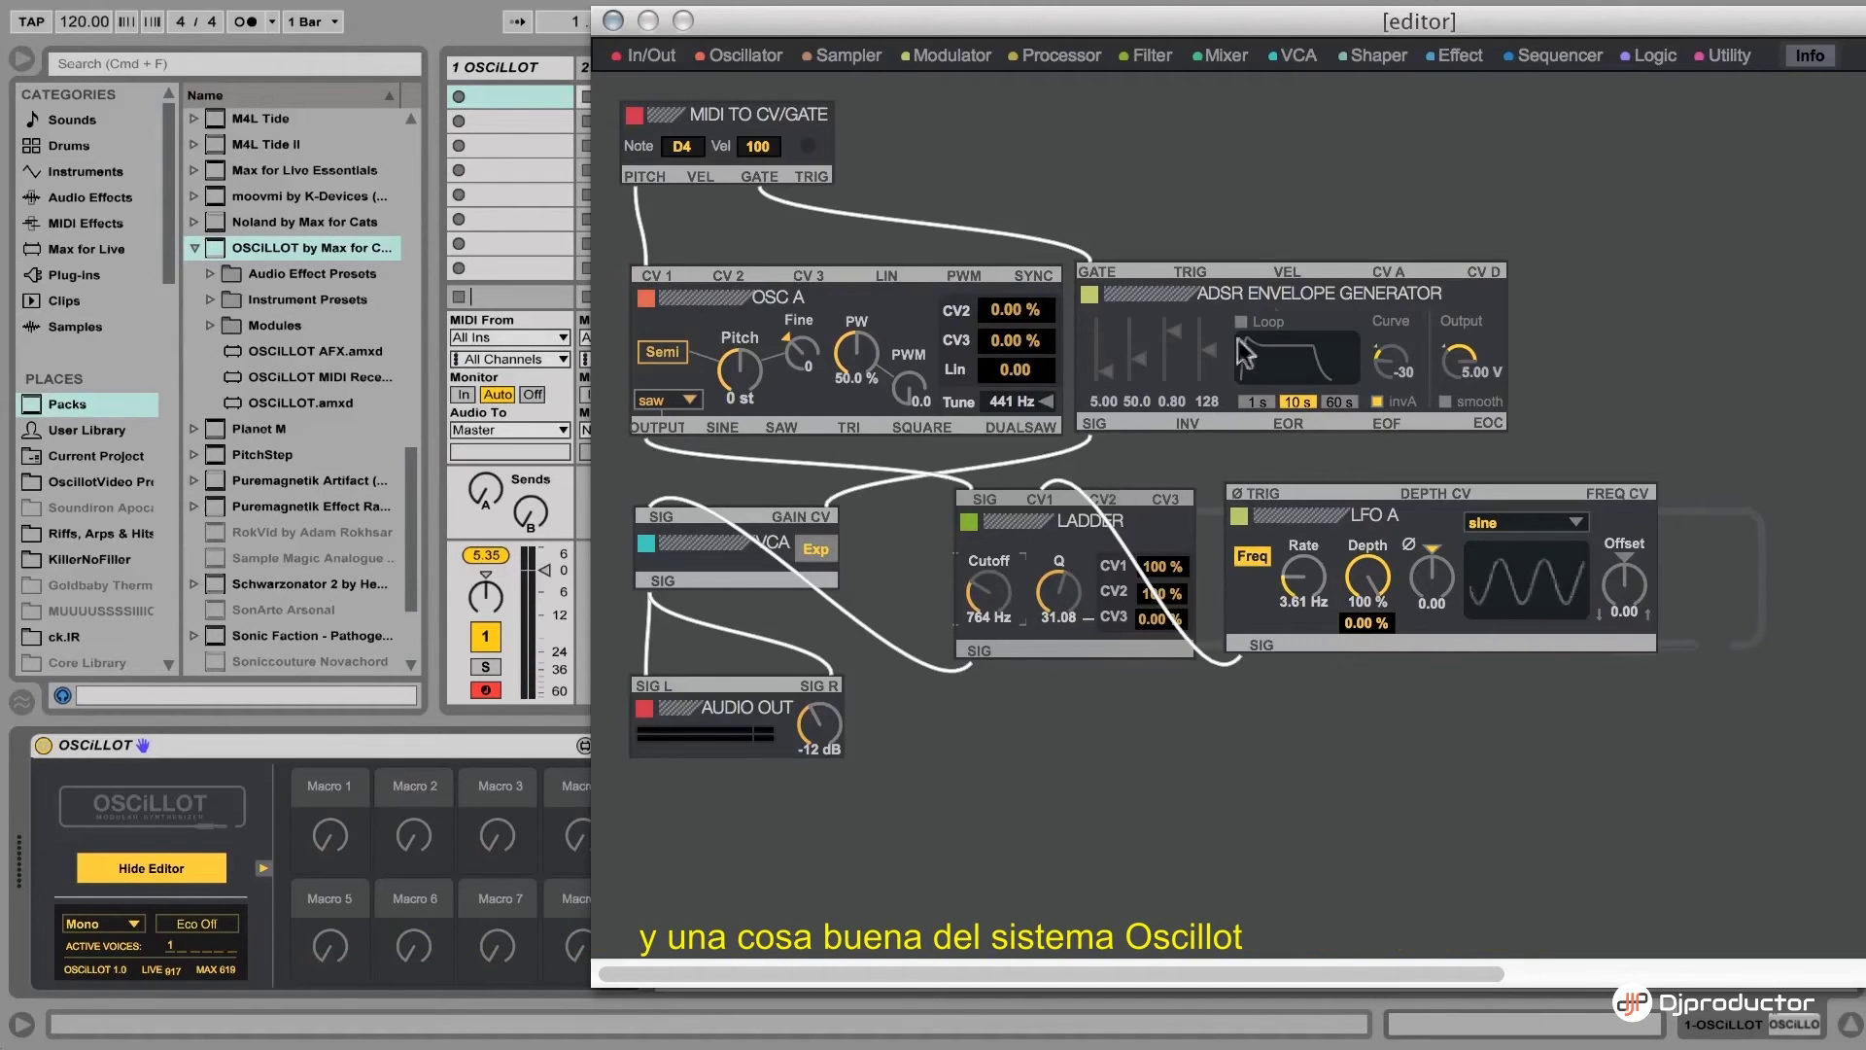
Move OSC A and the ADSR envelope slightly up and set the instrument's voice count to 3
drag(734, 328, 724, 296)
drag(1134, 293, 1133, 262)
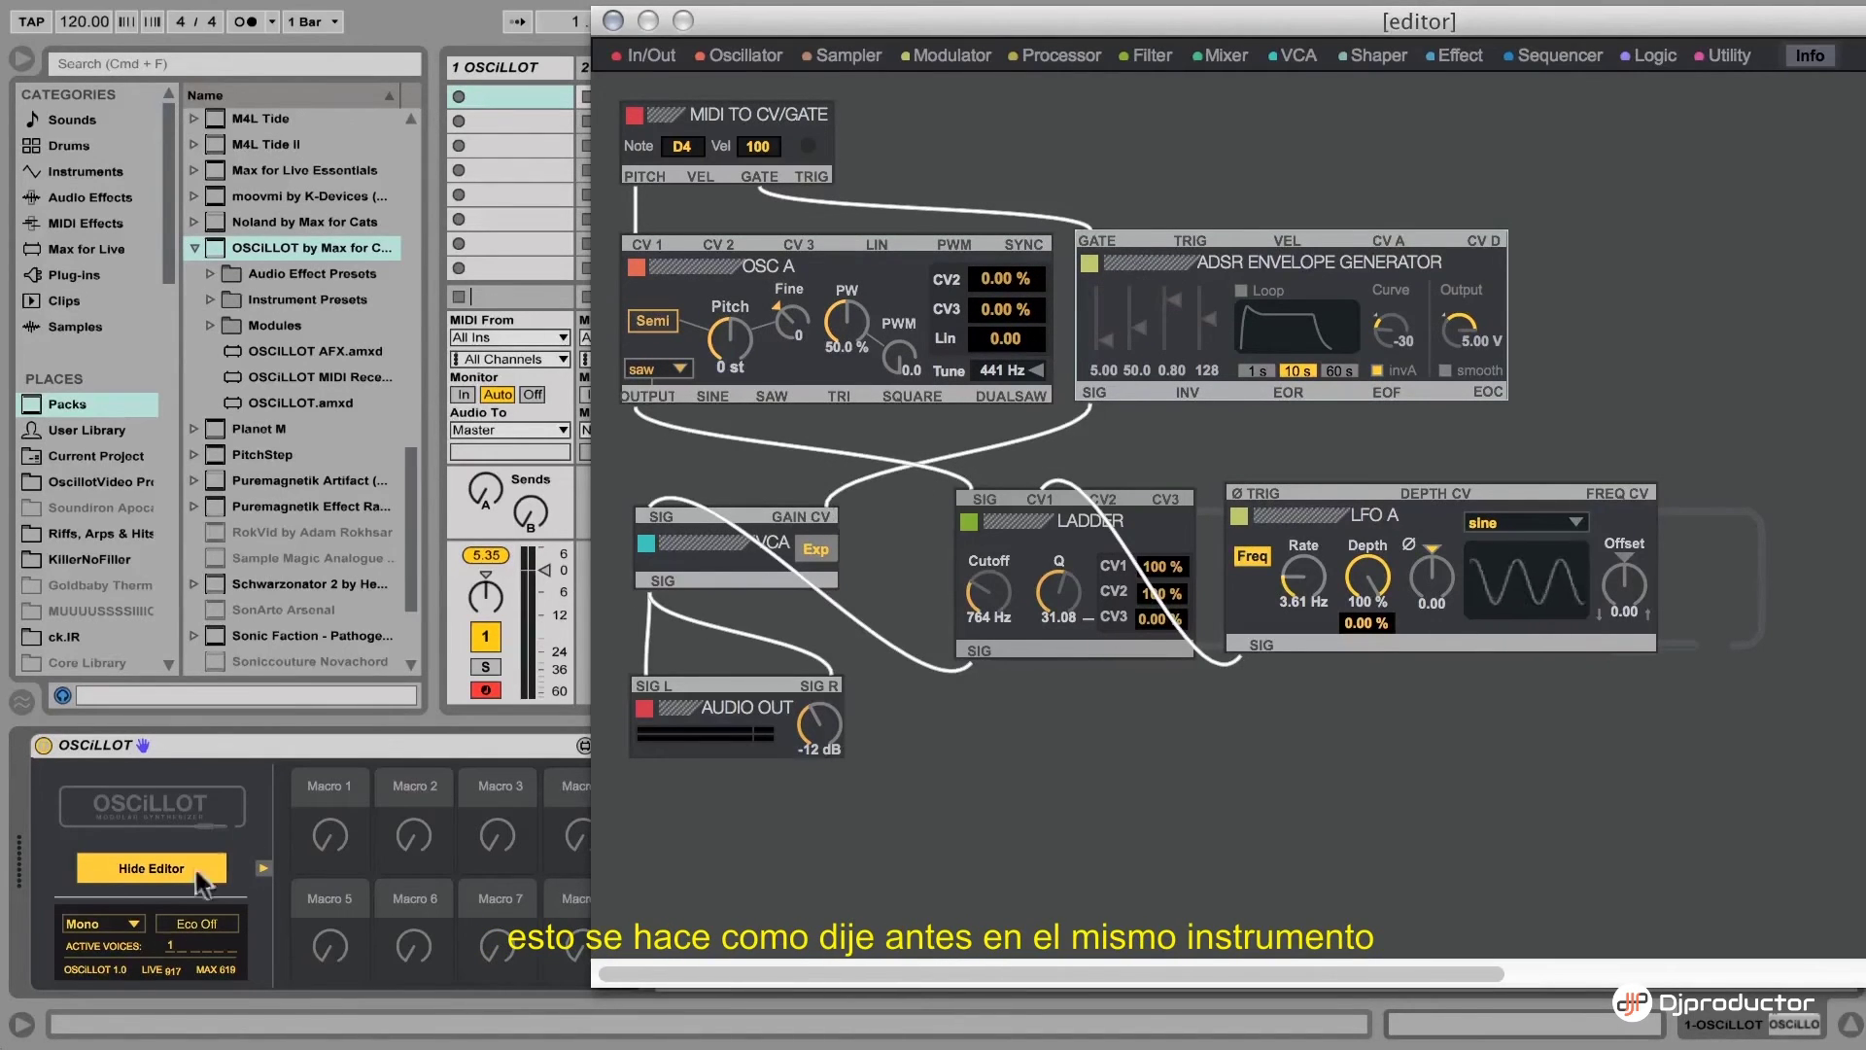
click(92, 926)
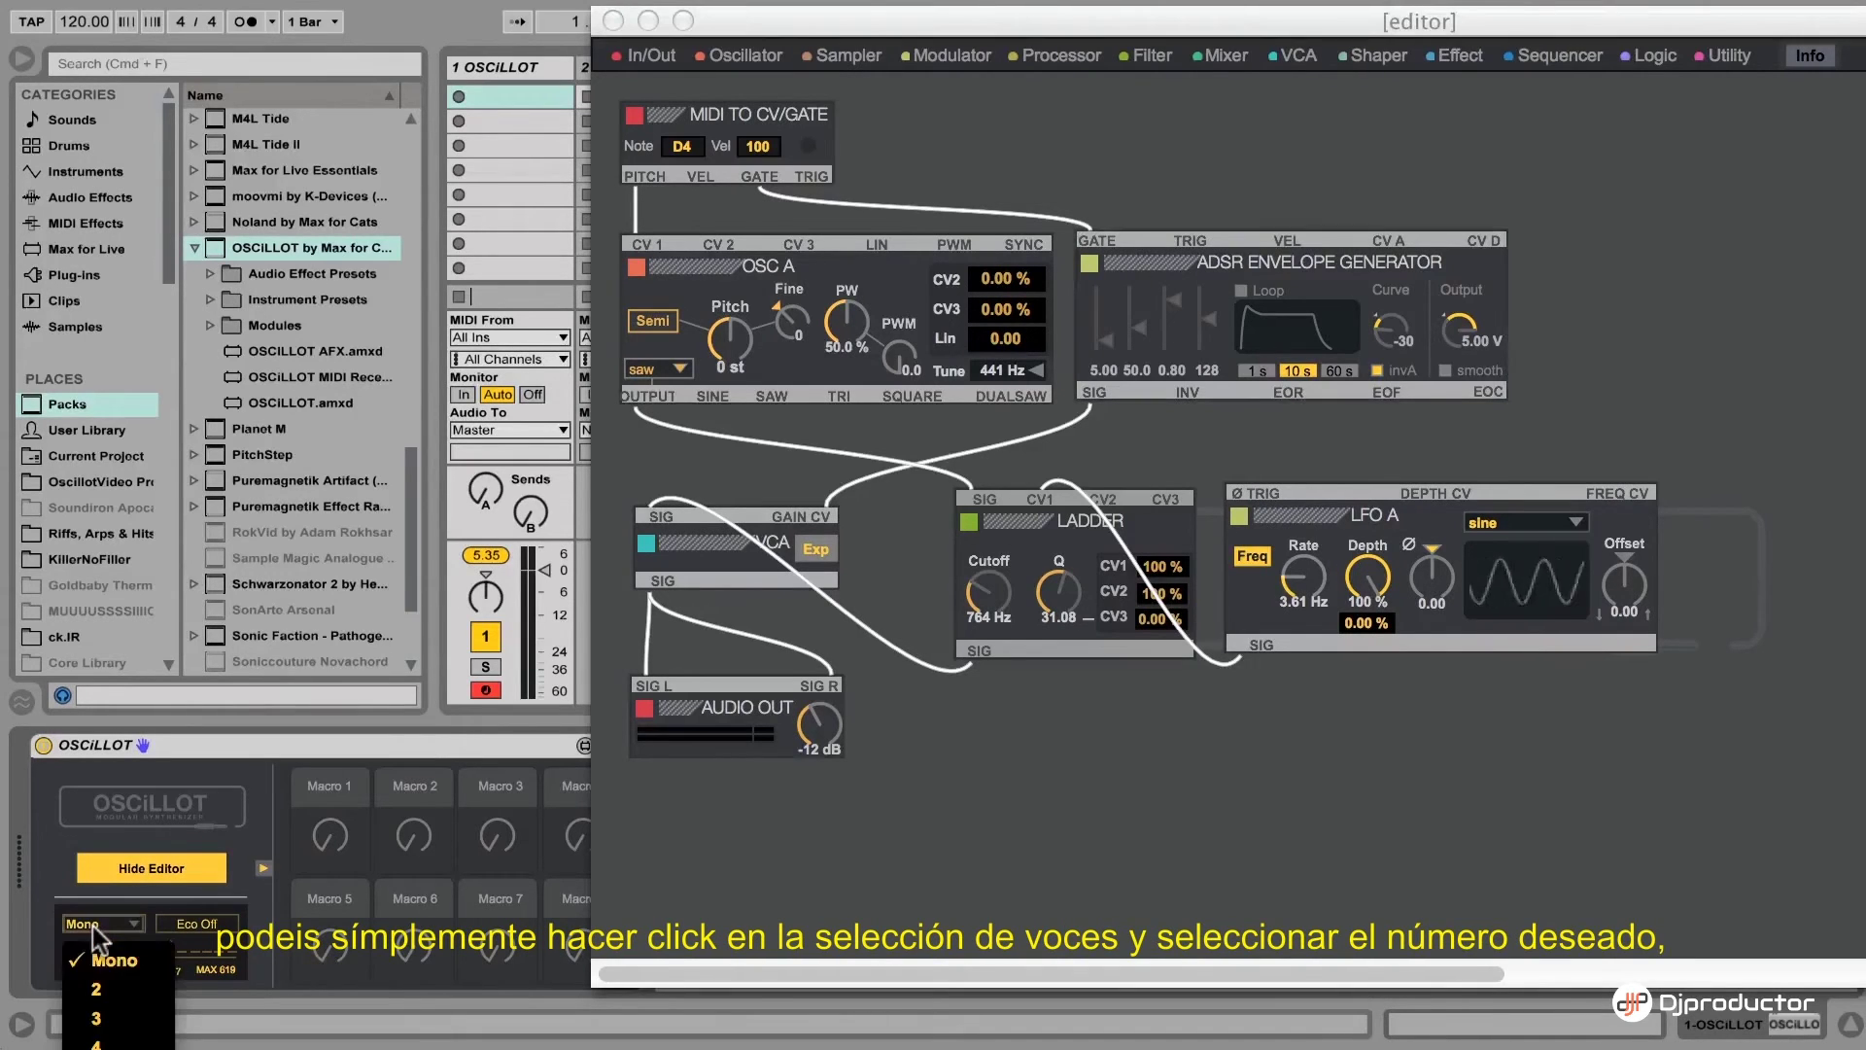
click(107, 1018)
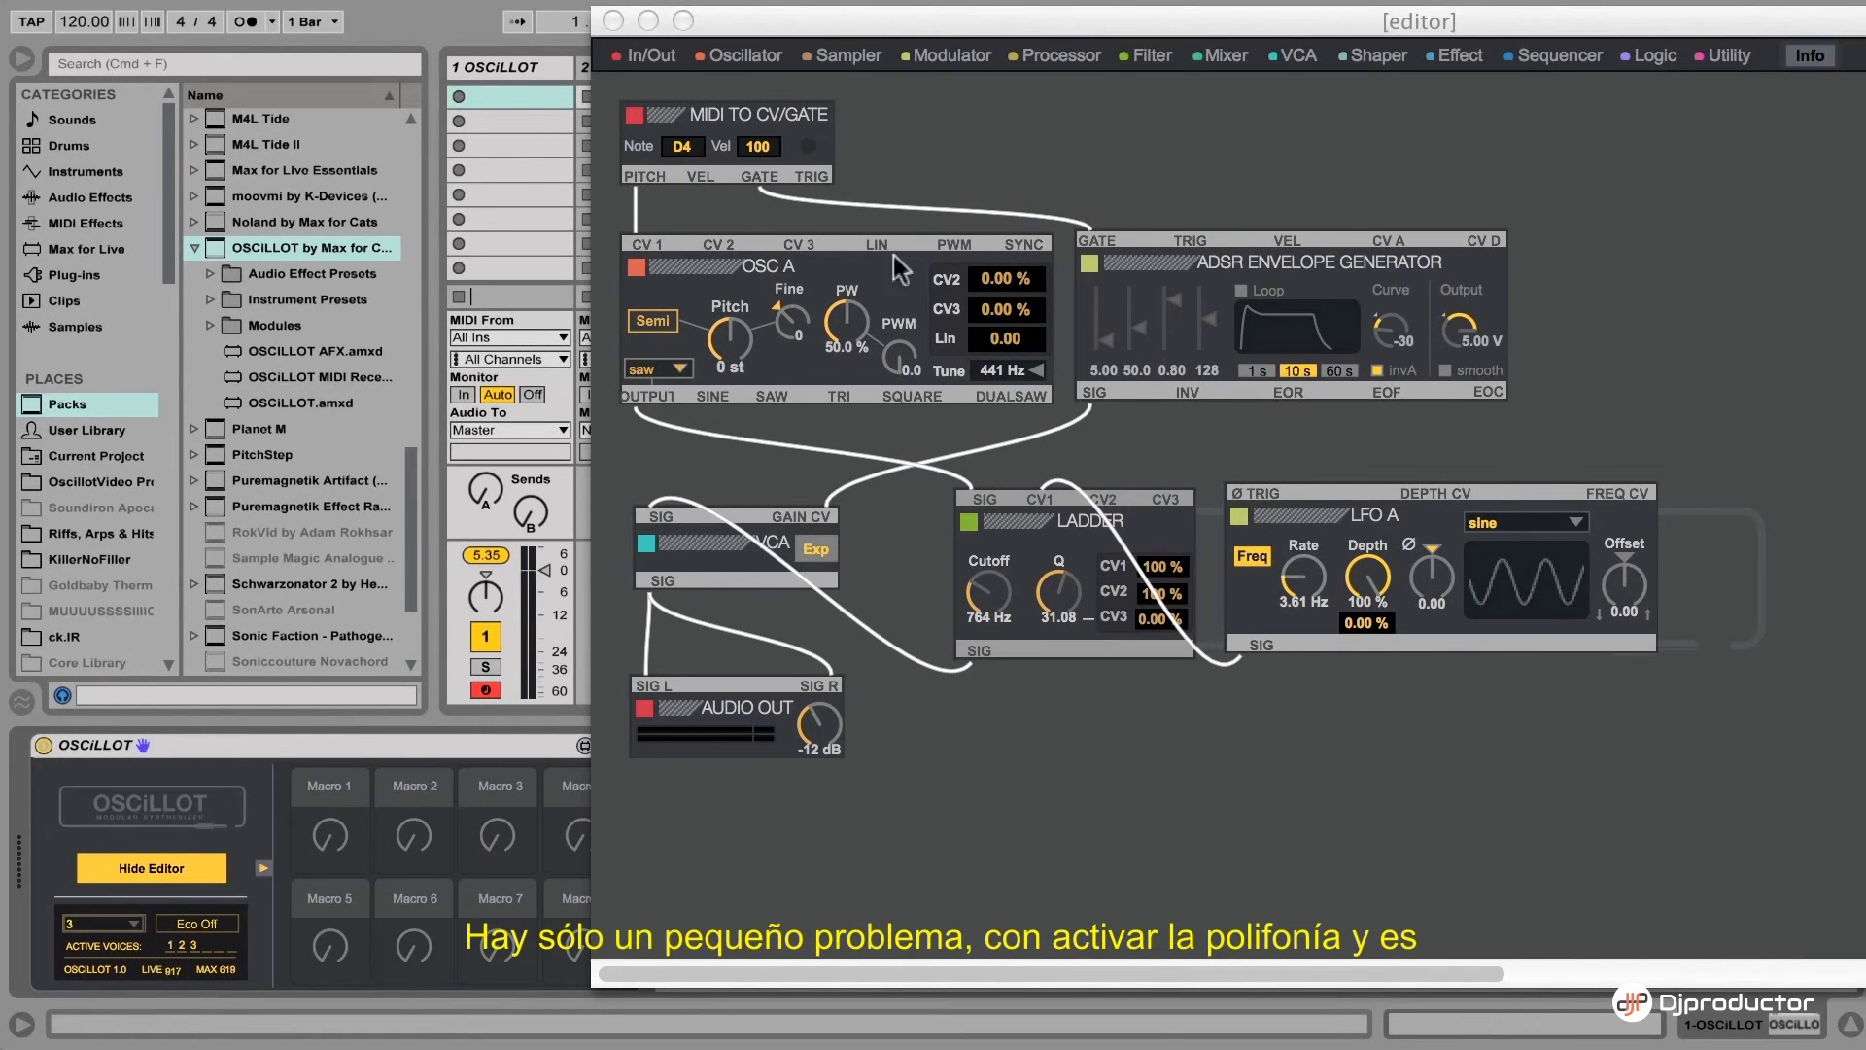
Move the editor window to check the CPU load meter and keep the instrument's device controls accessible
drag(888, 20, 503, 96)
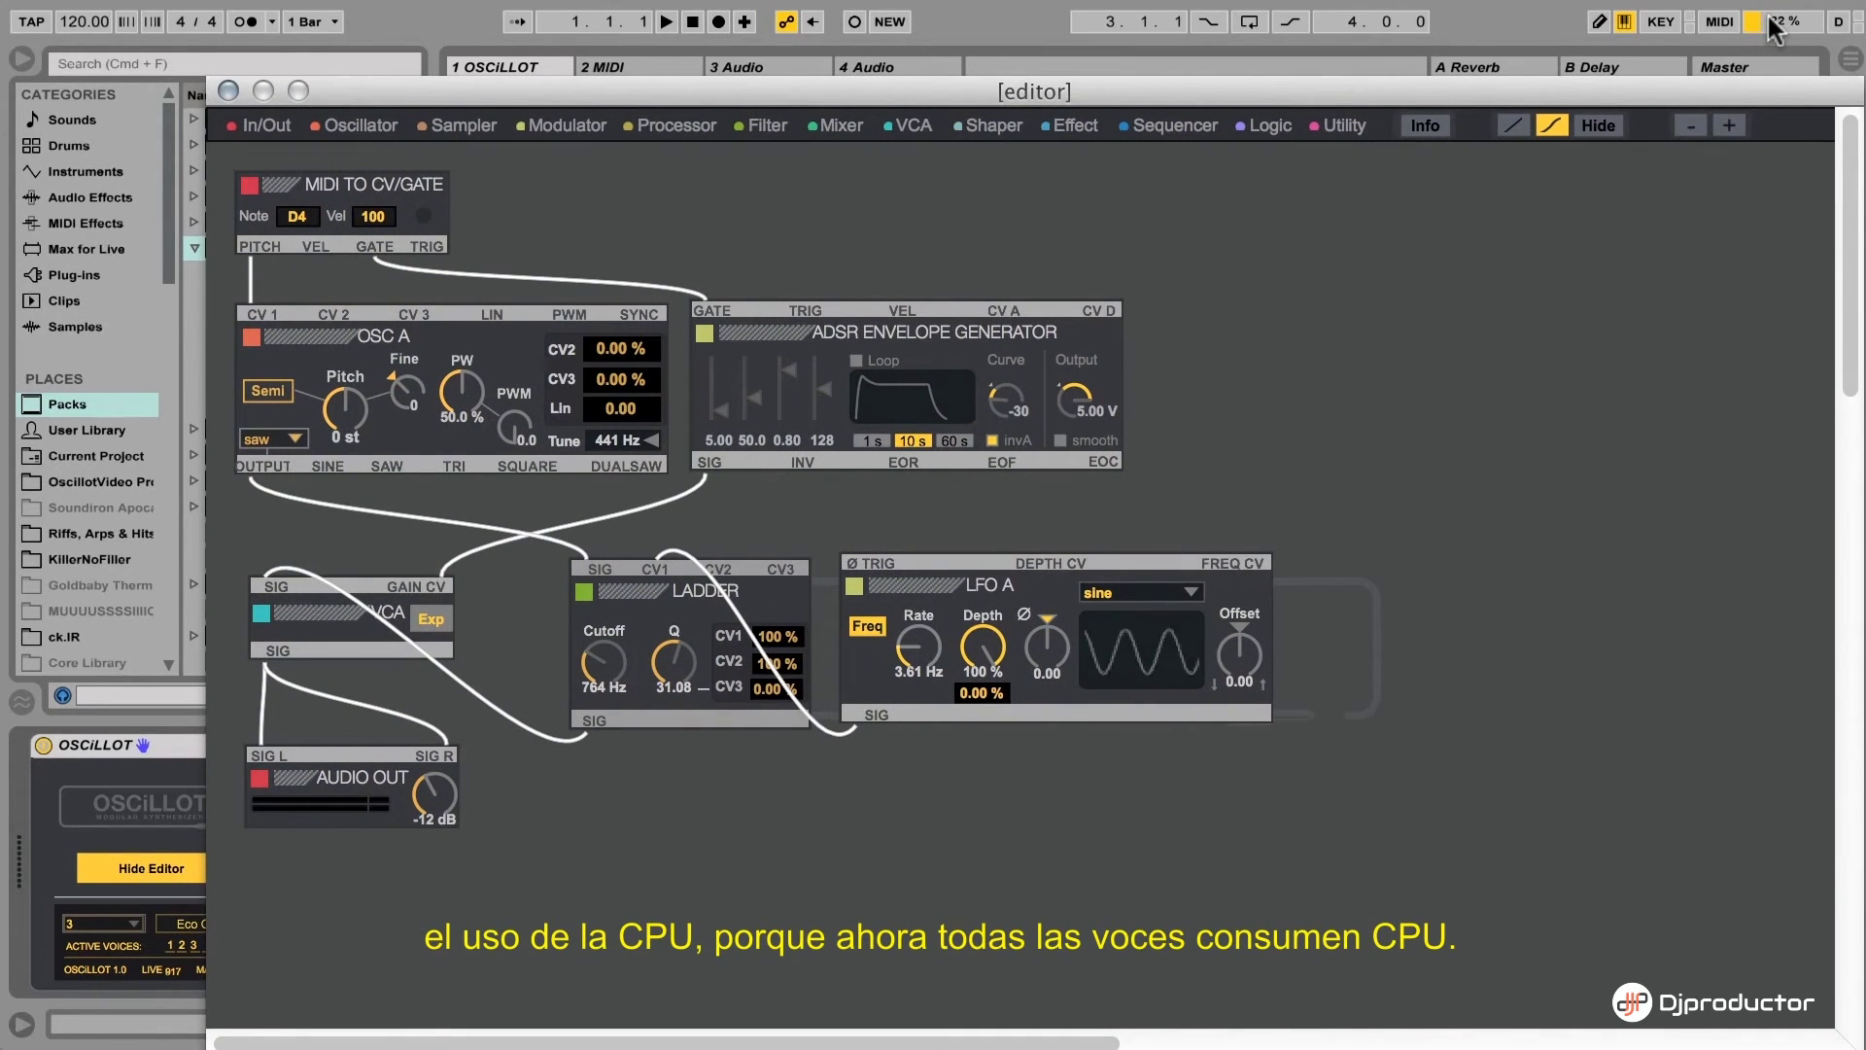
drag(803, 96, 1099, 39)
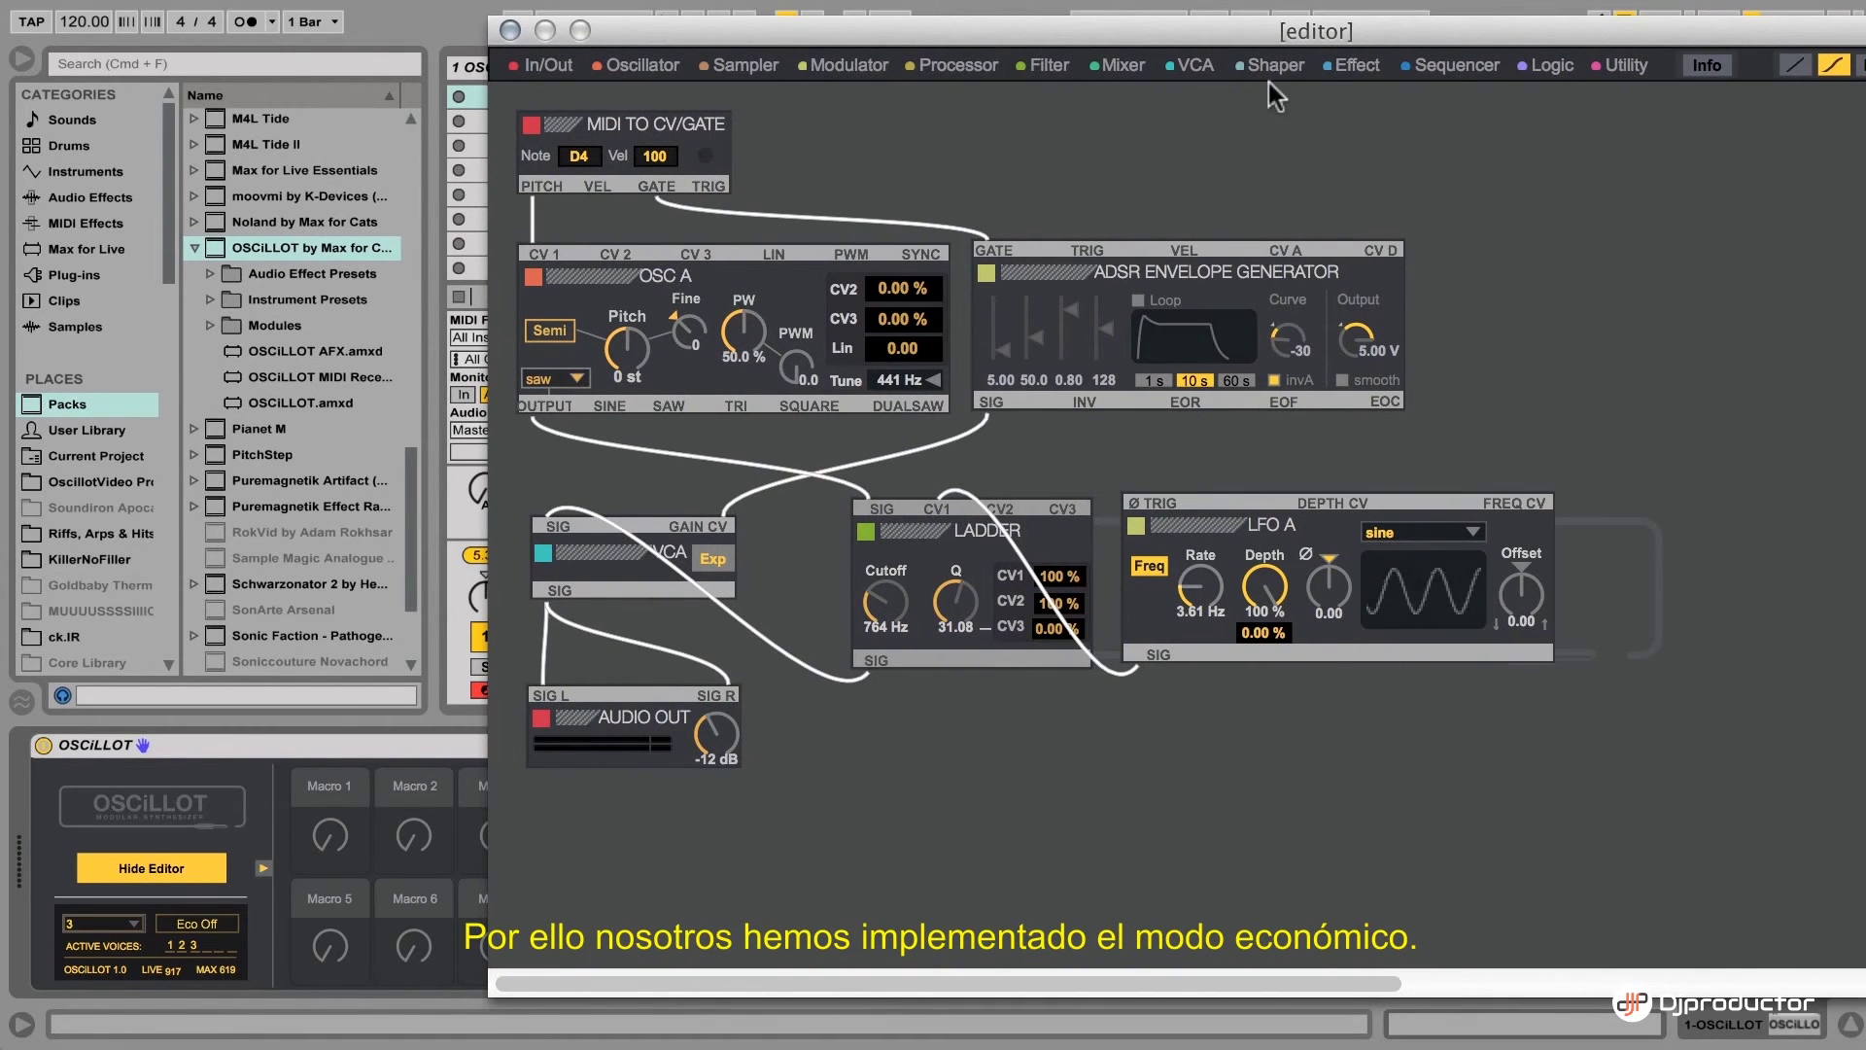
drag(1215, 39, 1145, 68)
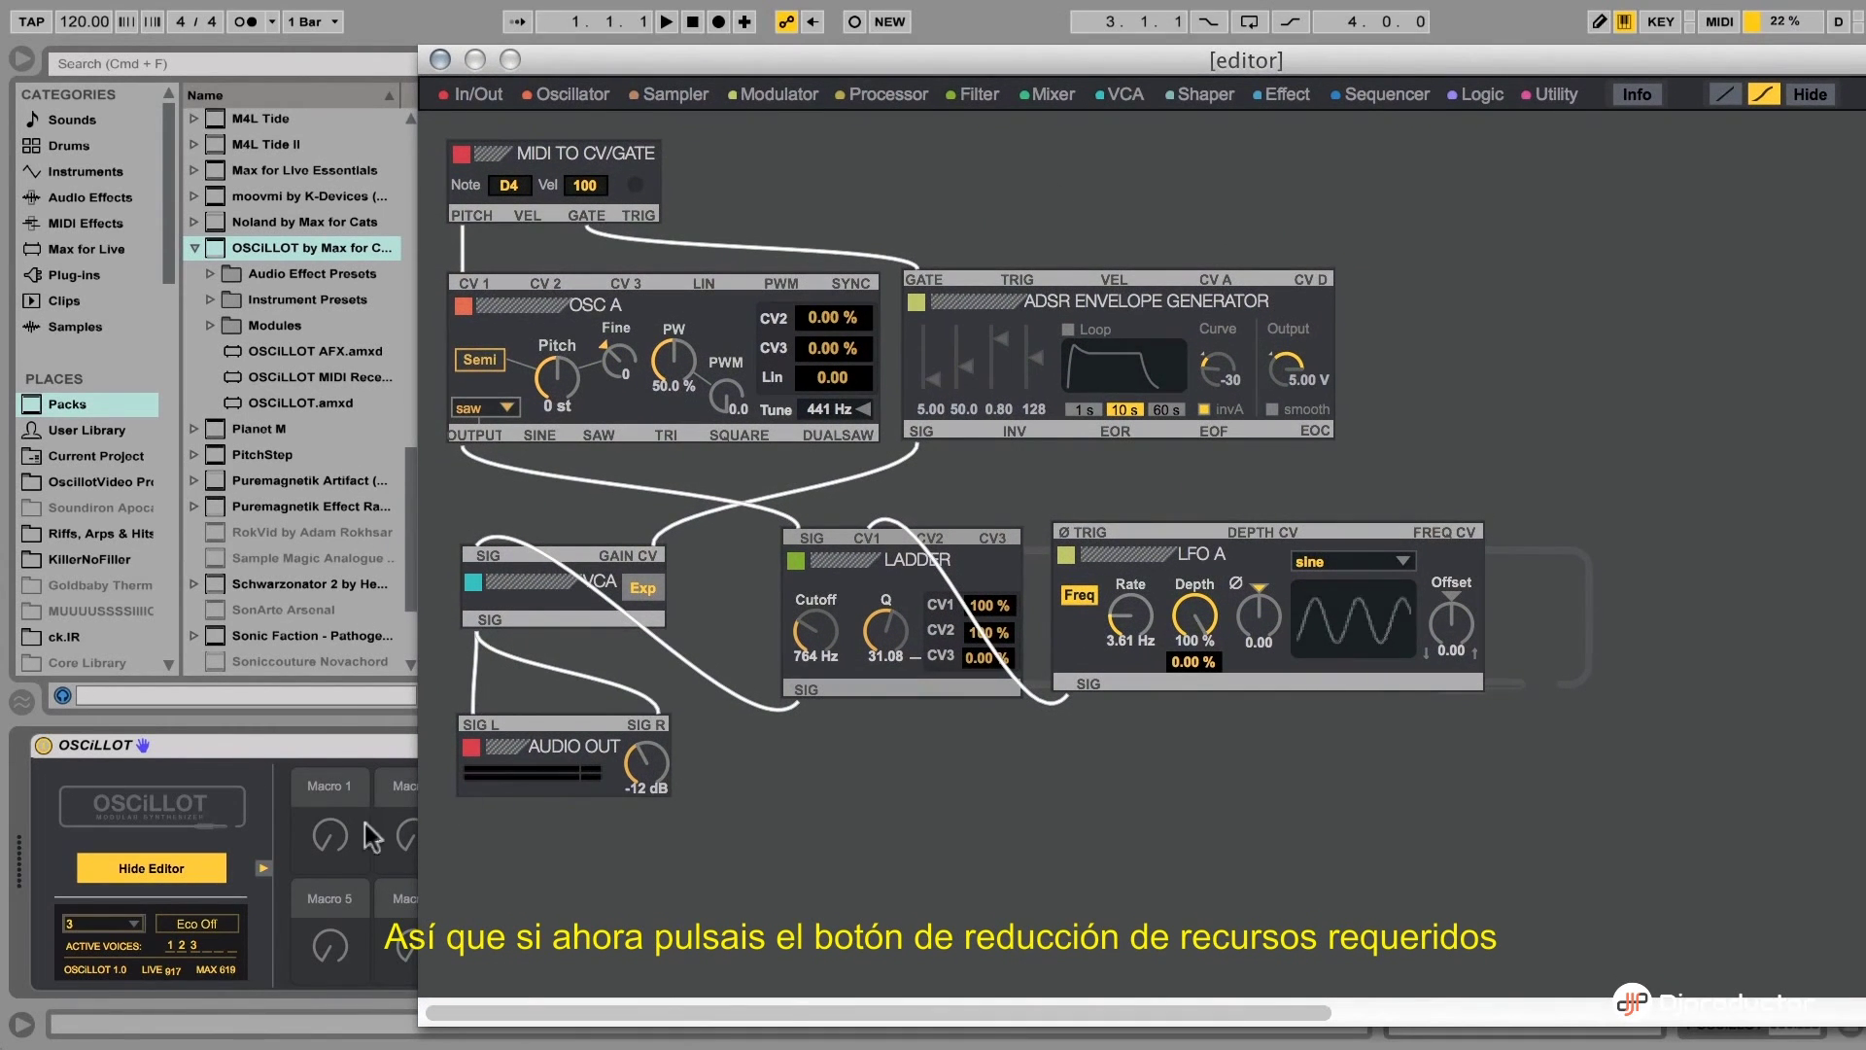
Turn on the instrument's Eco mode and play a note to check the CPU load
click(207, 925)
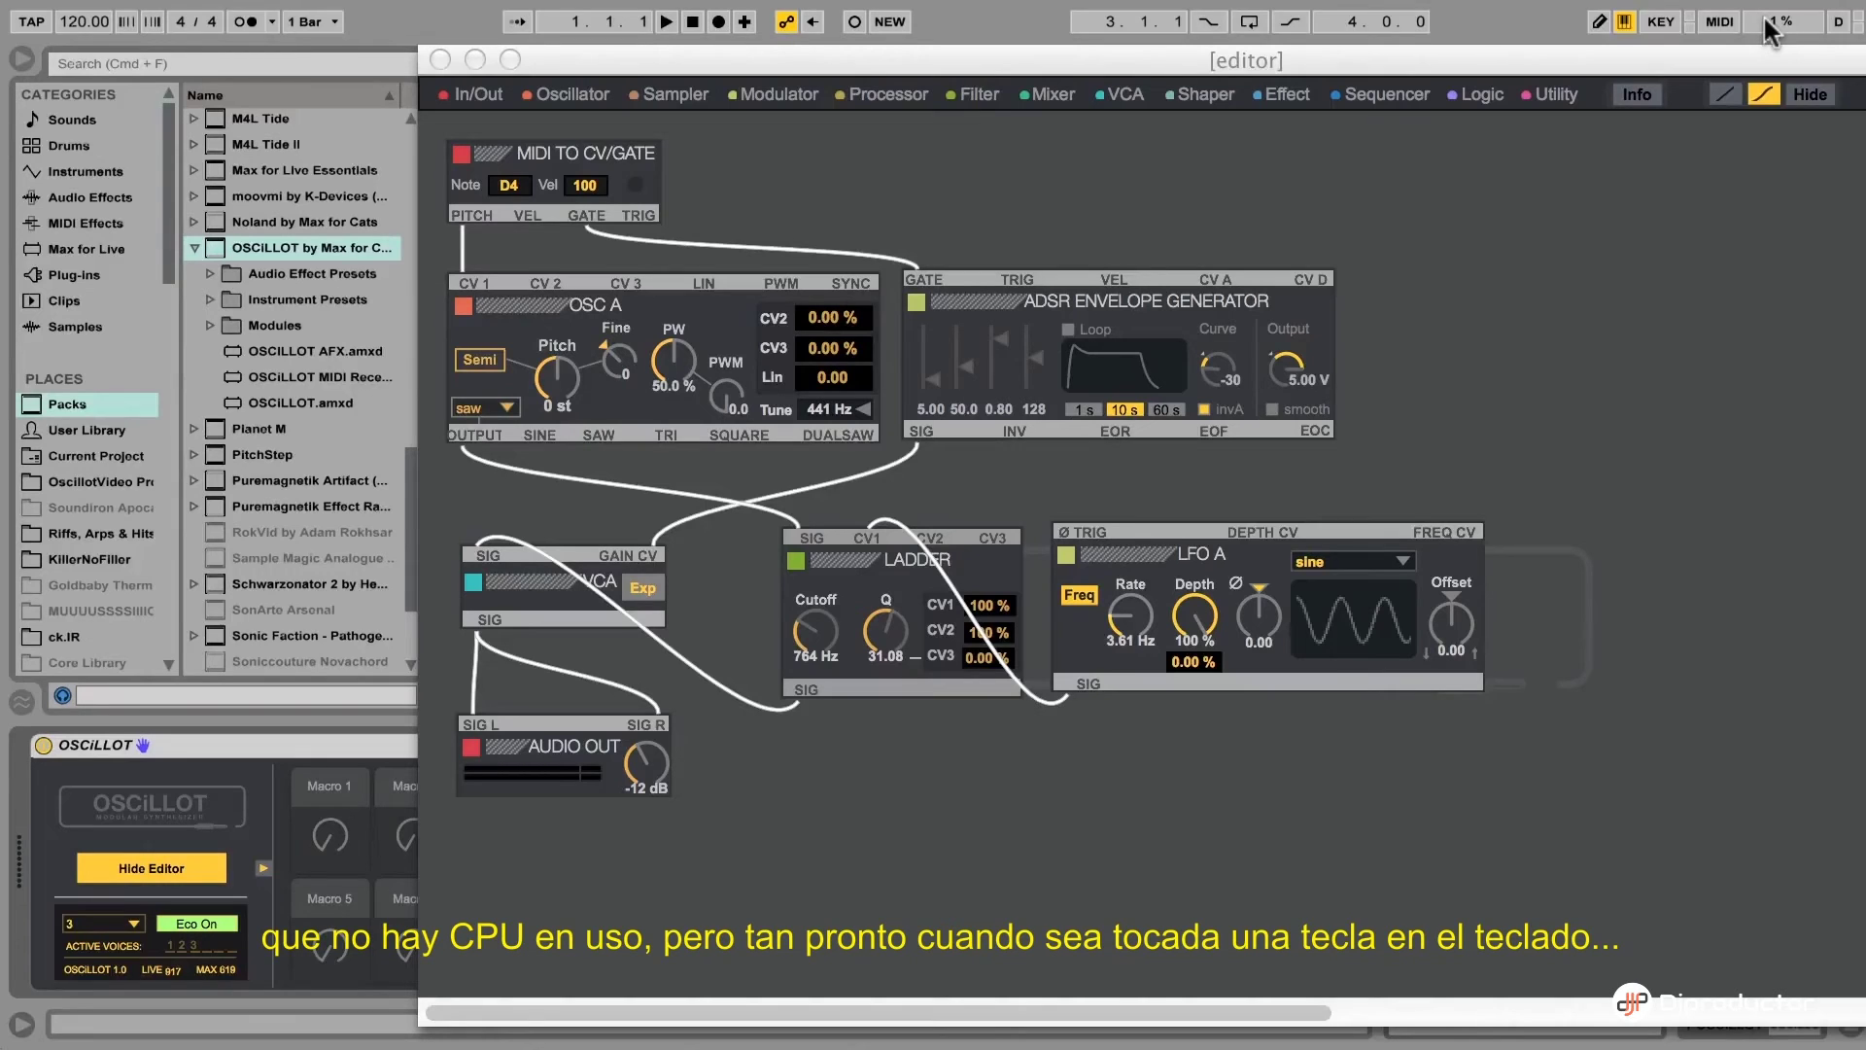
key(s)
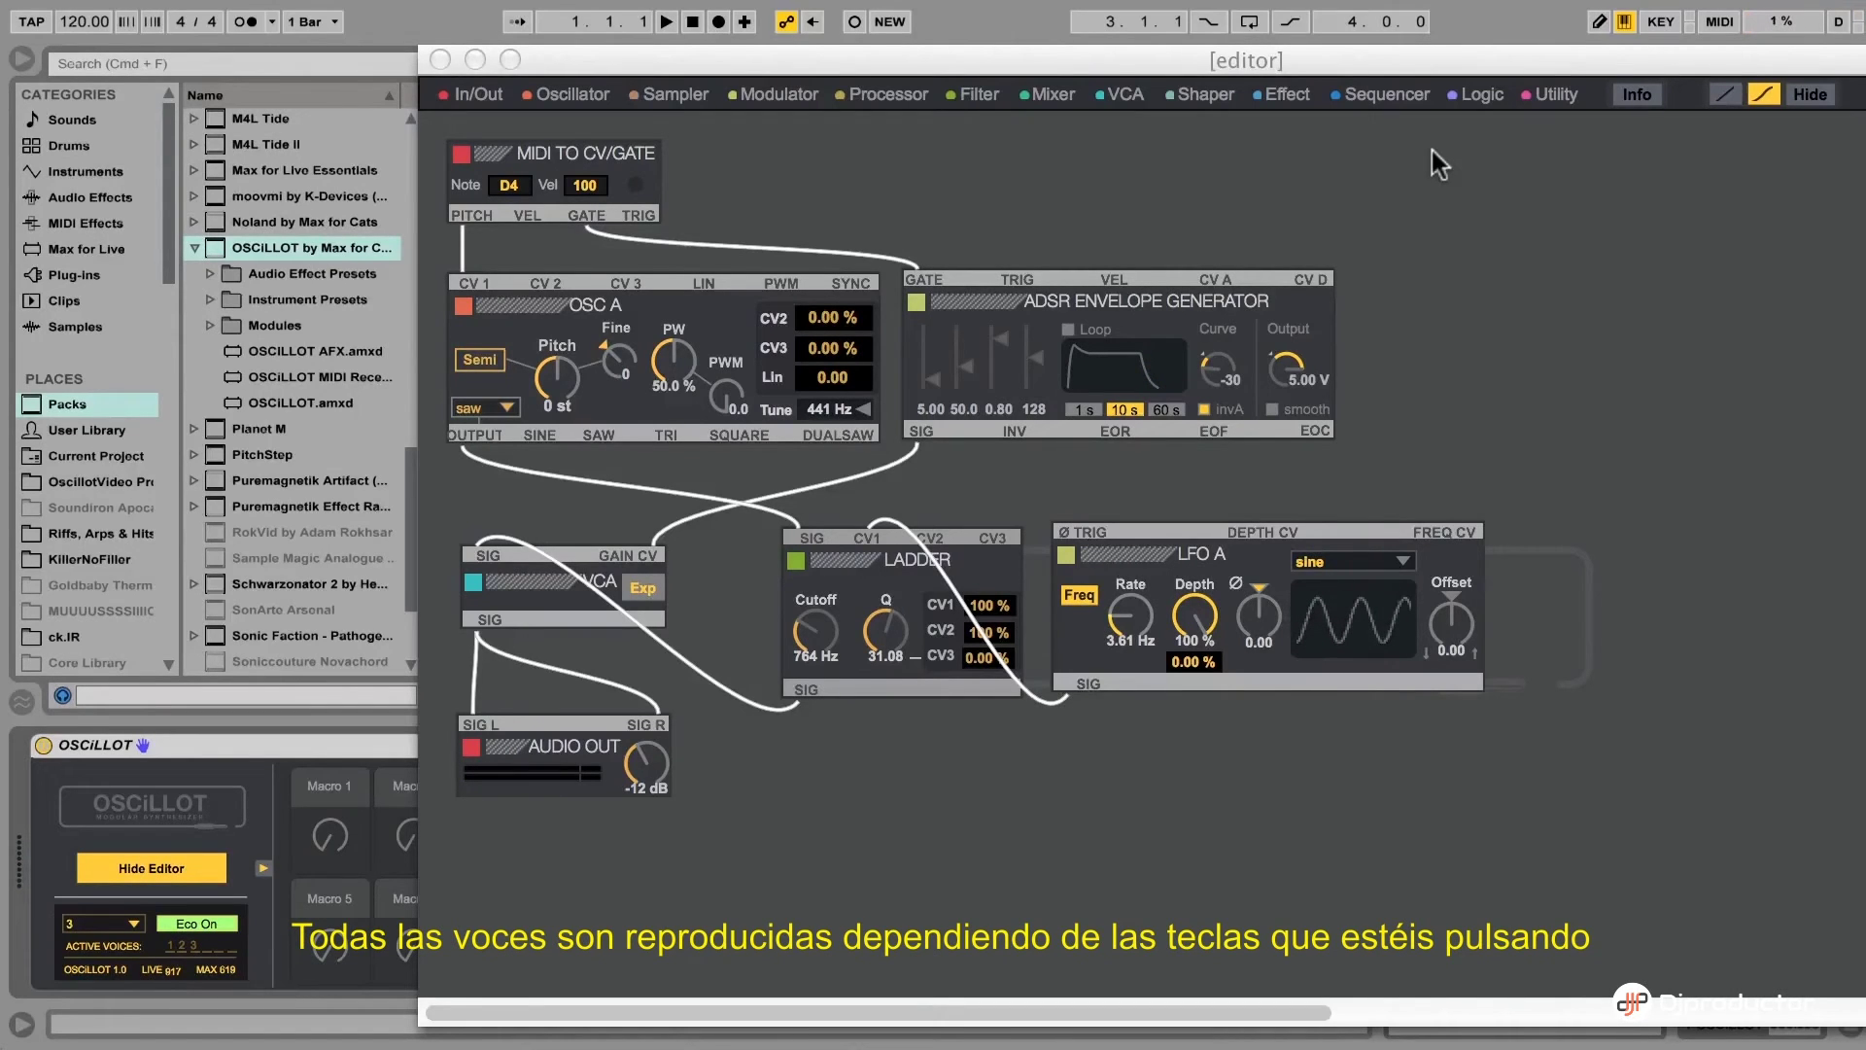
drag(1564, 51, 1525, 62)
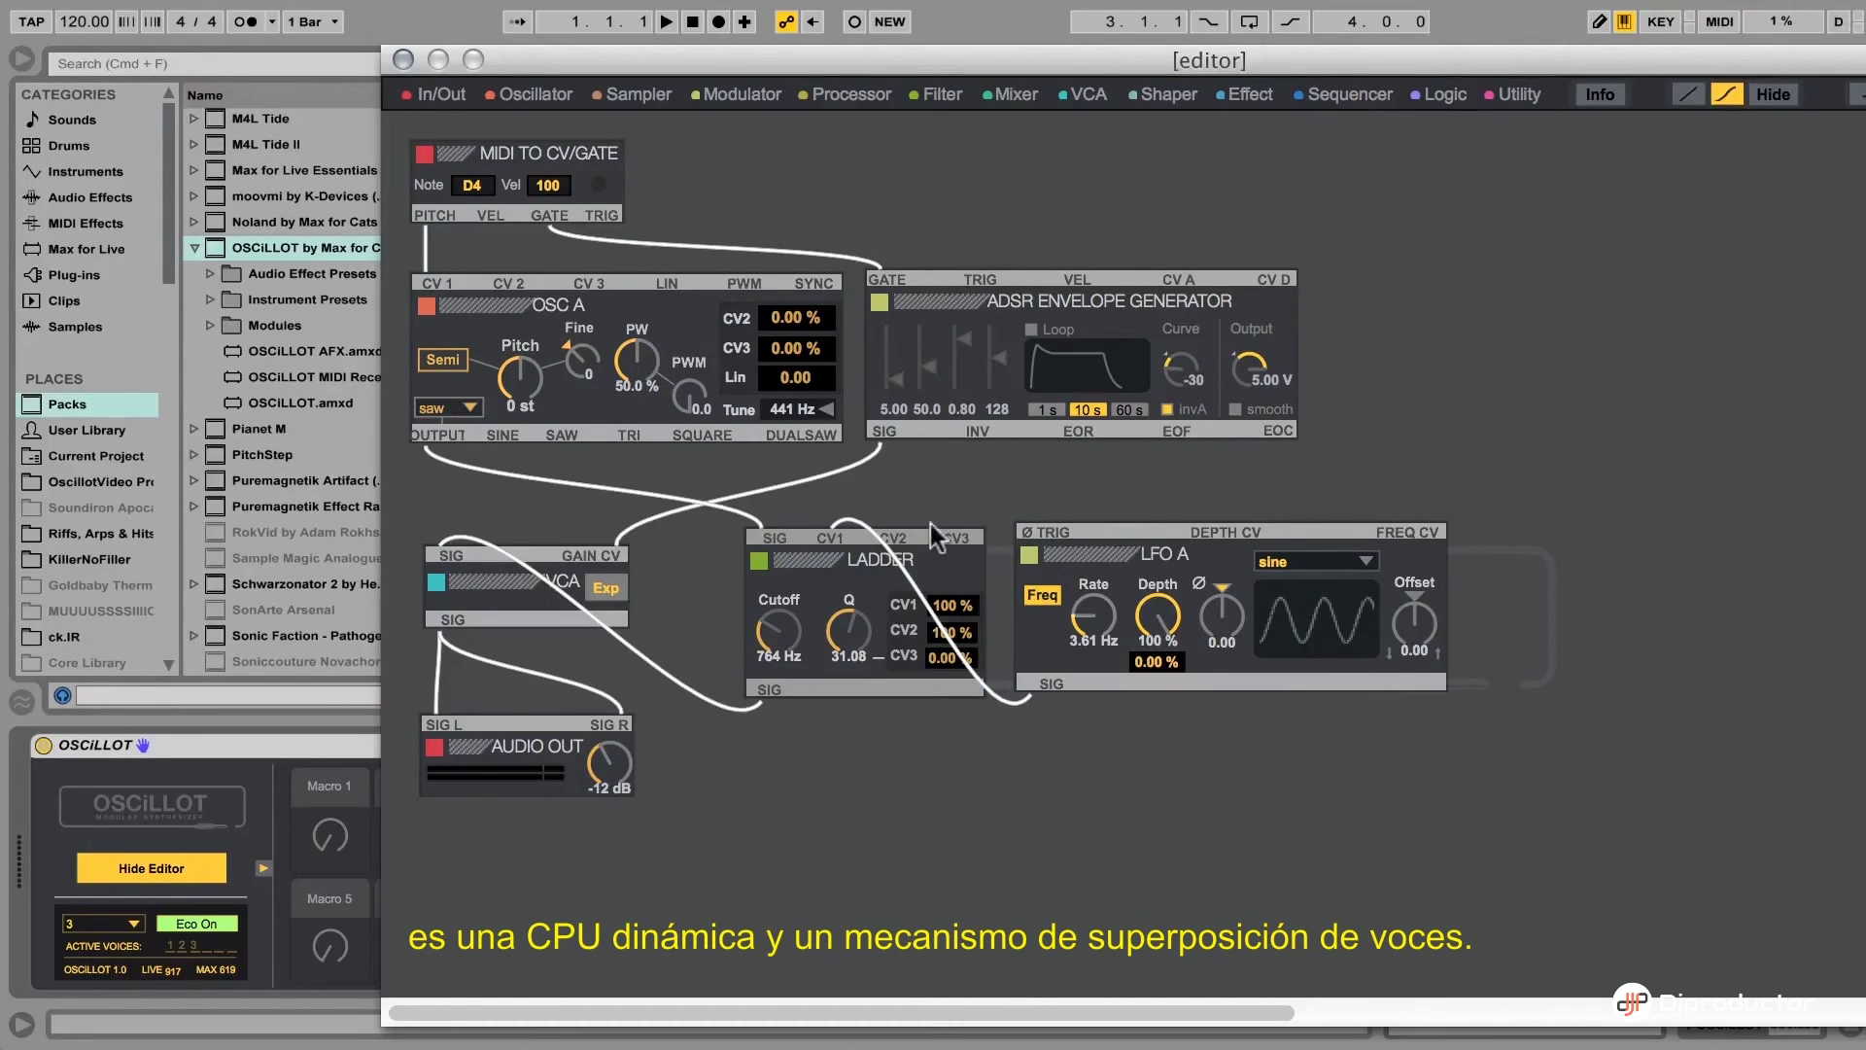
Move the editor window over the browser and reposition the LFO A module beside the Ladder filter
drag(1111, 575, 1094, 510)
drag(628, 68, 399, 51)
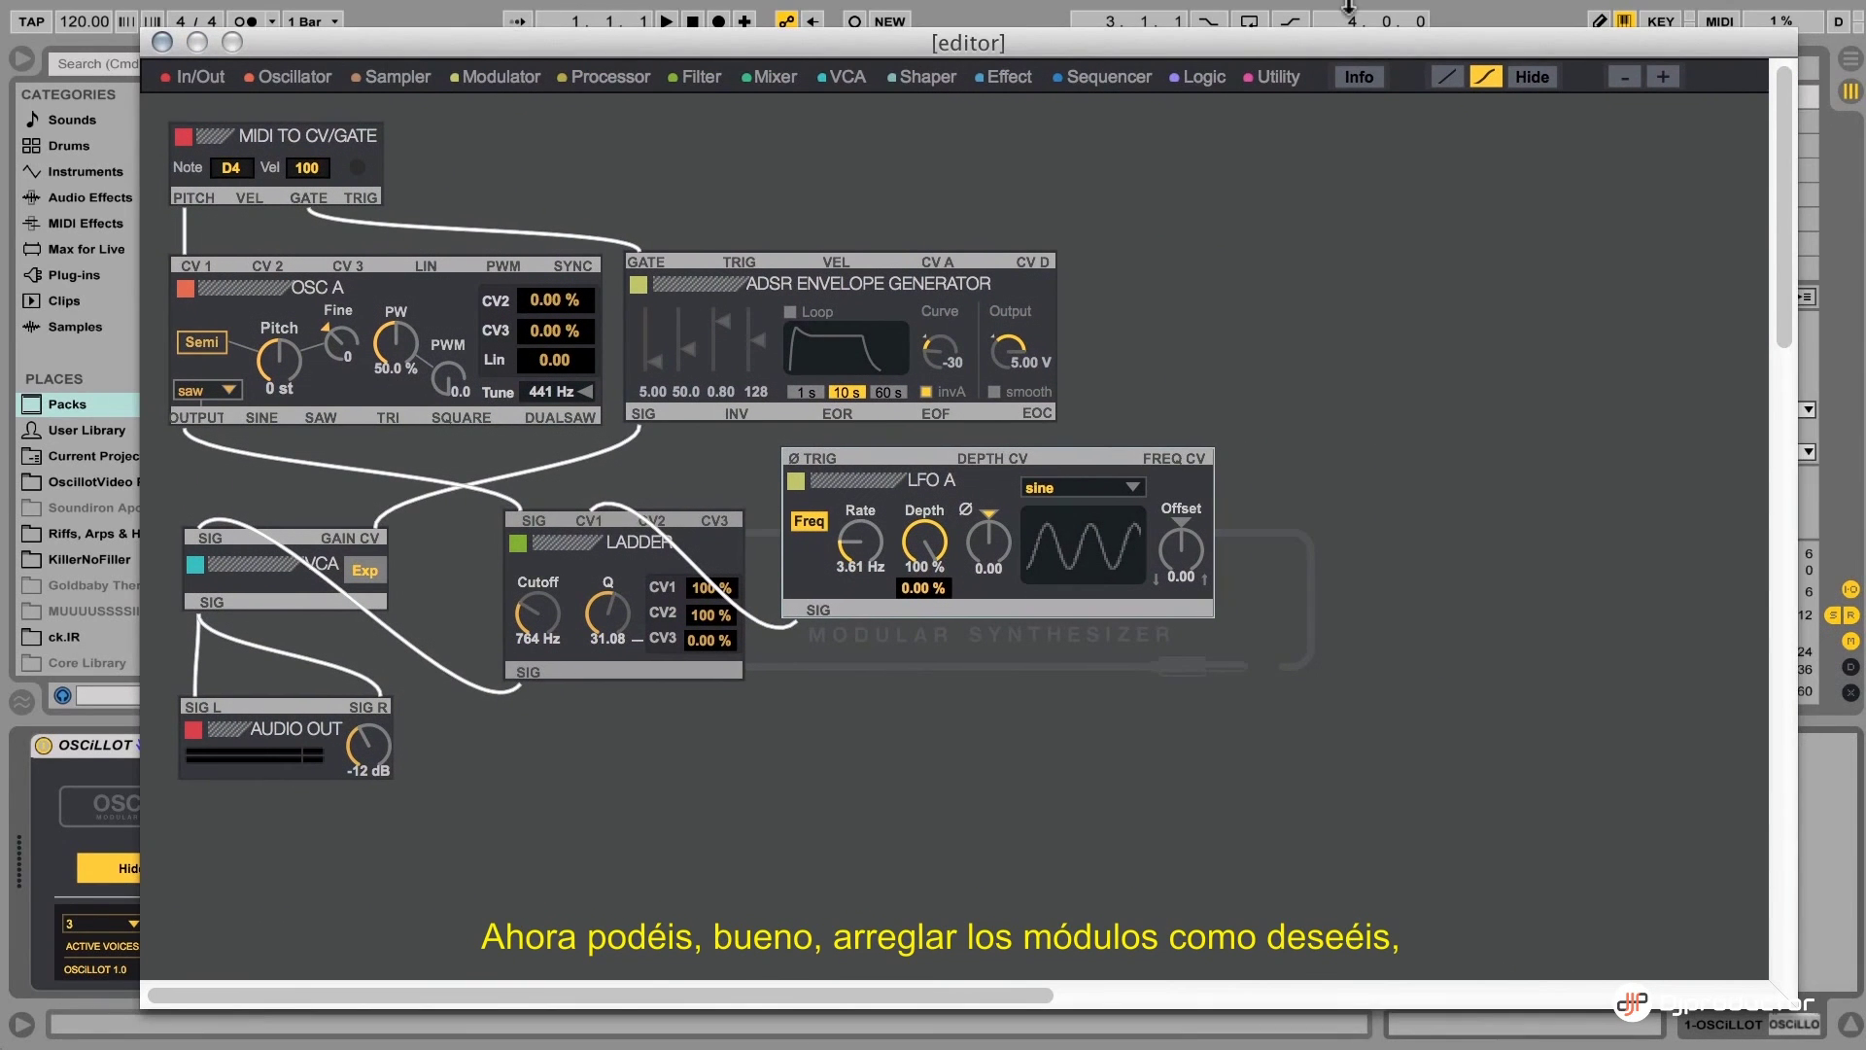
drag(856, 480, 897, 525)
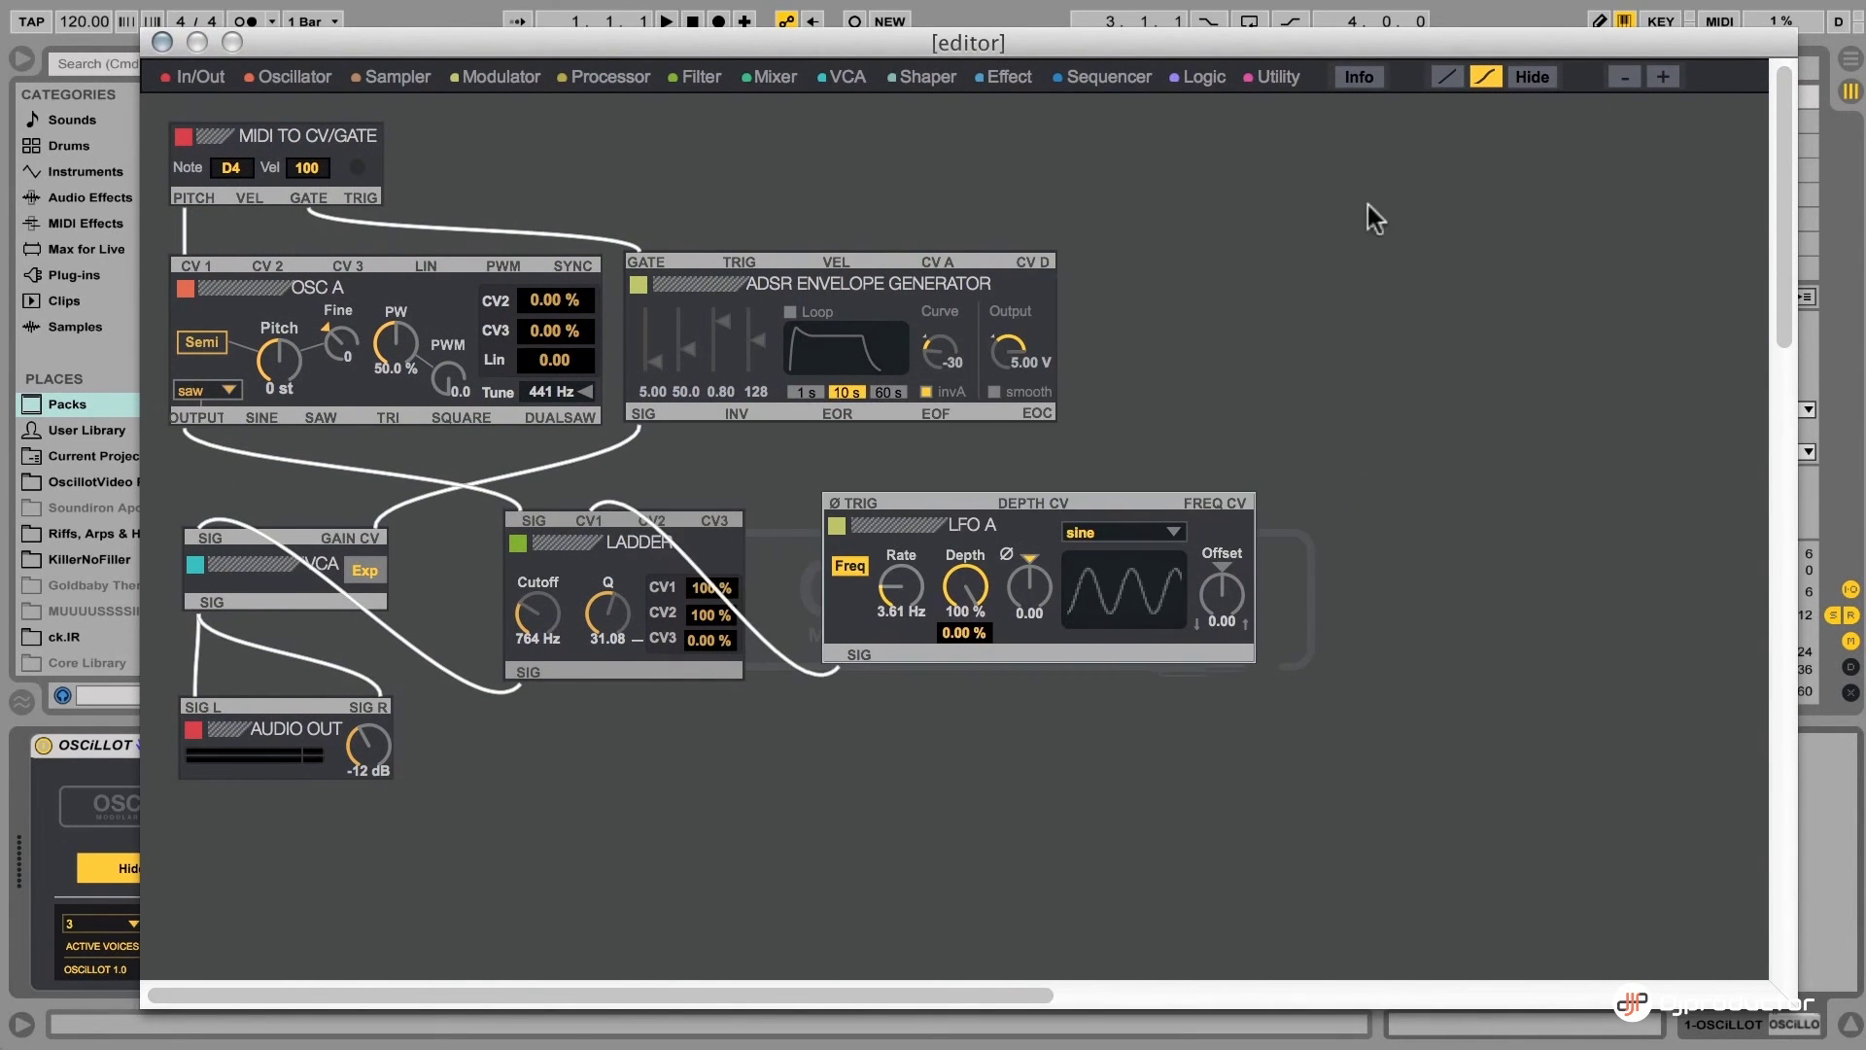
Try straight patch cables, switch back to curved ones and try hiding the cables
click(1448, 76)
click(1485, 76)
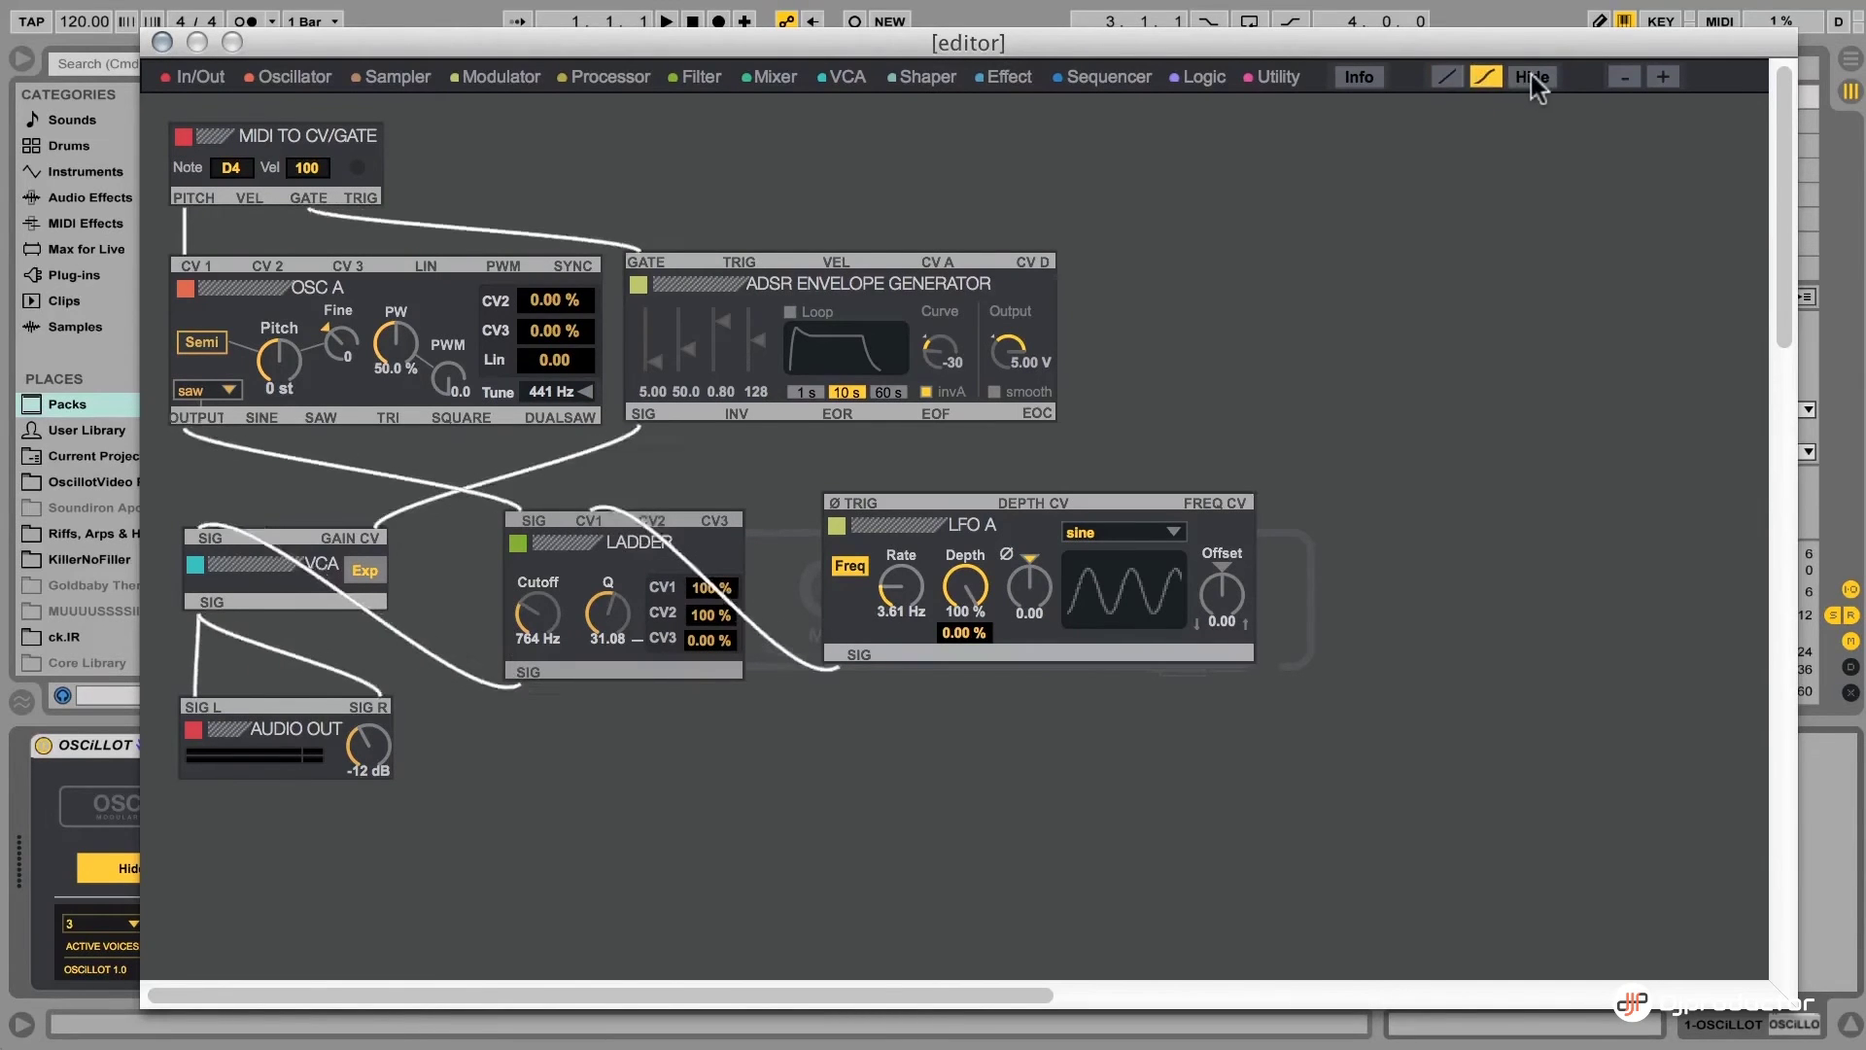
click(1532, 76)
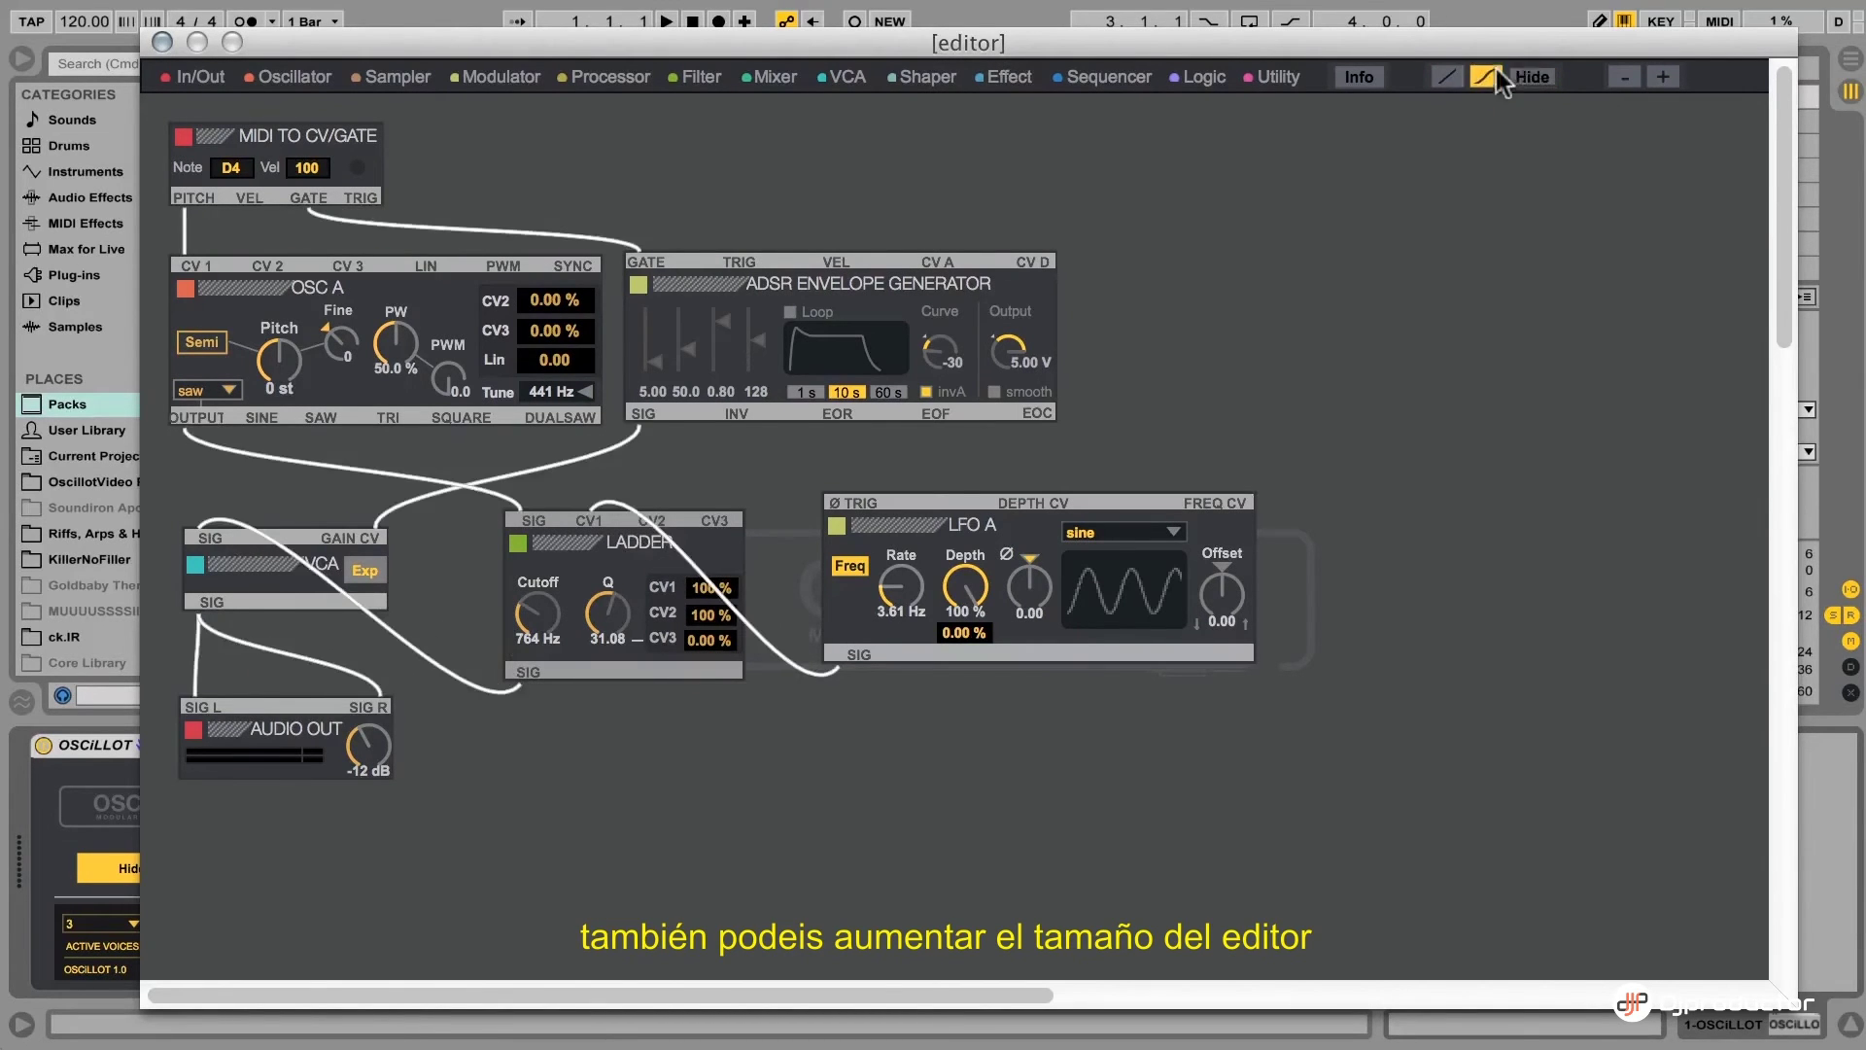
Try a larger editor zoom, scroll across the patch and restore the zoom to 90 %
click(1660, 77)
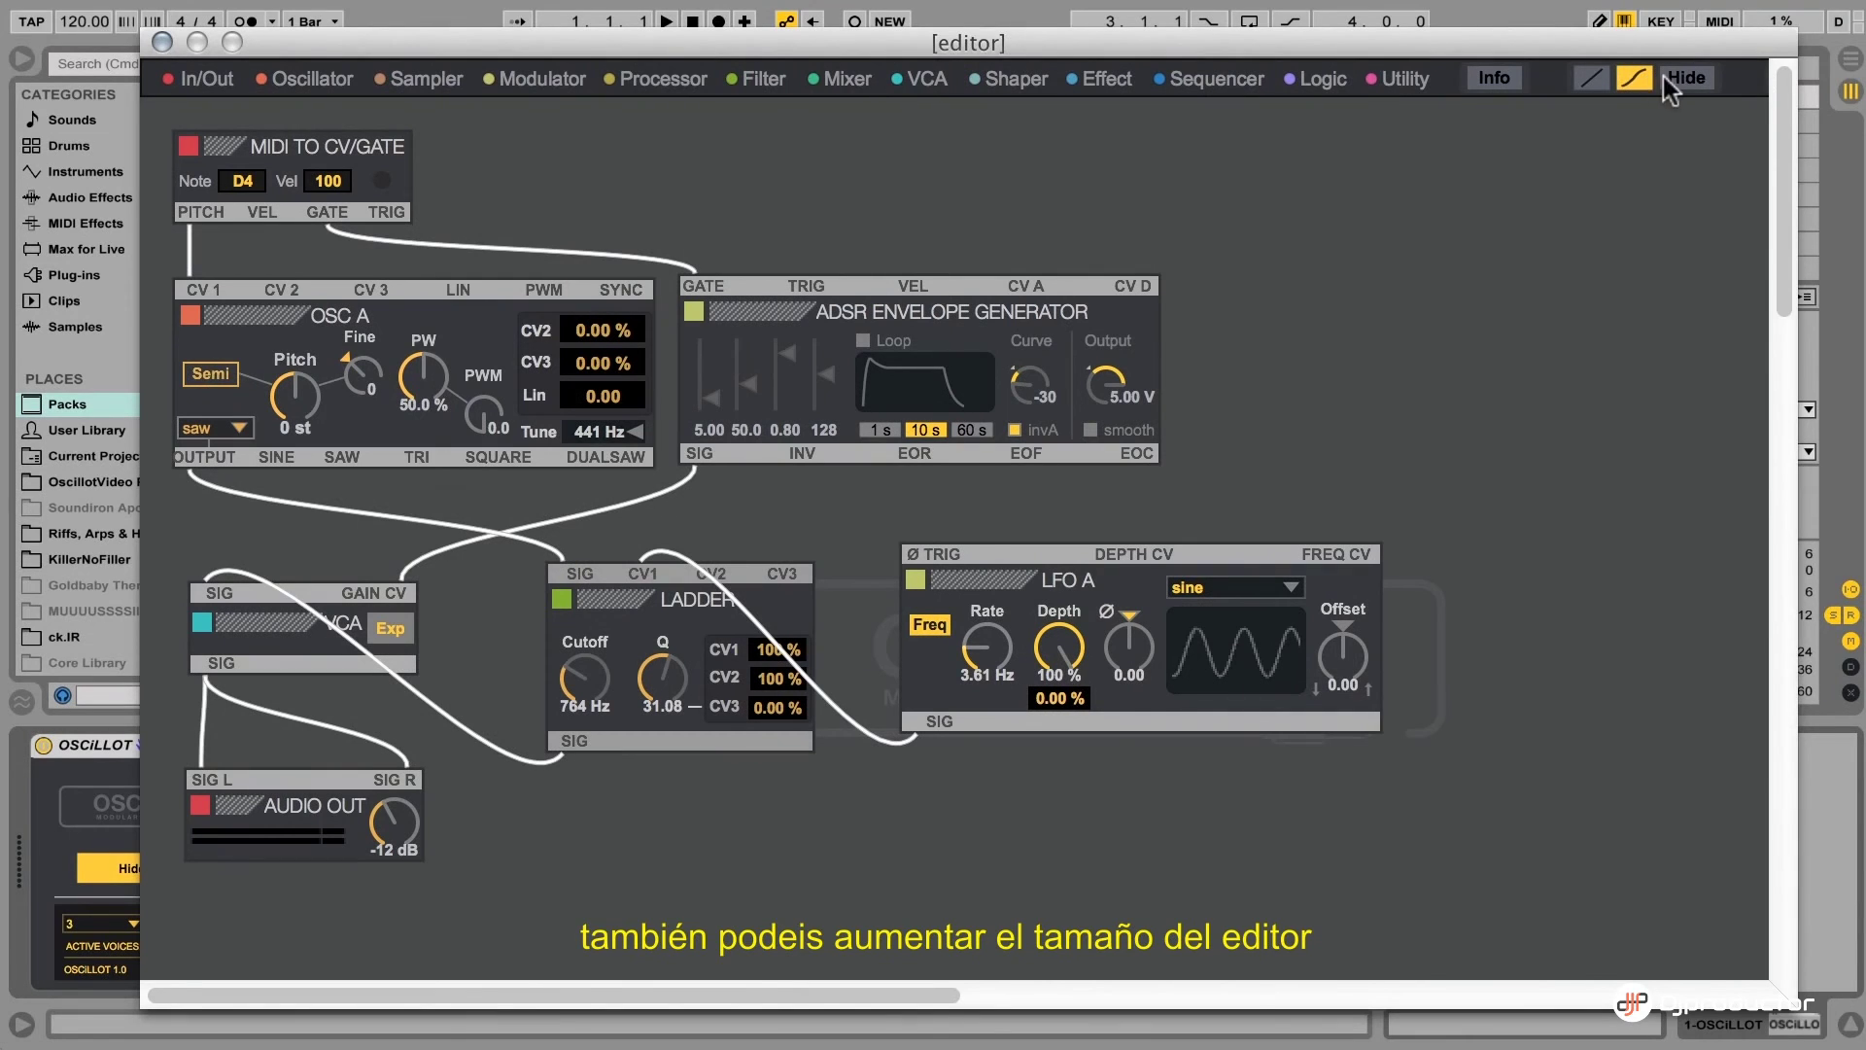
scroll(1021, 894, right, 5)
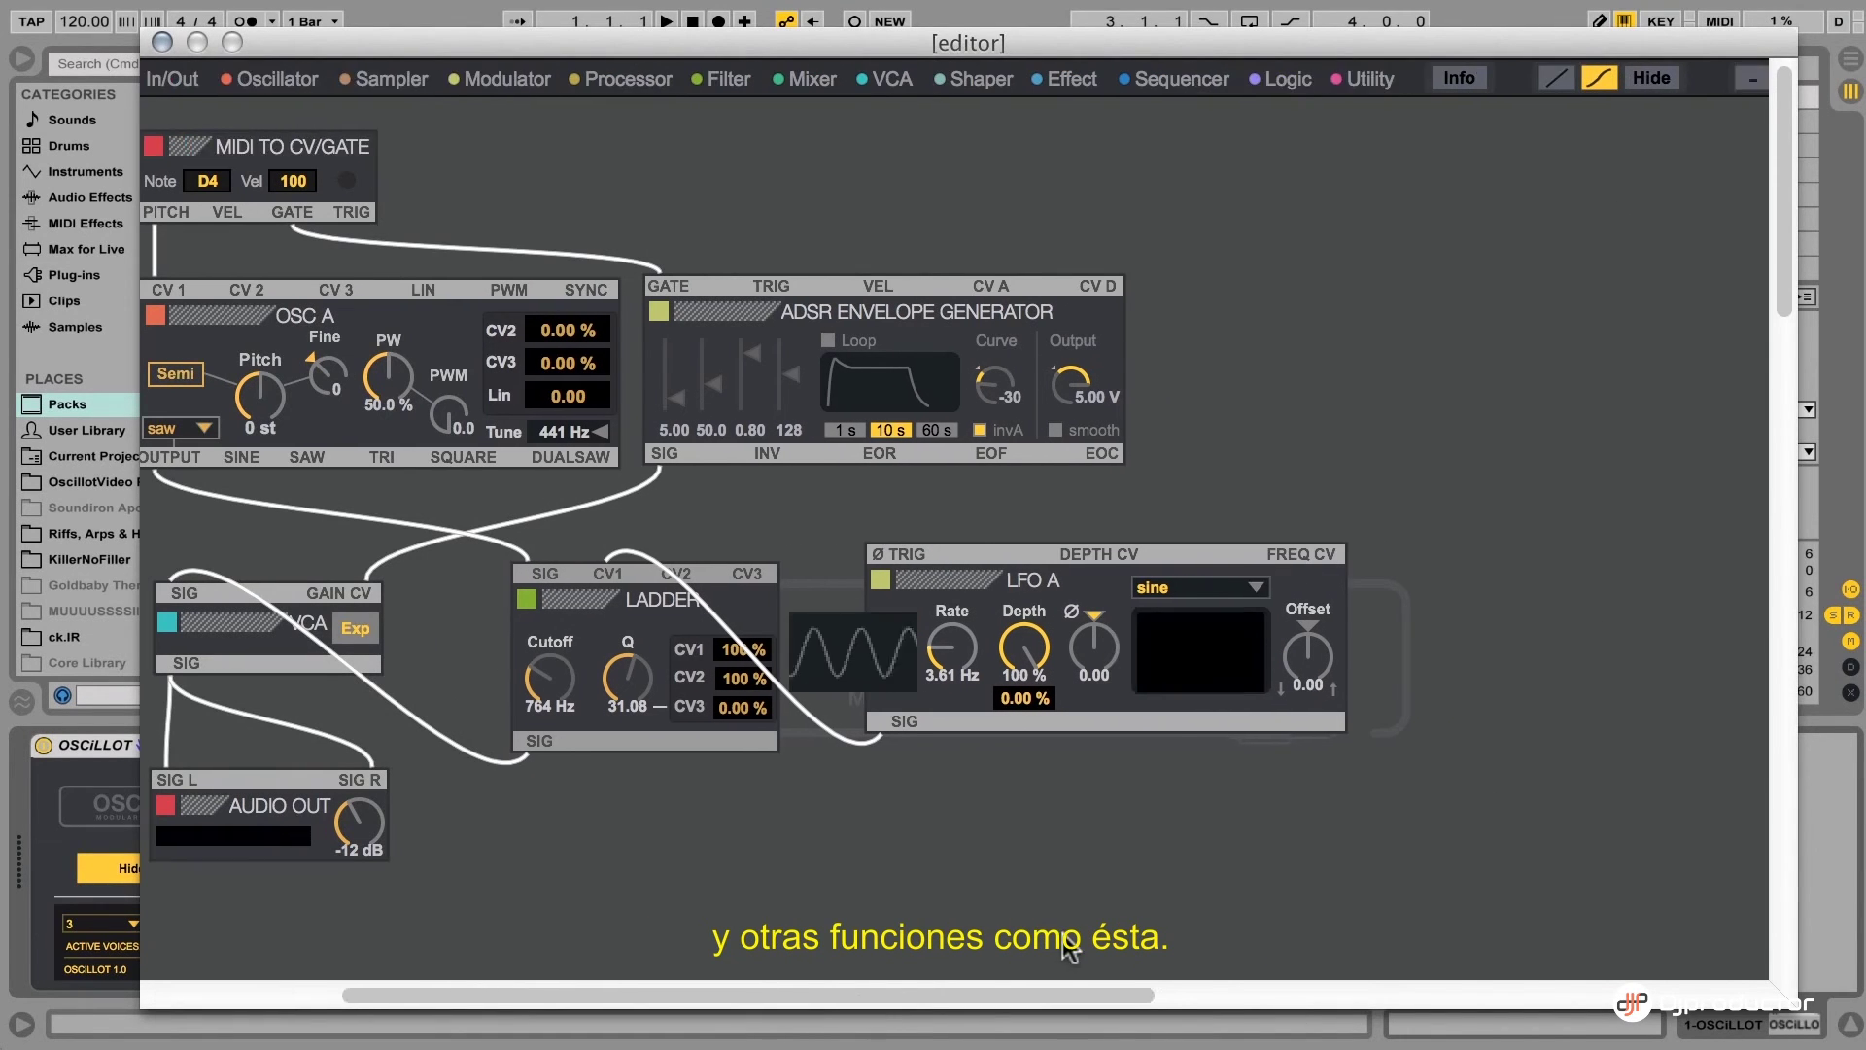
click(1353, 76)
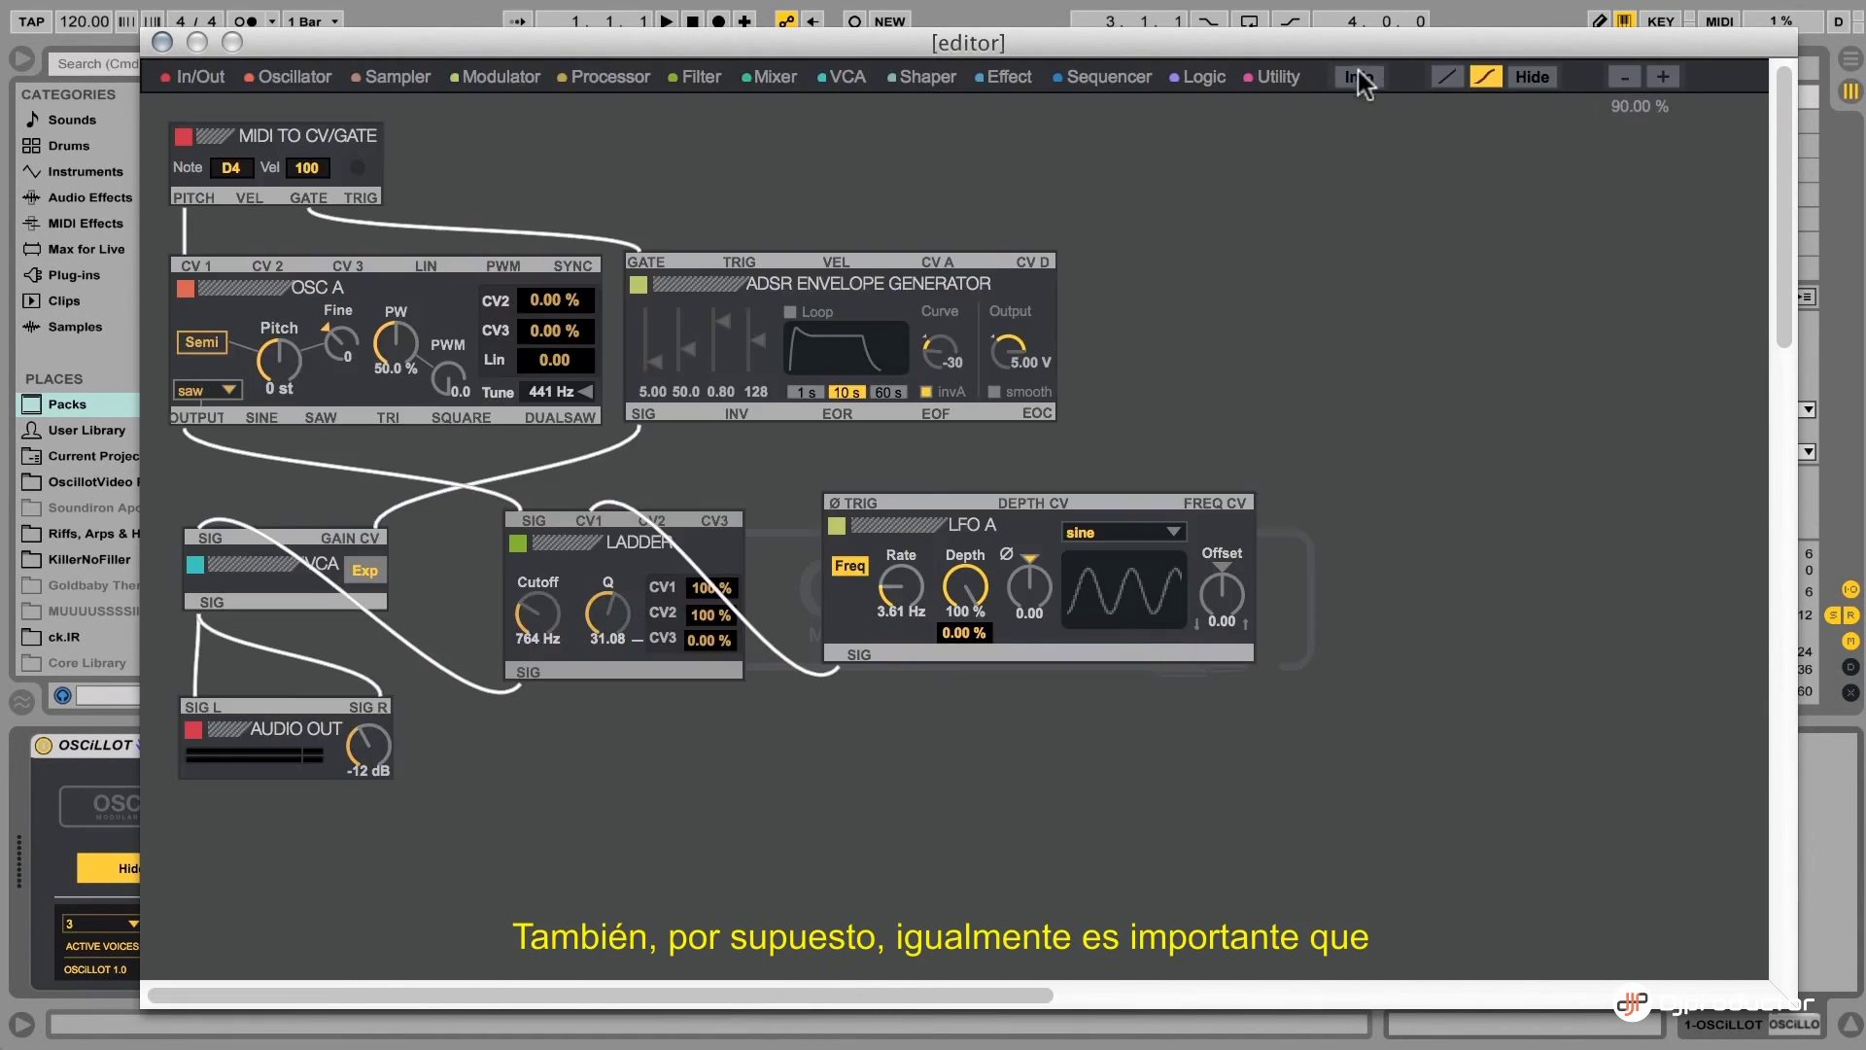
Make the editor window narrower and move it aside to expose the OSCiLLOT device and its macros
drag(1791, 994, 1611, 1001)
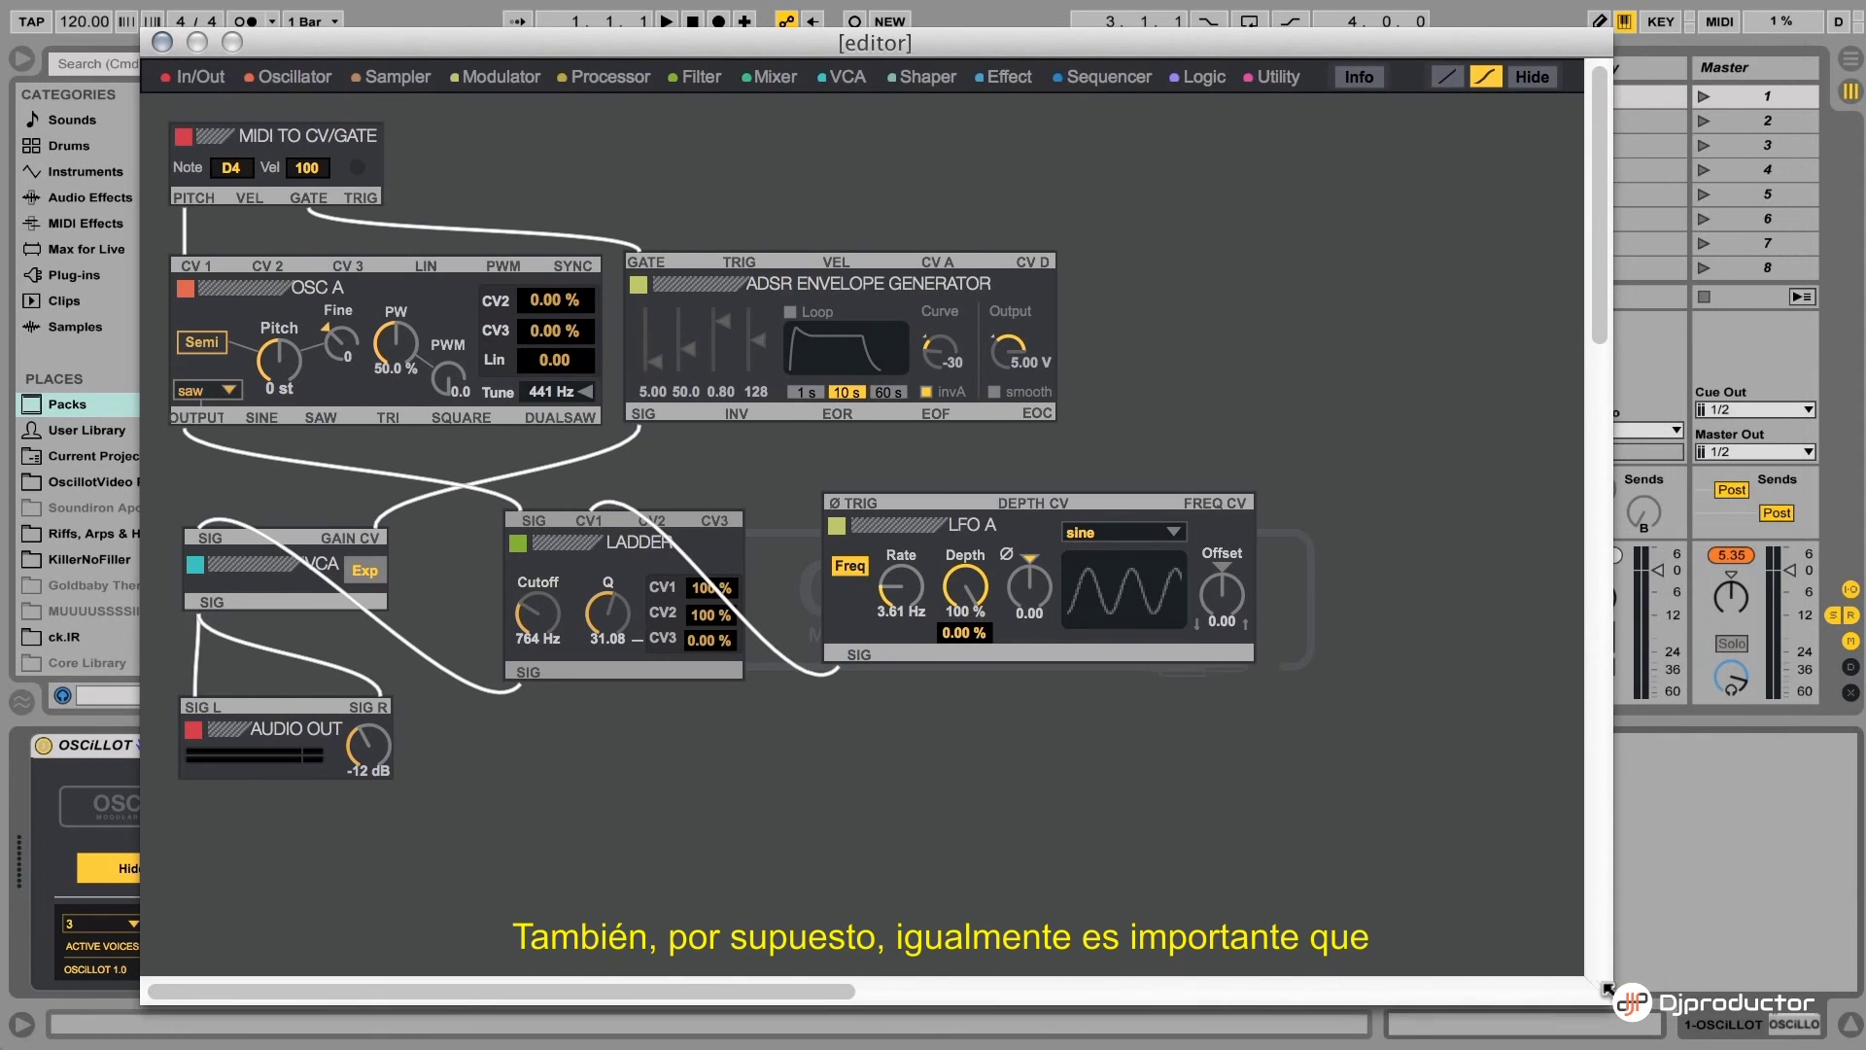
drag(508, 47, 1080, 63)
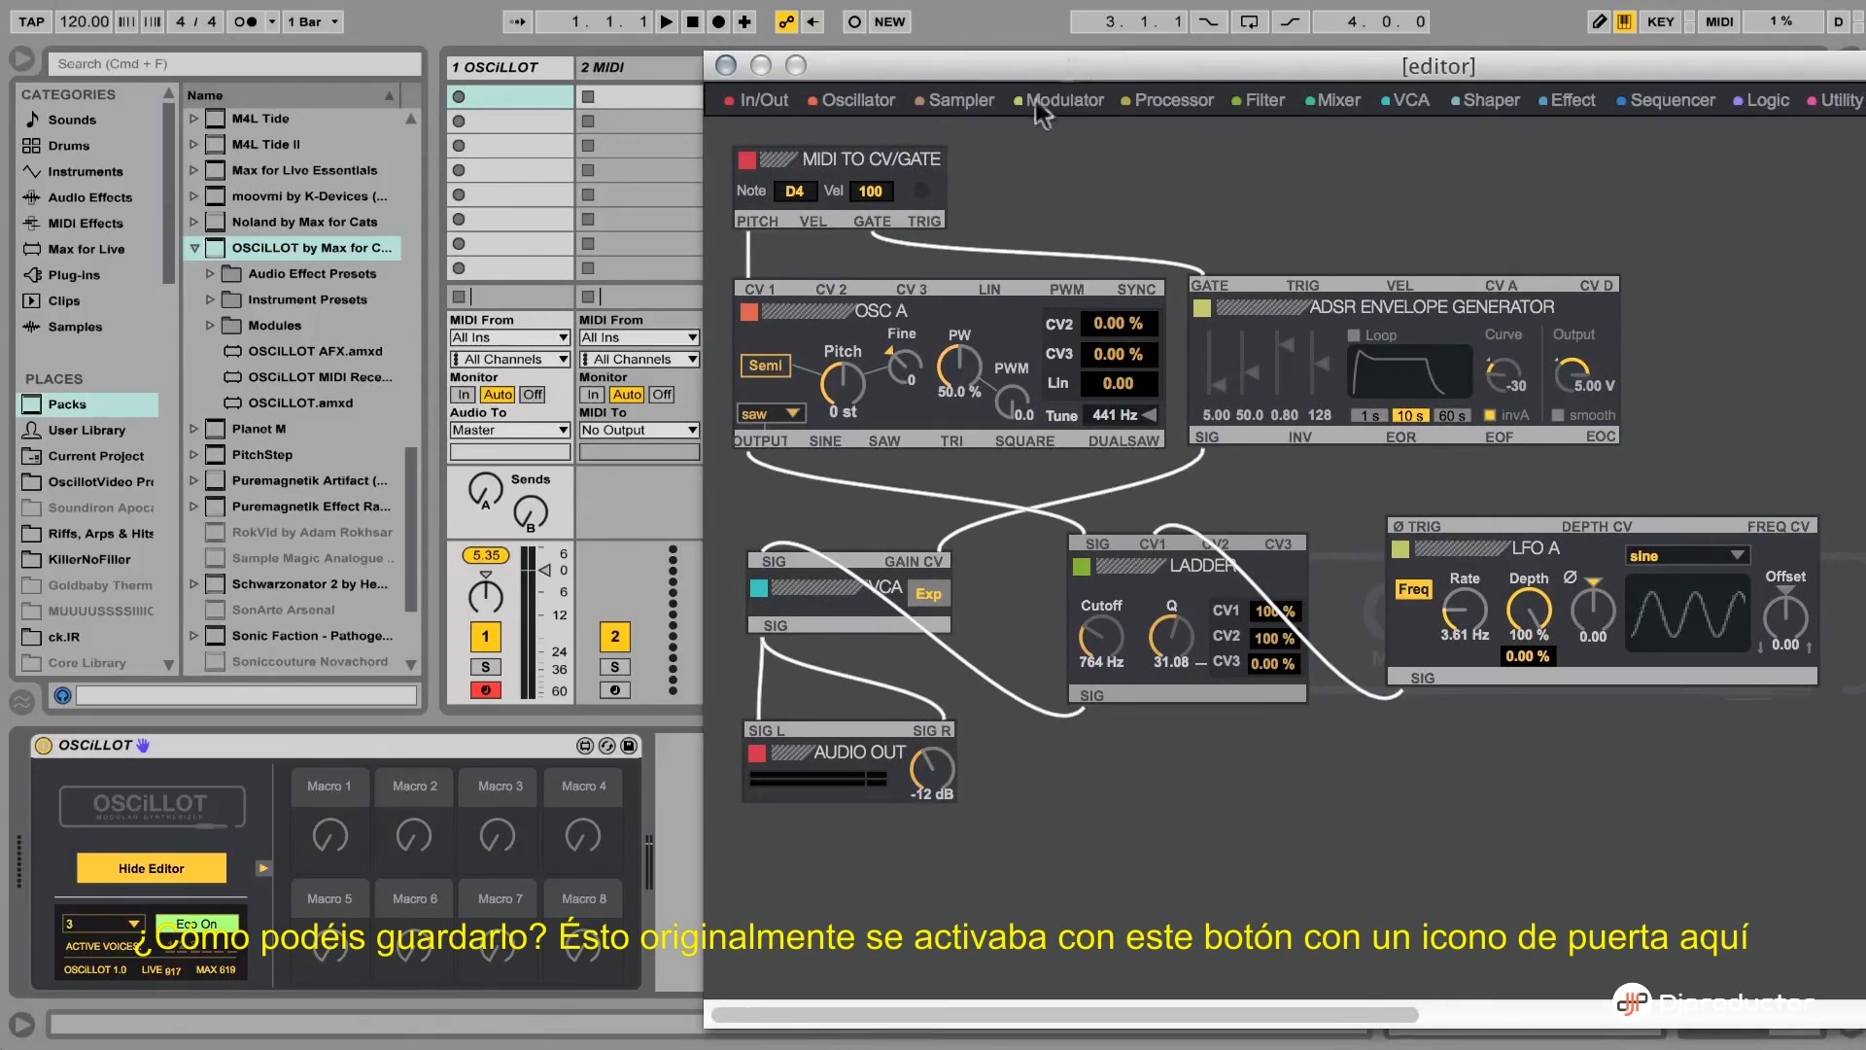
Save the OSCiLLOT device as a User Library preset named First Patch
click(358, 756)
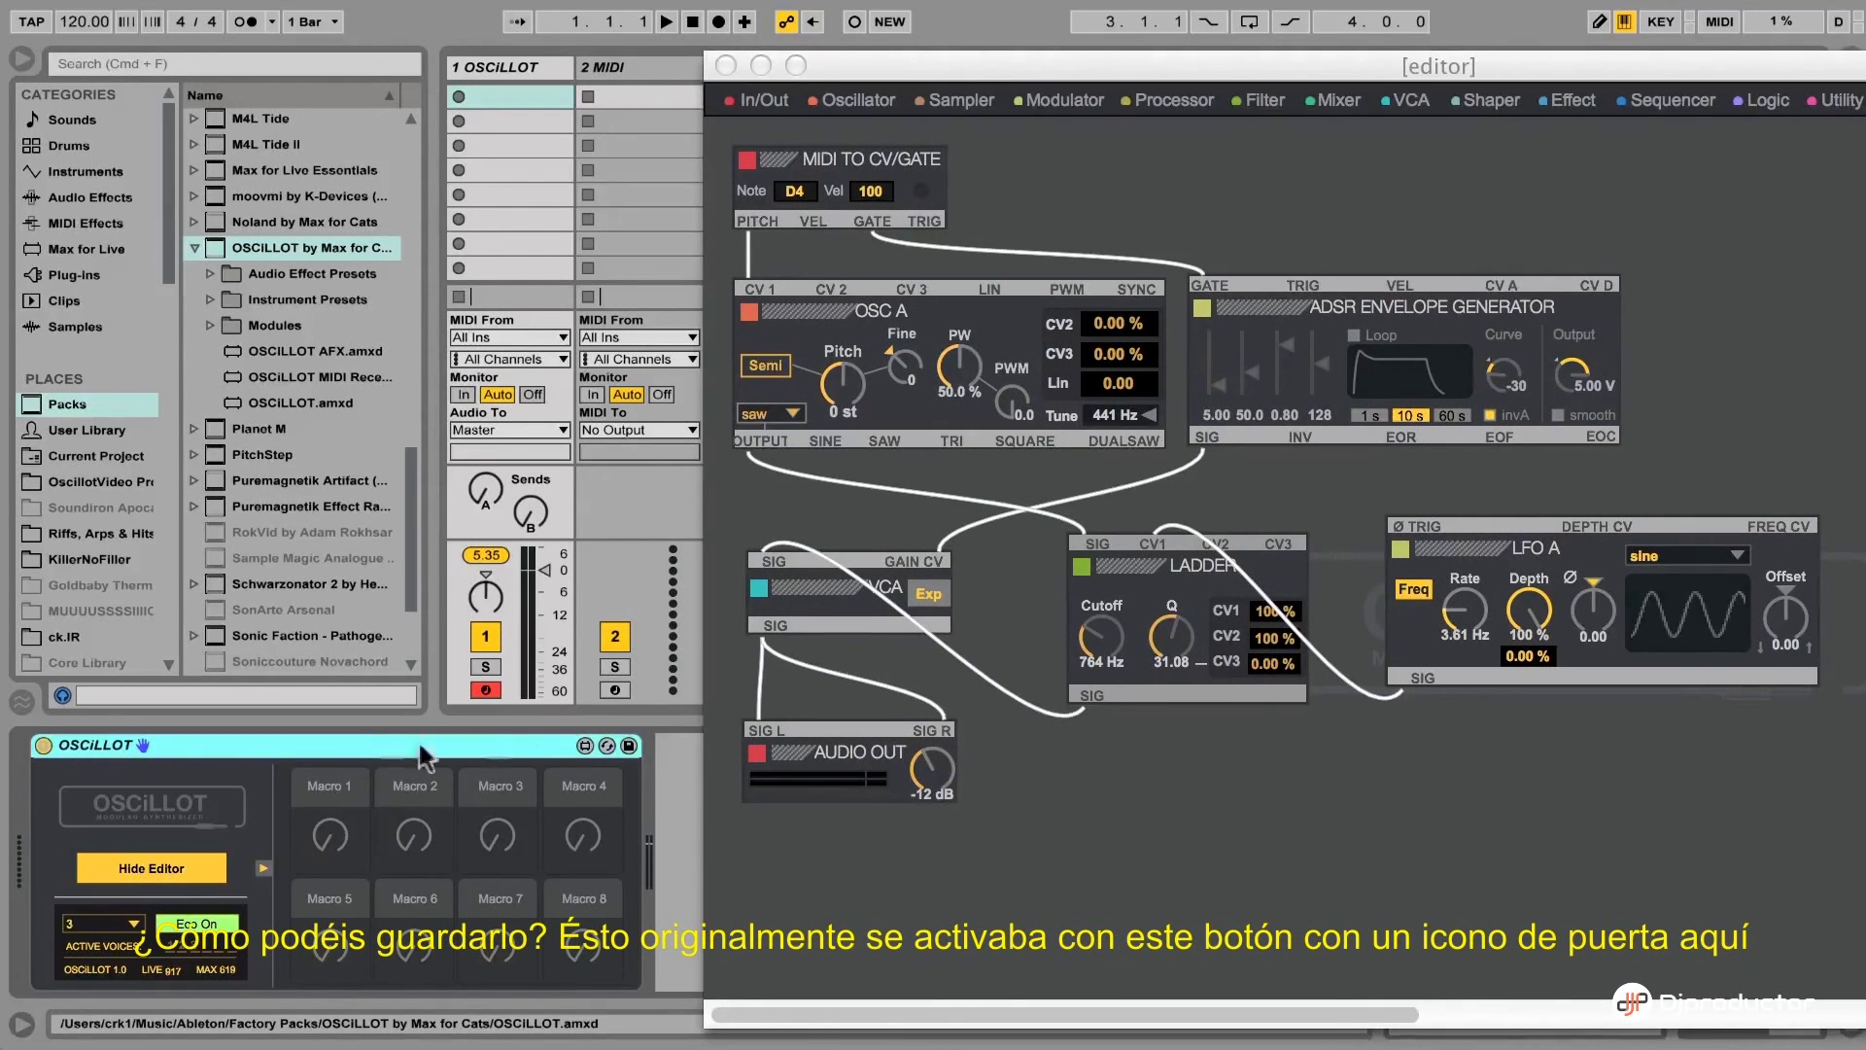
click(628, 747)
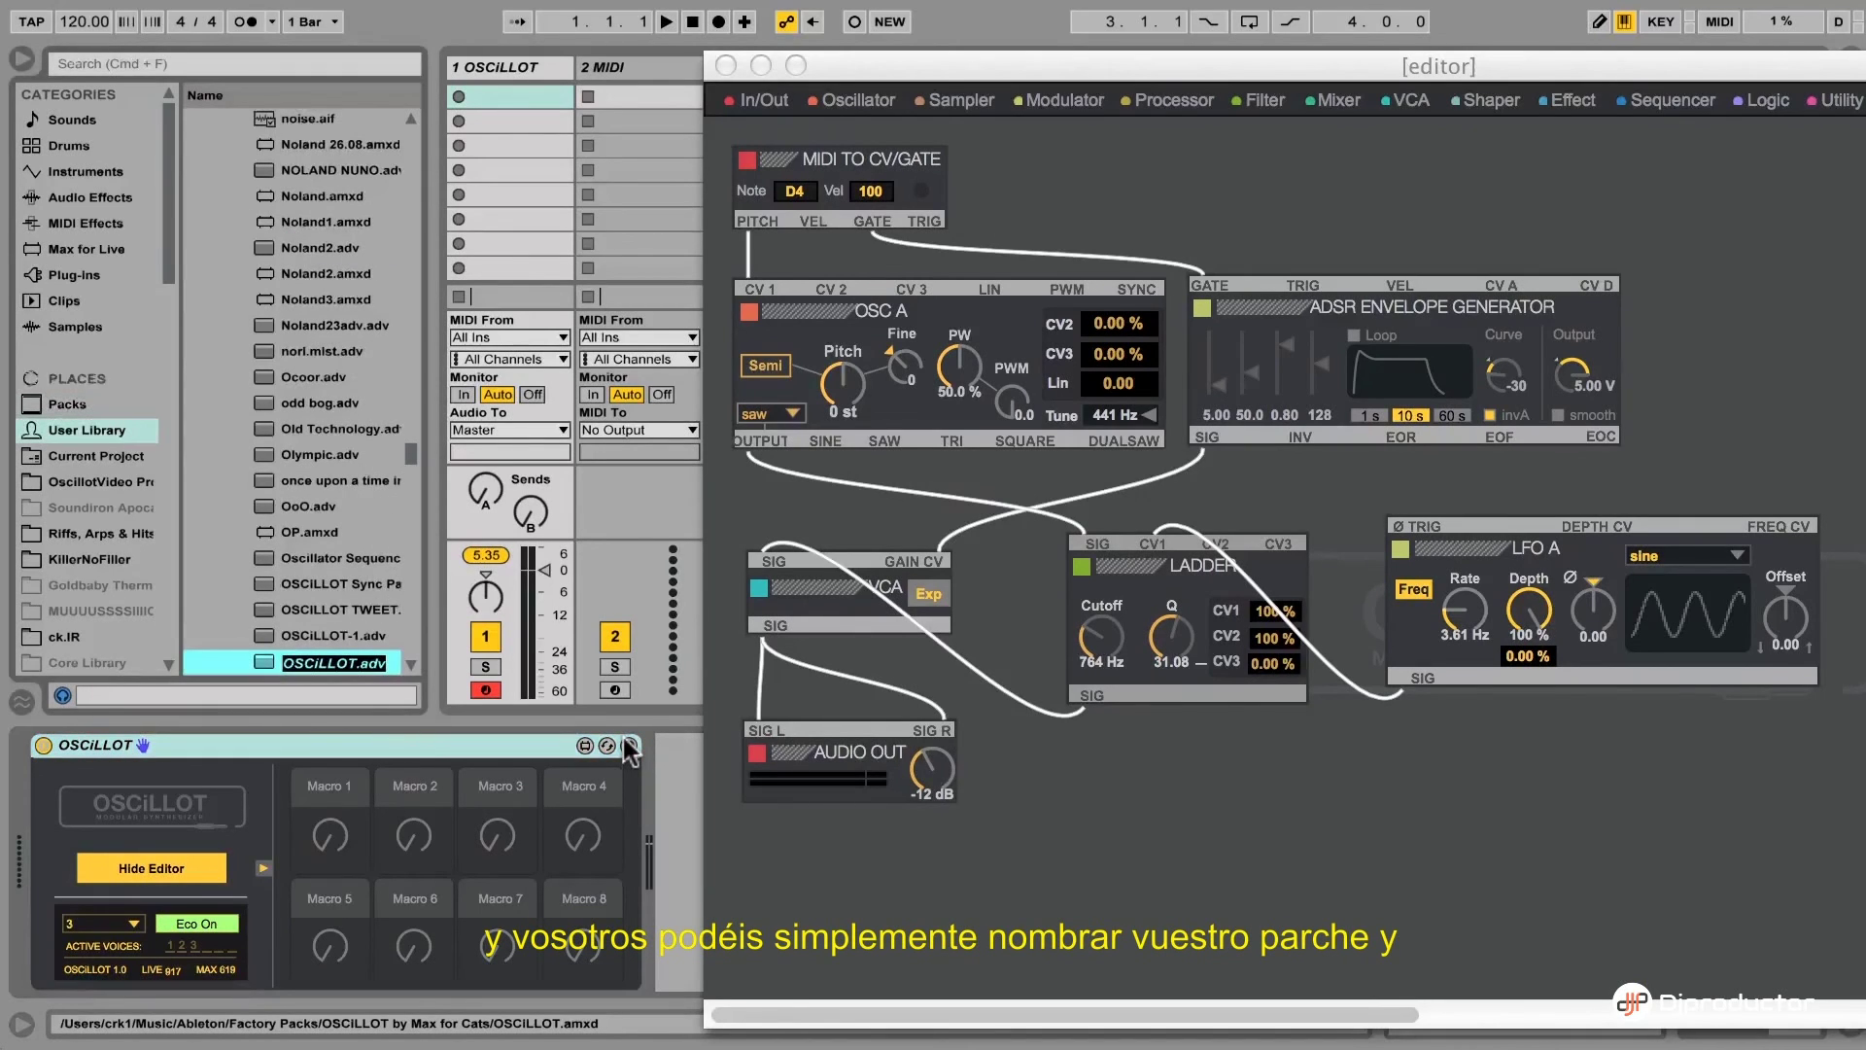
text(First Patch)
key(Return)
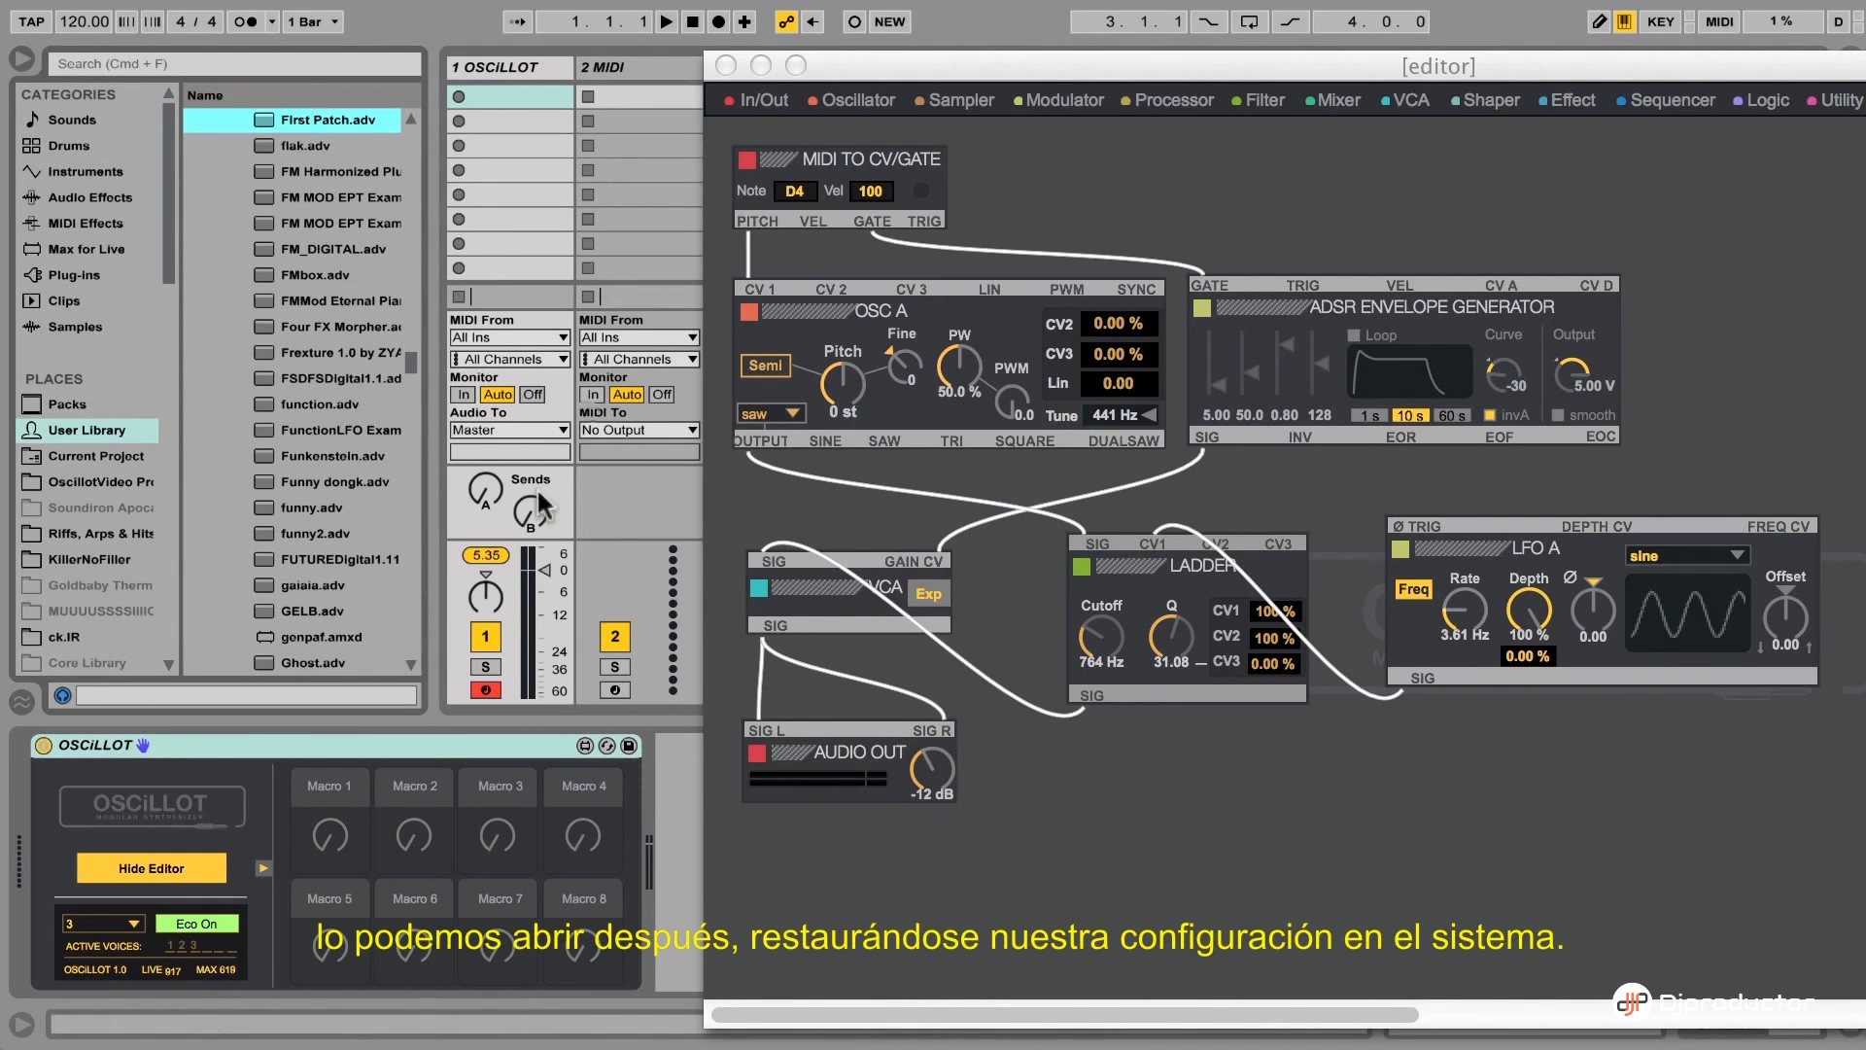
Reposition the editor window to expose the device's macro knobs and look over Macros 1 to 3
drag(889, 60, 496, 60)
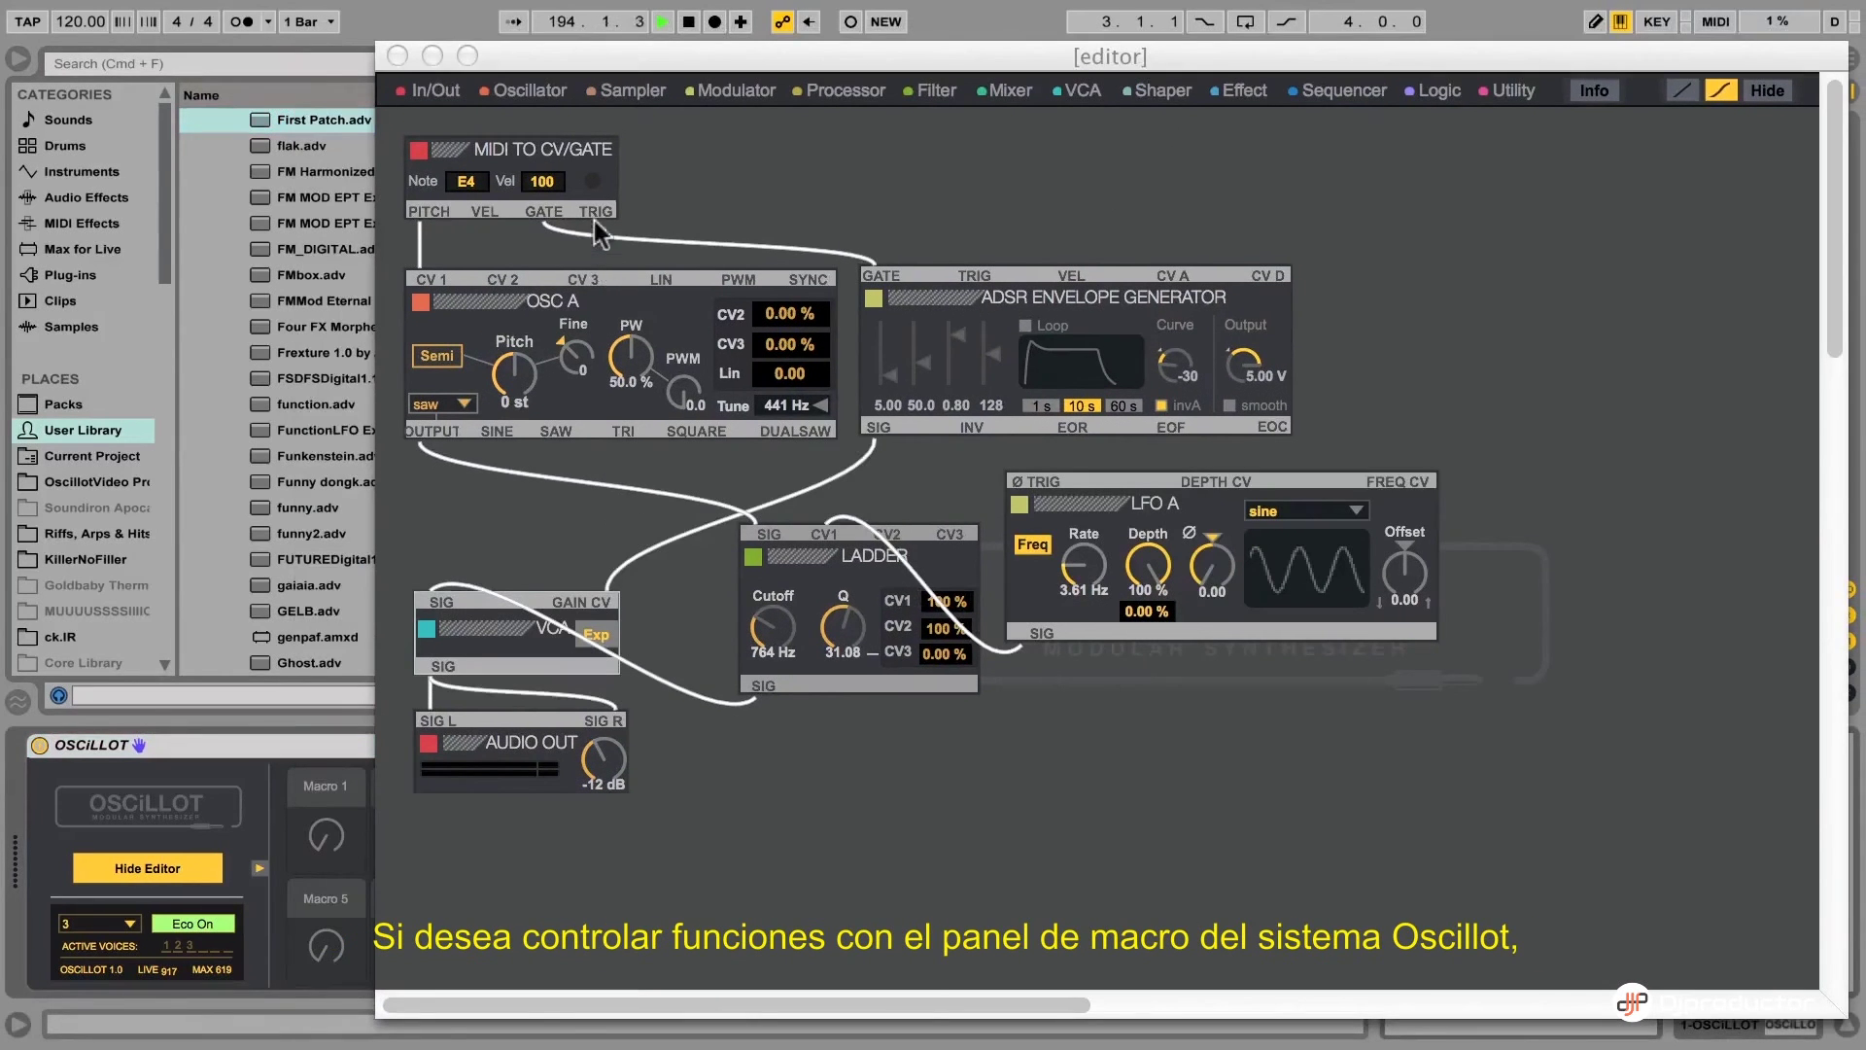
click(314, 832)
drag(608, 58, 852, 60)
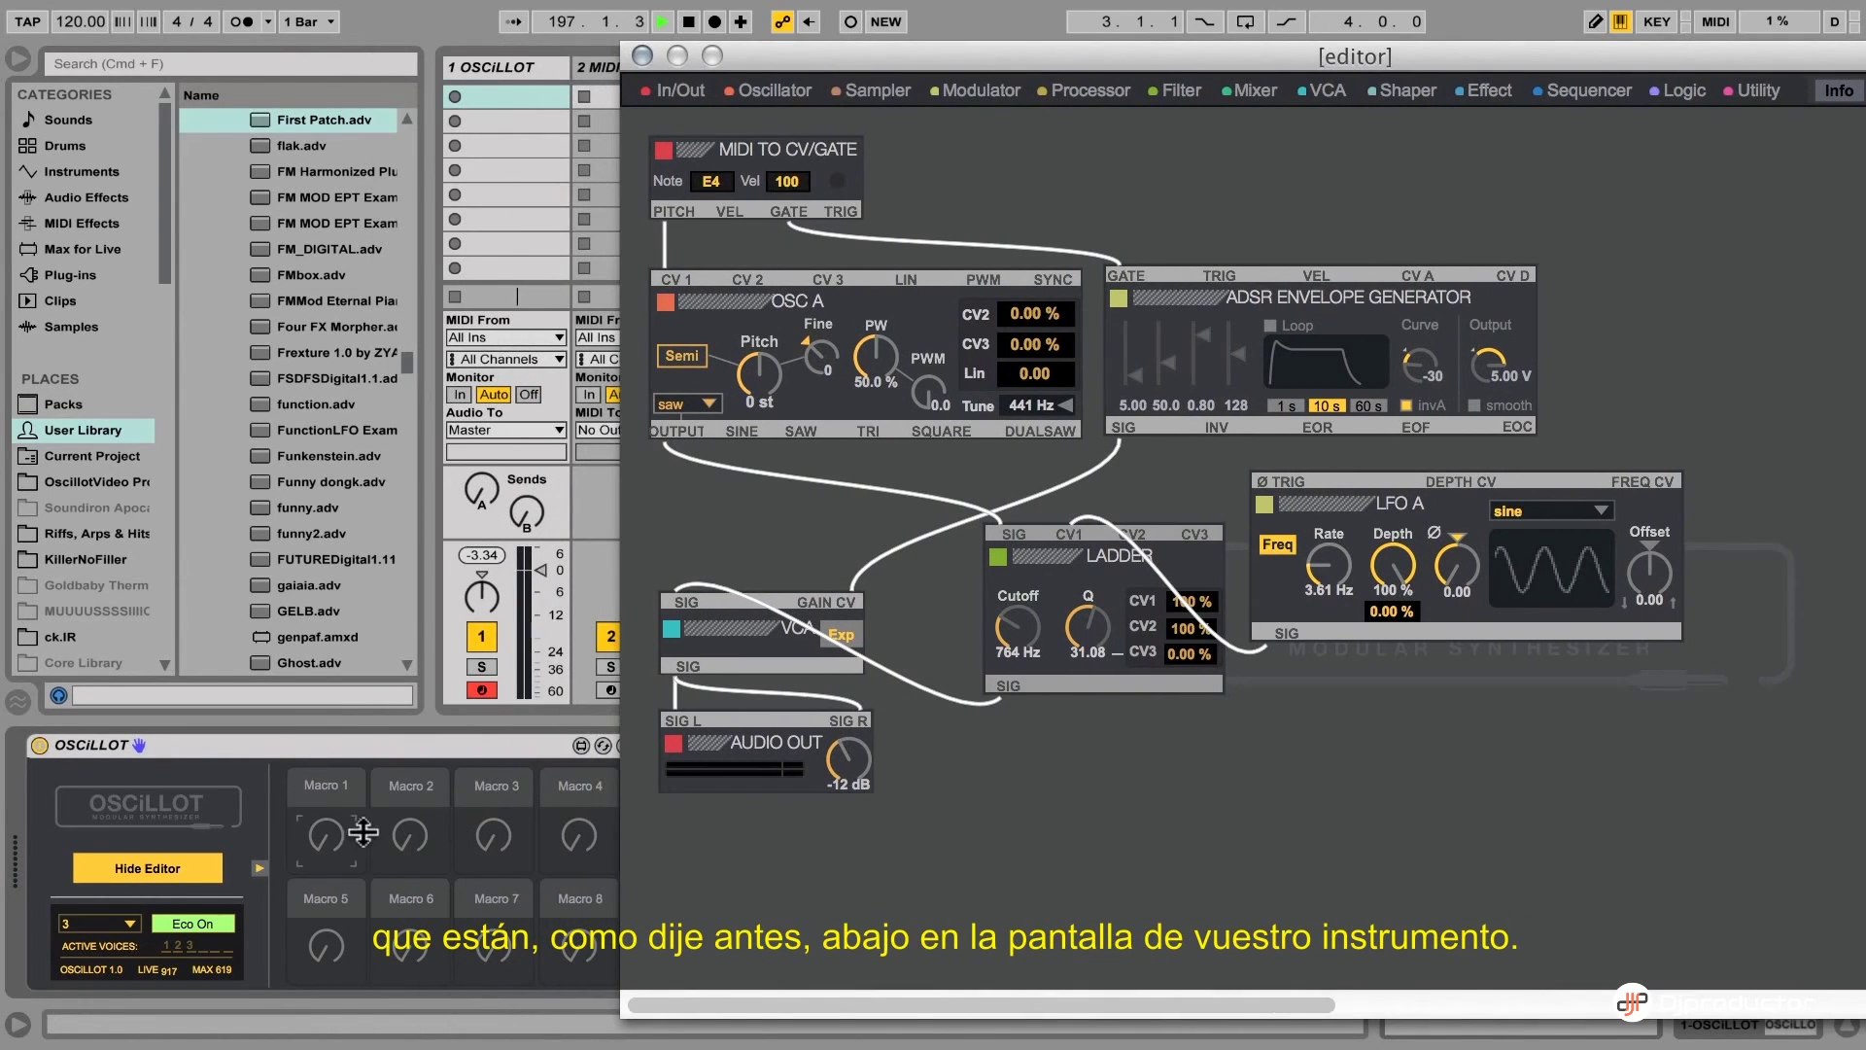
click(418, 852)
click(418, 852)
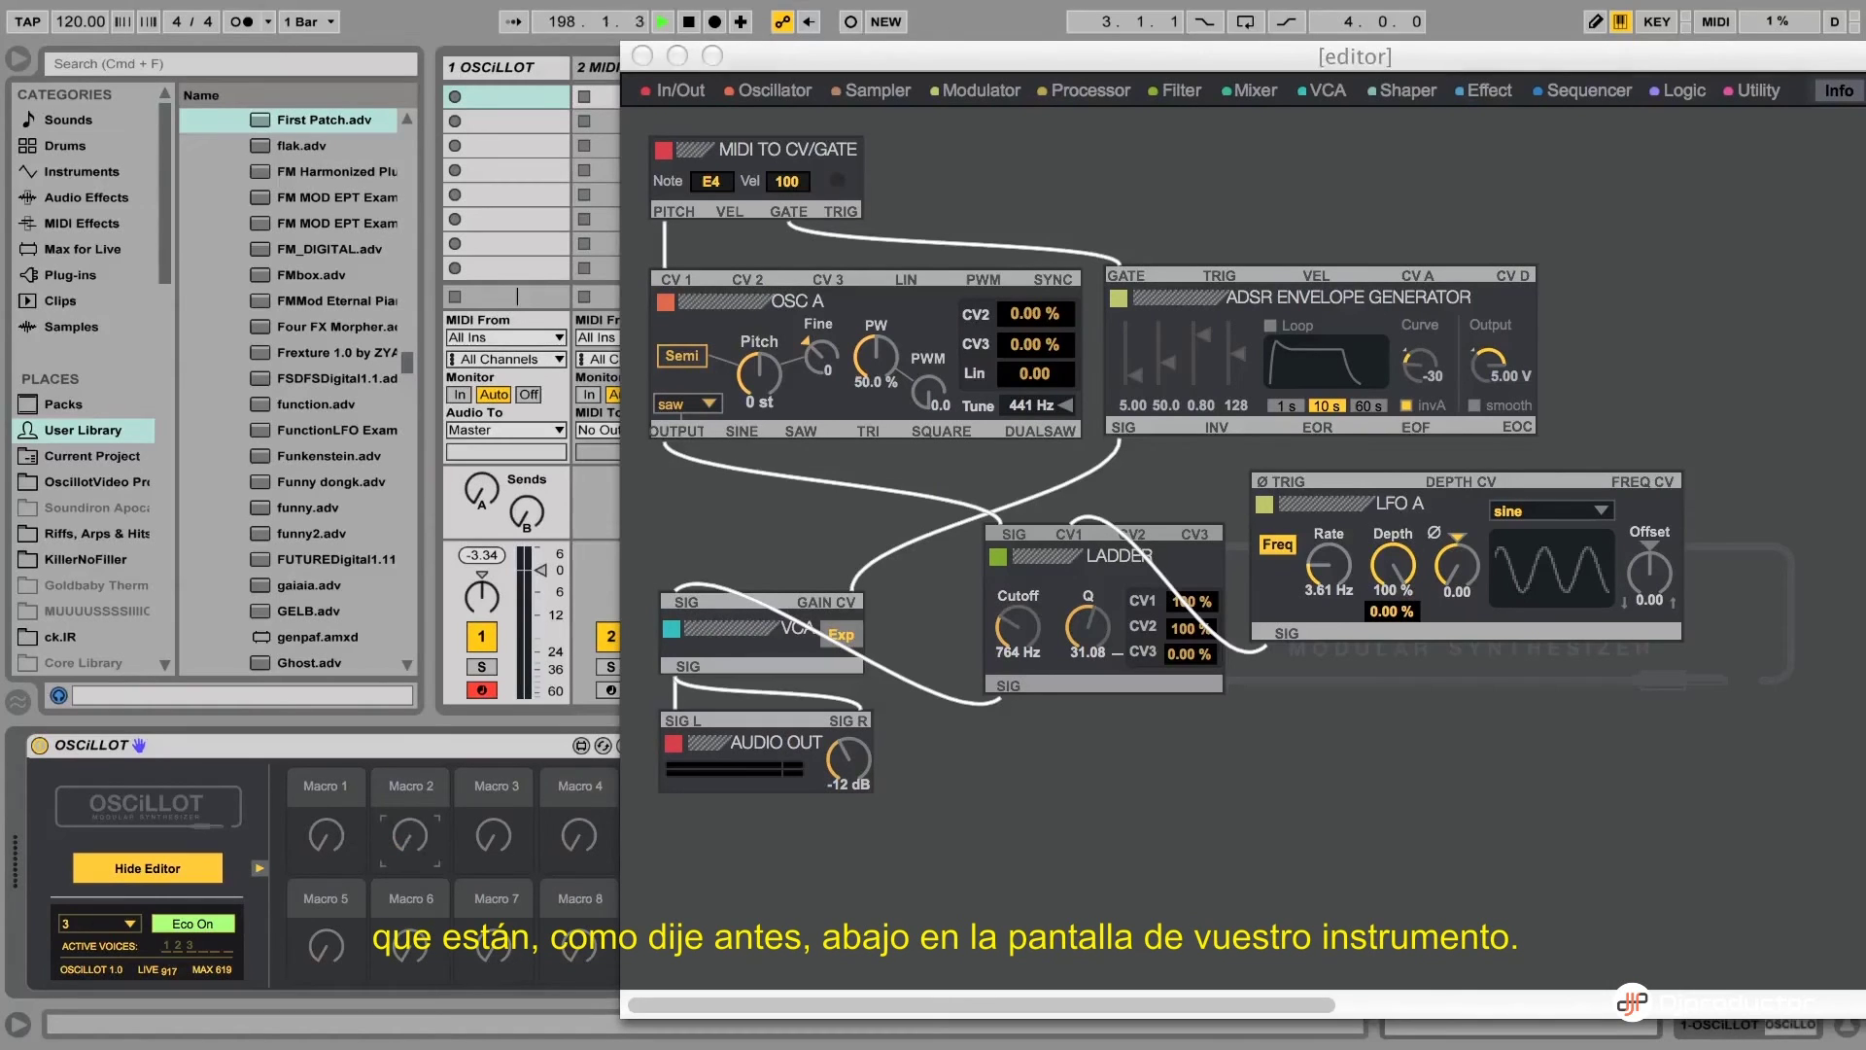
click(488, 841)
Move the editor window back over the browser and add a Macro 1-8 modulator module above the ADSR envelope generator
drag(930, 57, 505, 44)
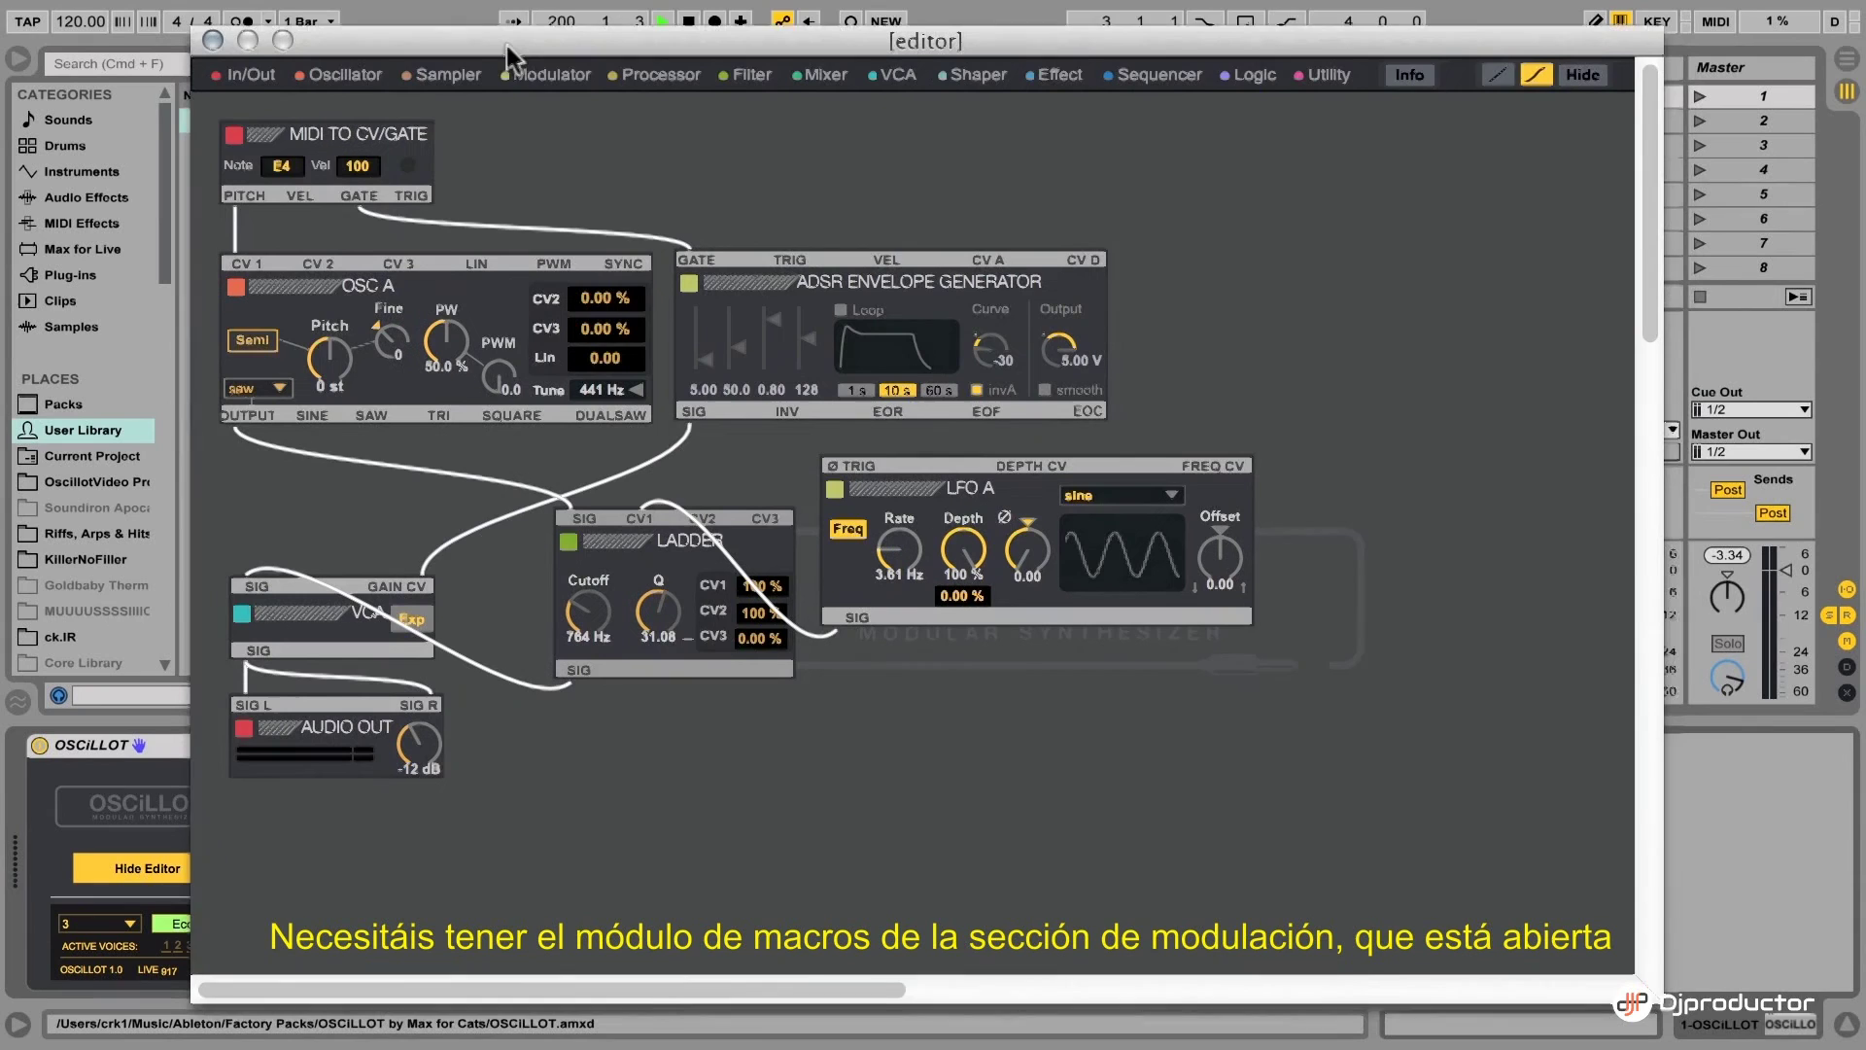
click(544, 70)
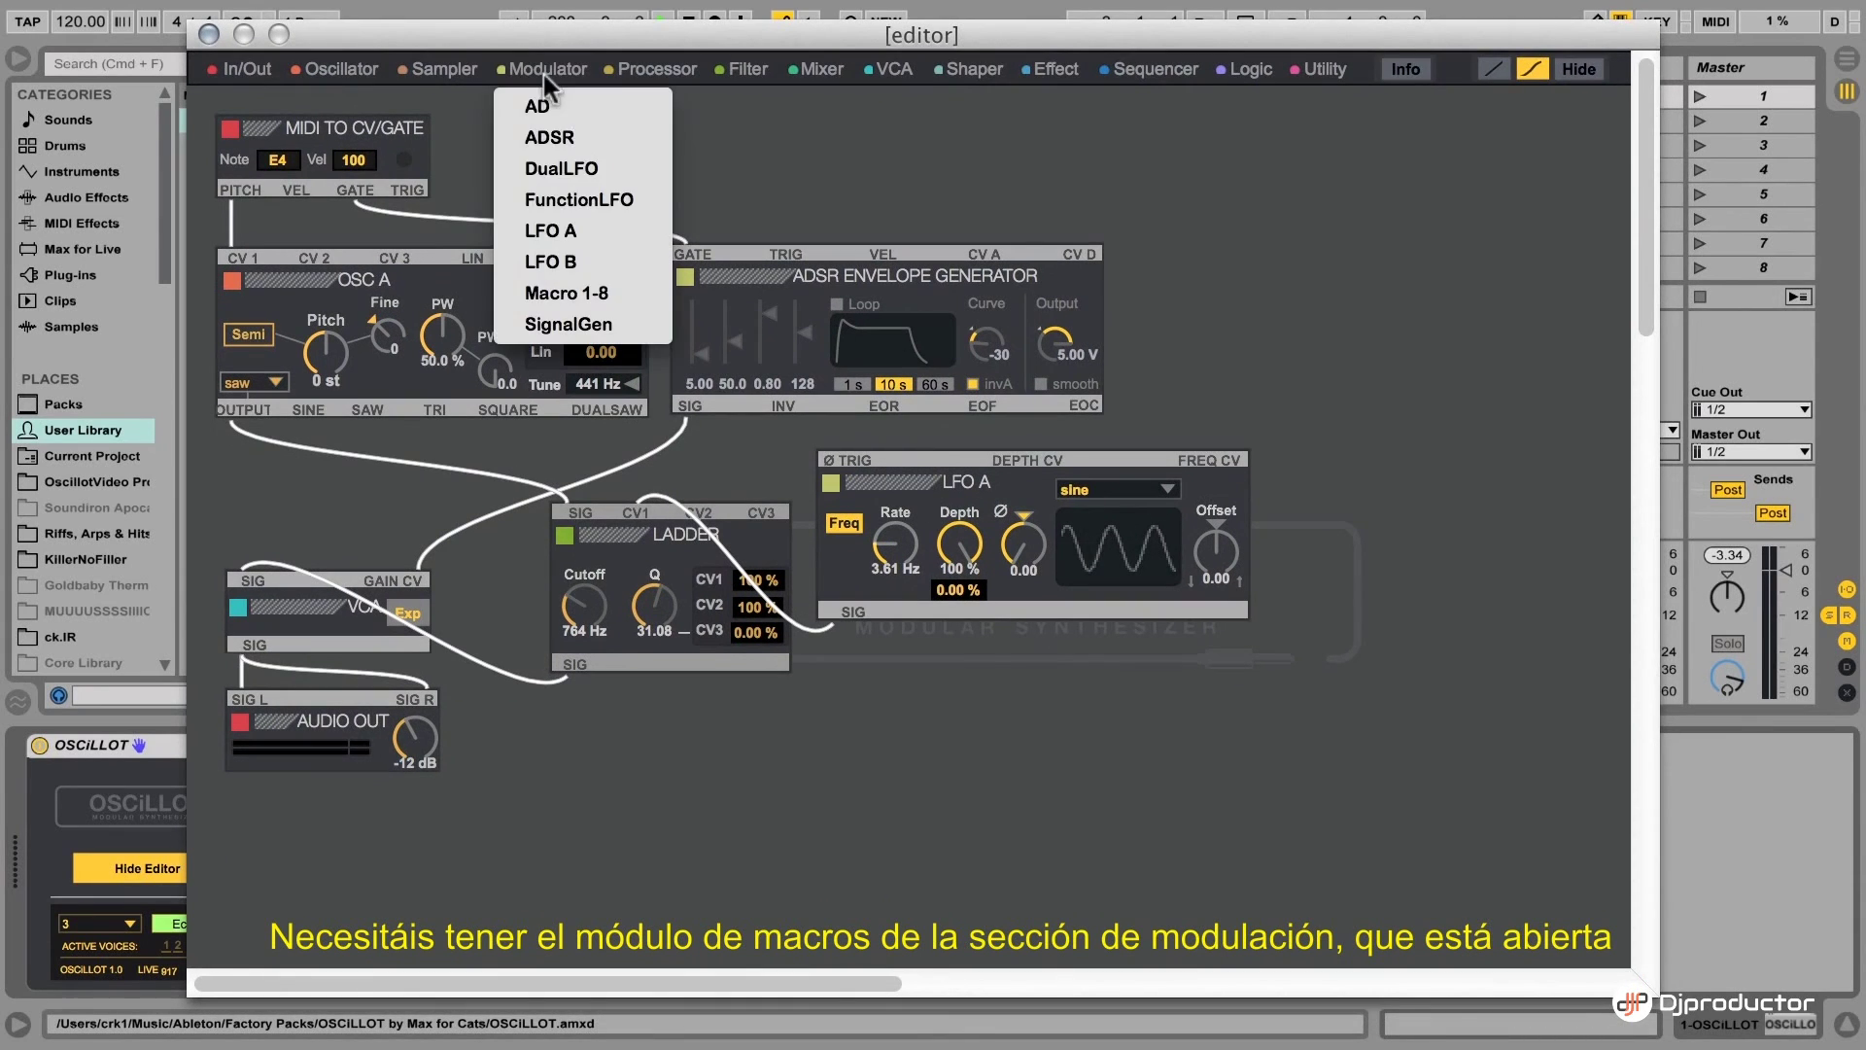
click(568, 290)
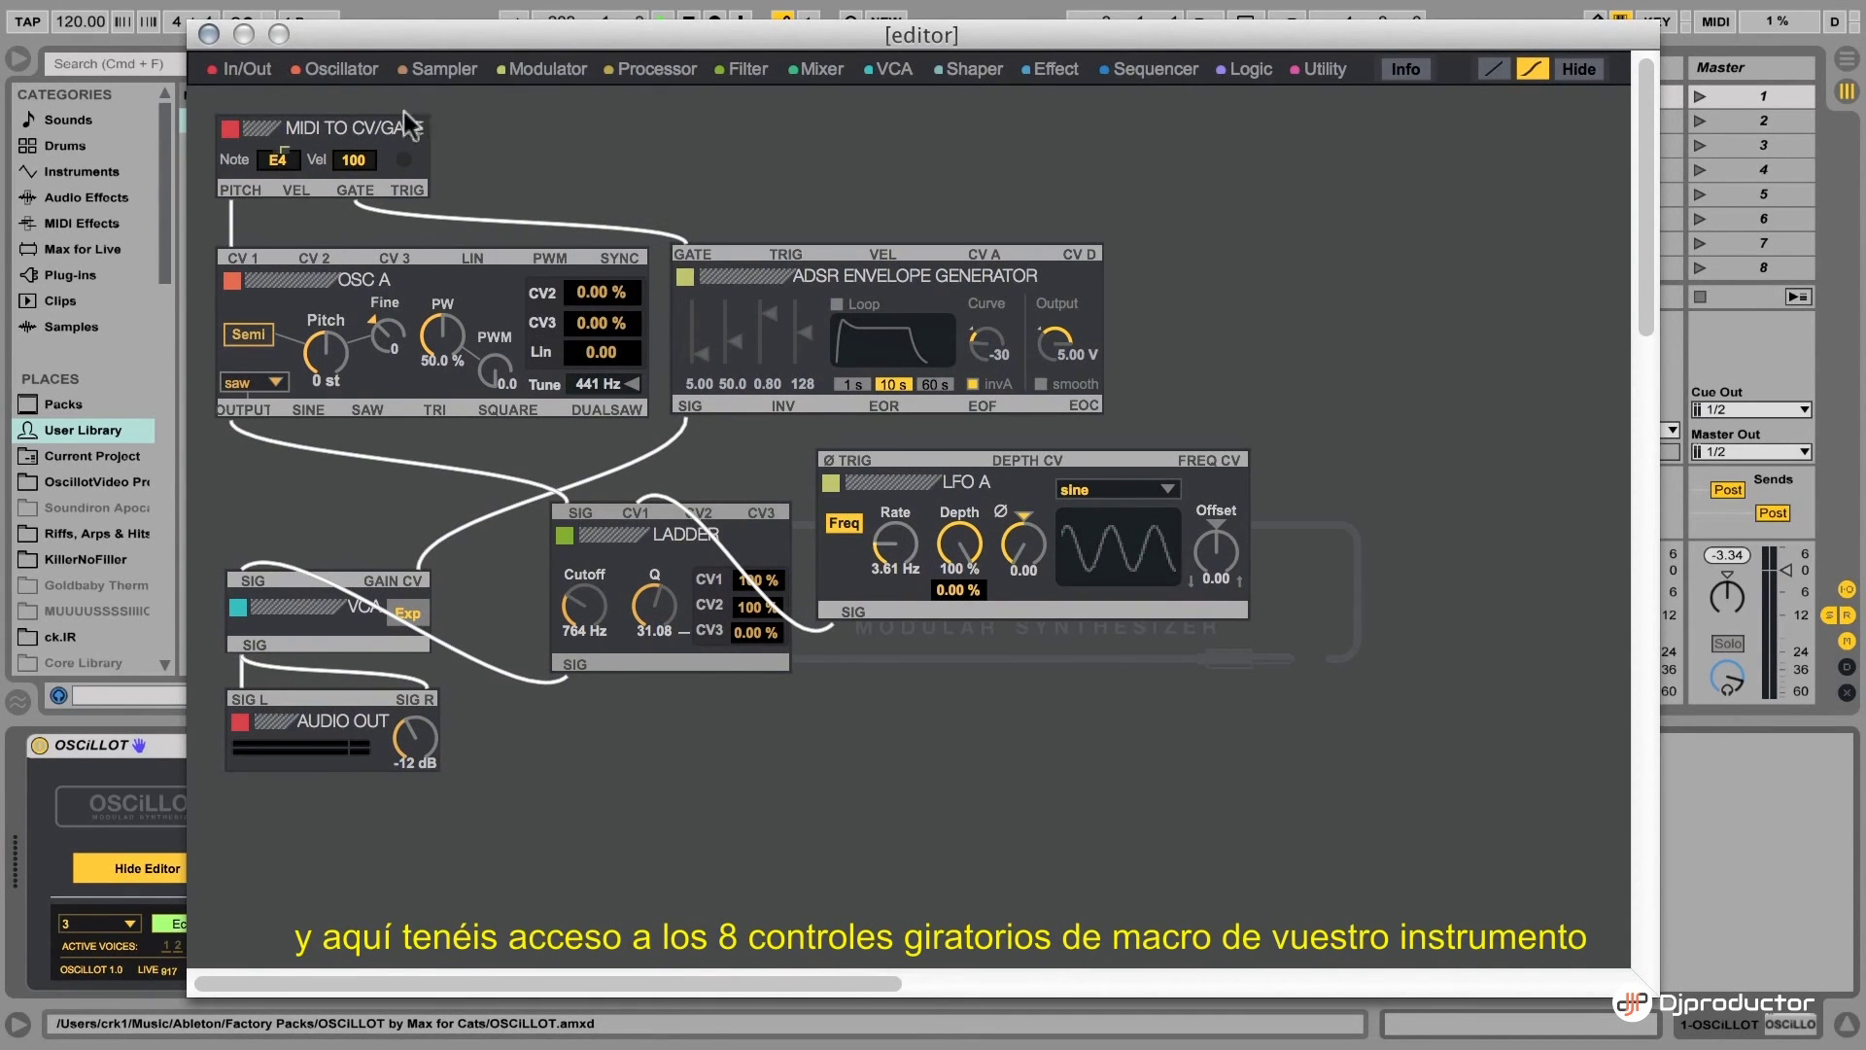
click(789, 126)
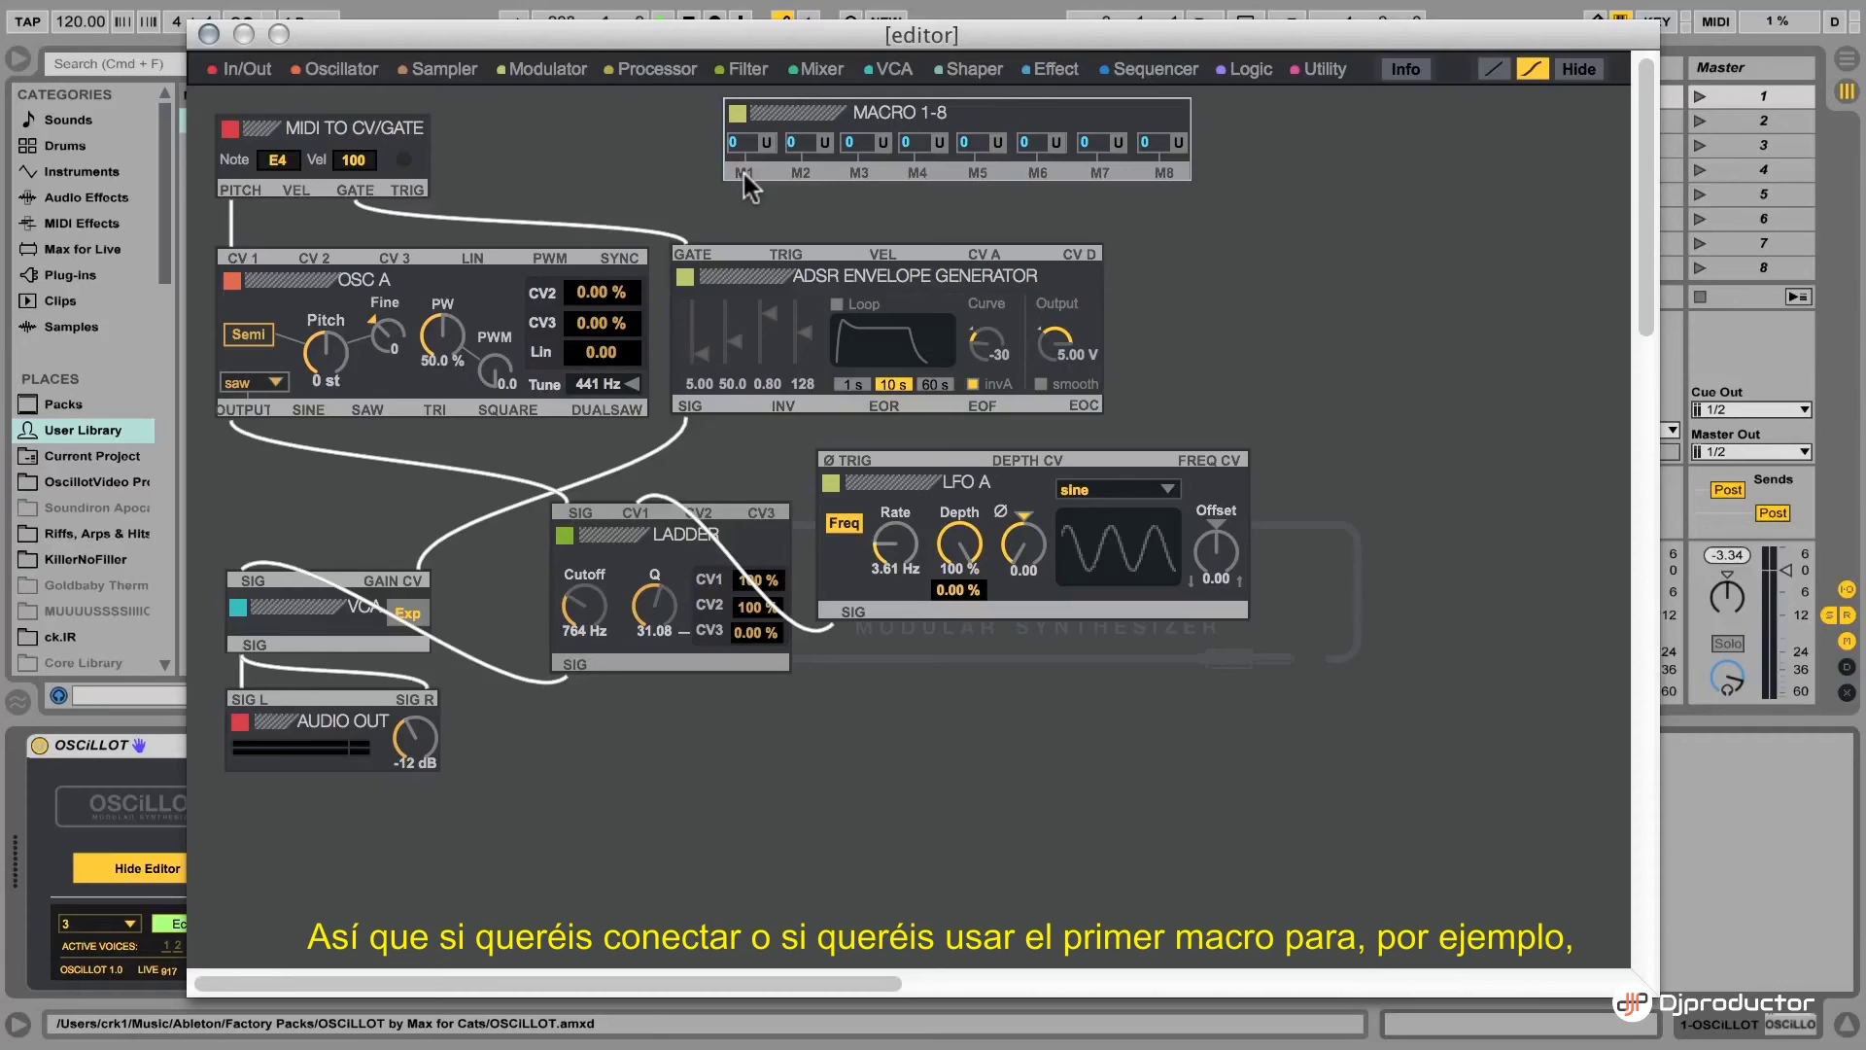
Patch M1 as a bipolar source into OSC A's CV 2 at 29.1 % and into LFO A's FREQ CV
drag(744, 173, 316, 260)
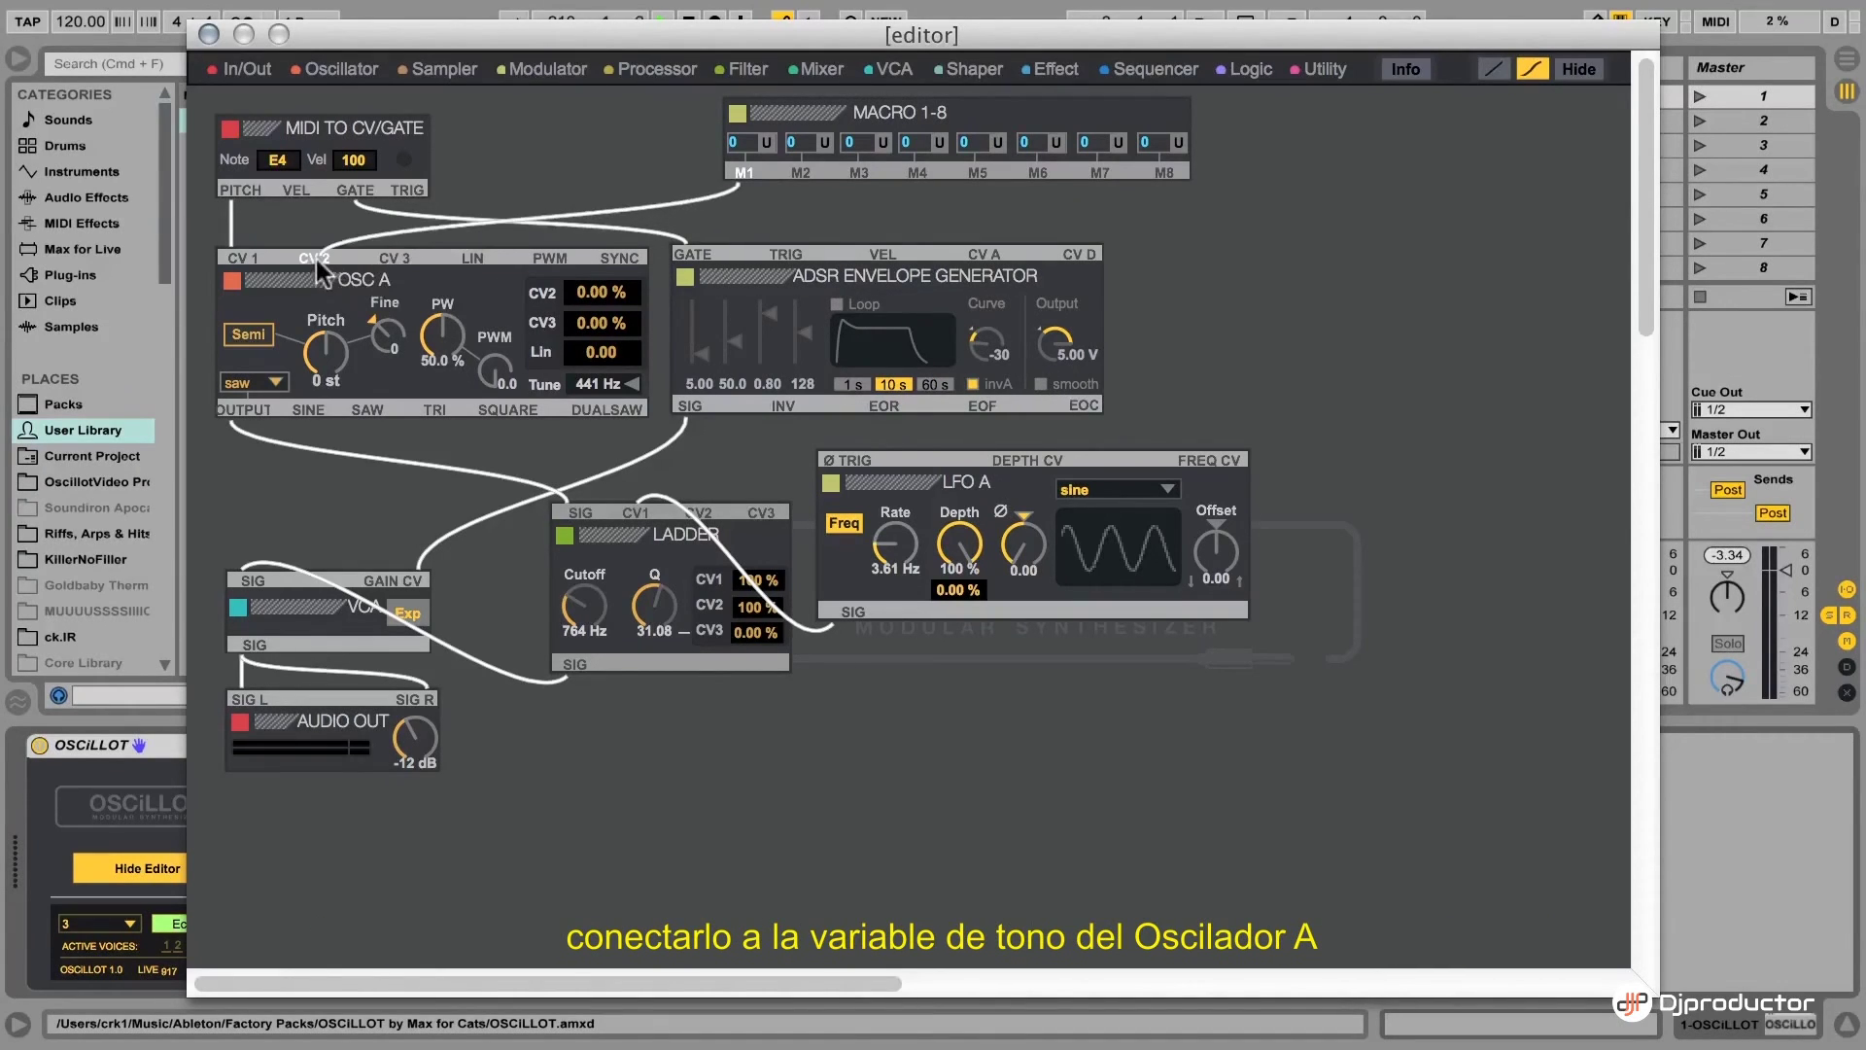
drag(593, 289, 597, 290)
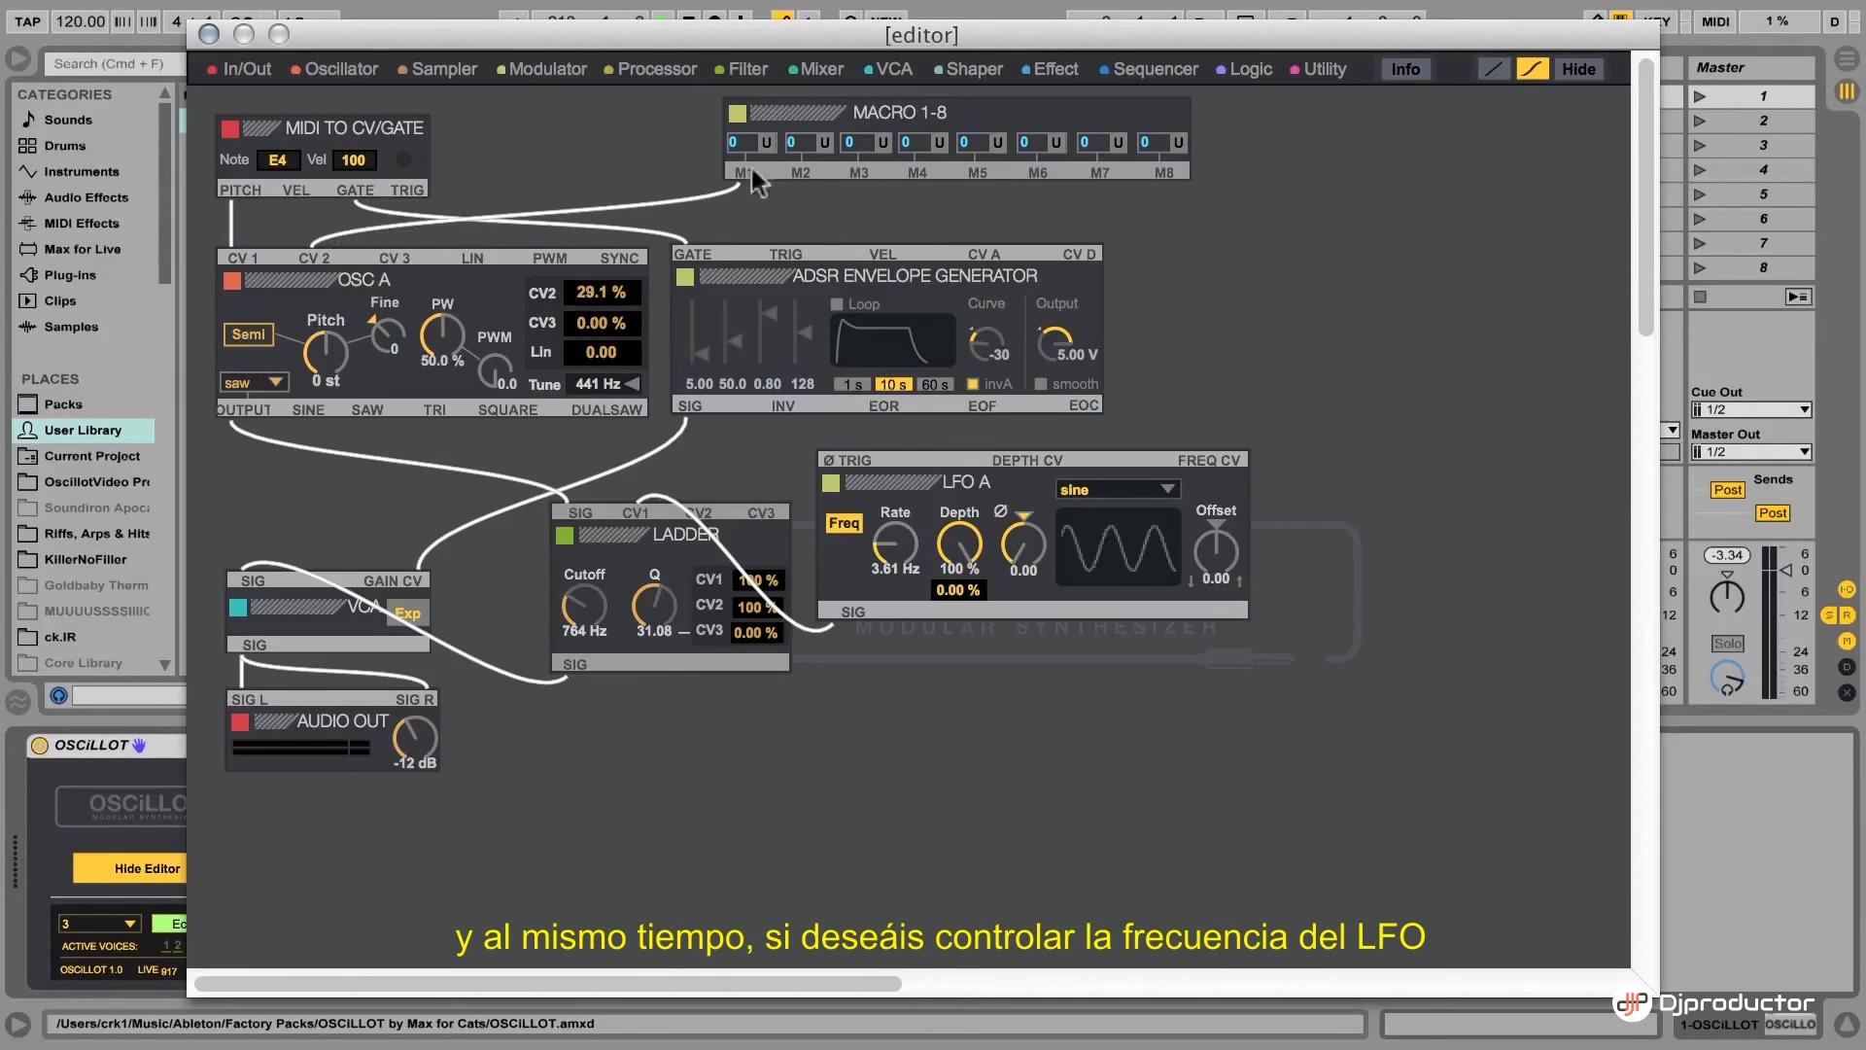
drag(748, 170, 1208, 475)
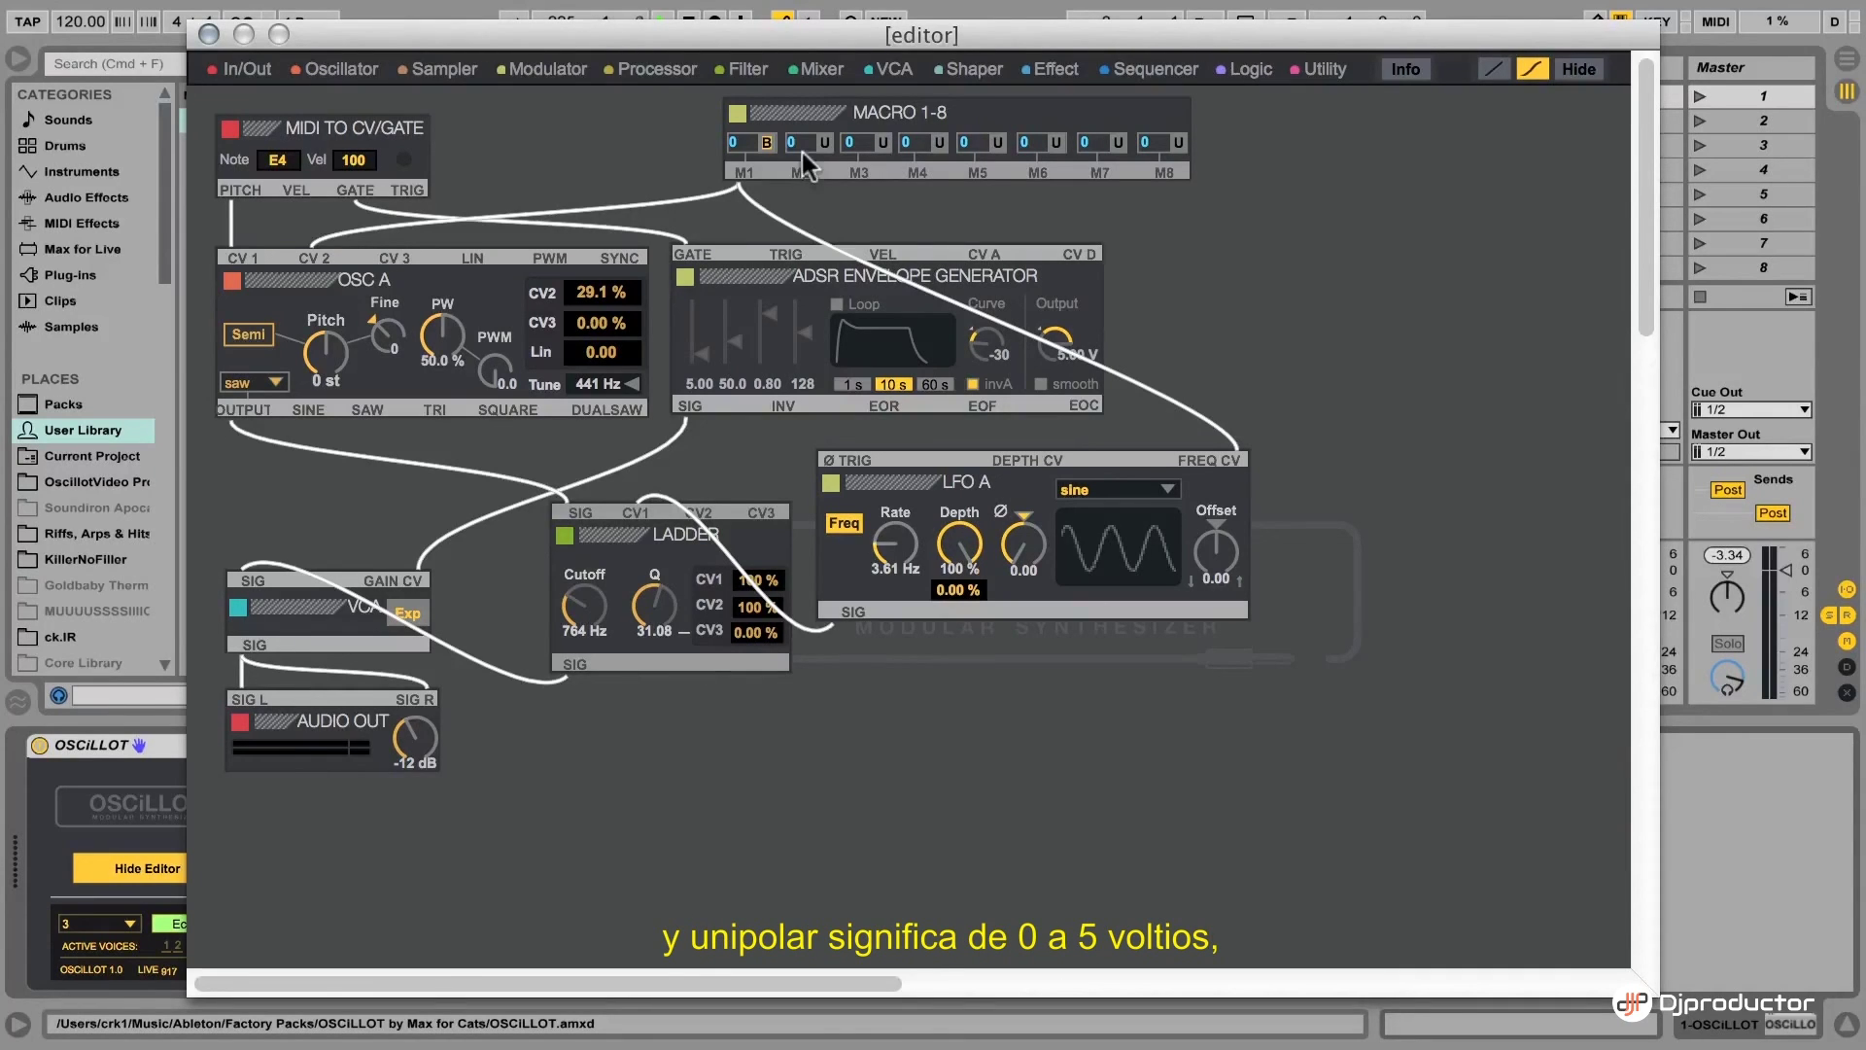
Look through the utility modules without adding one and move the Macro 1-8 module over to above LFO A
click(1326, 70)
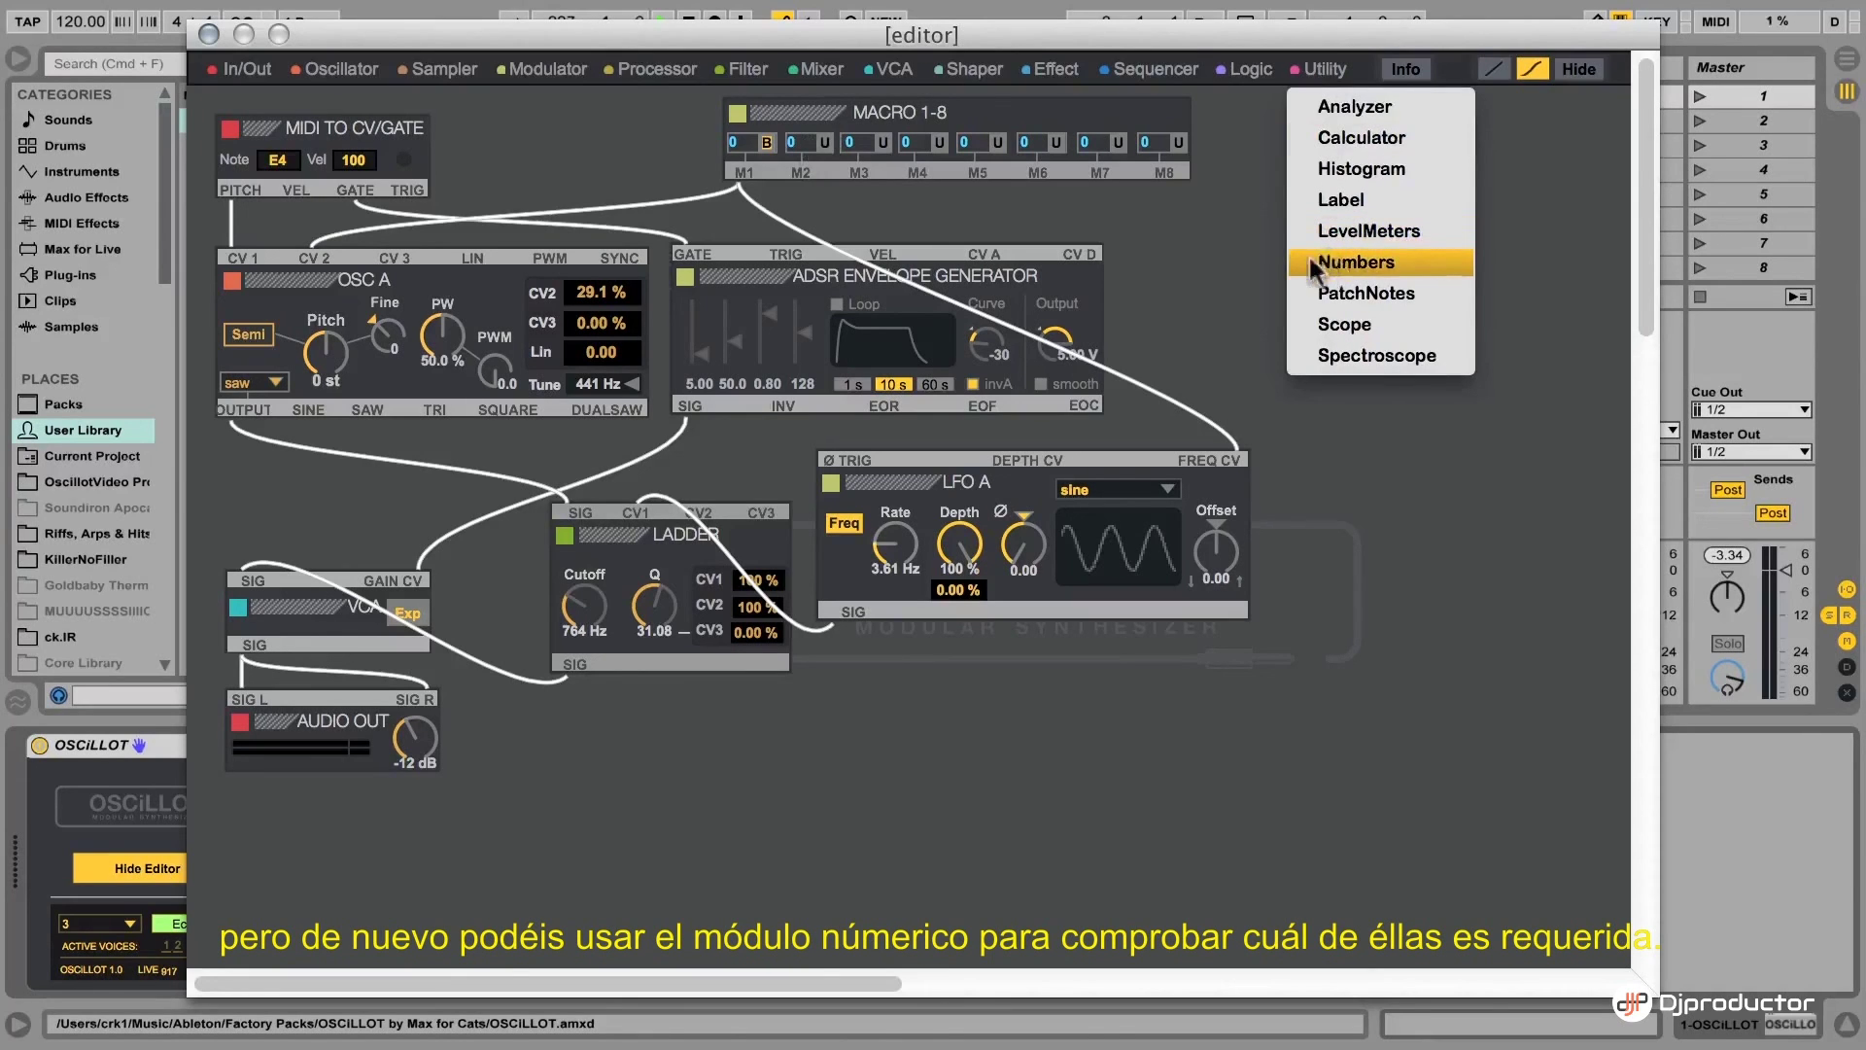
click(1210, 250)
drag(785, 126, 1065, 121)
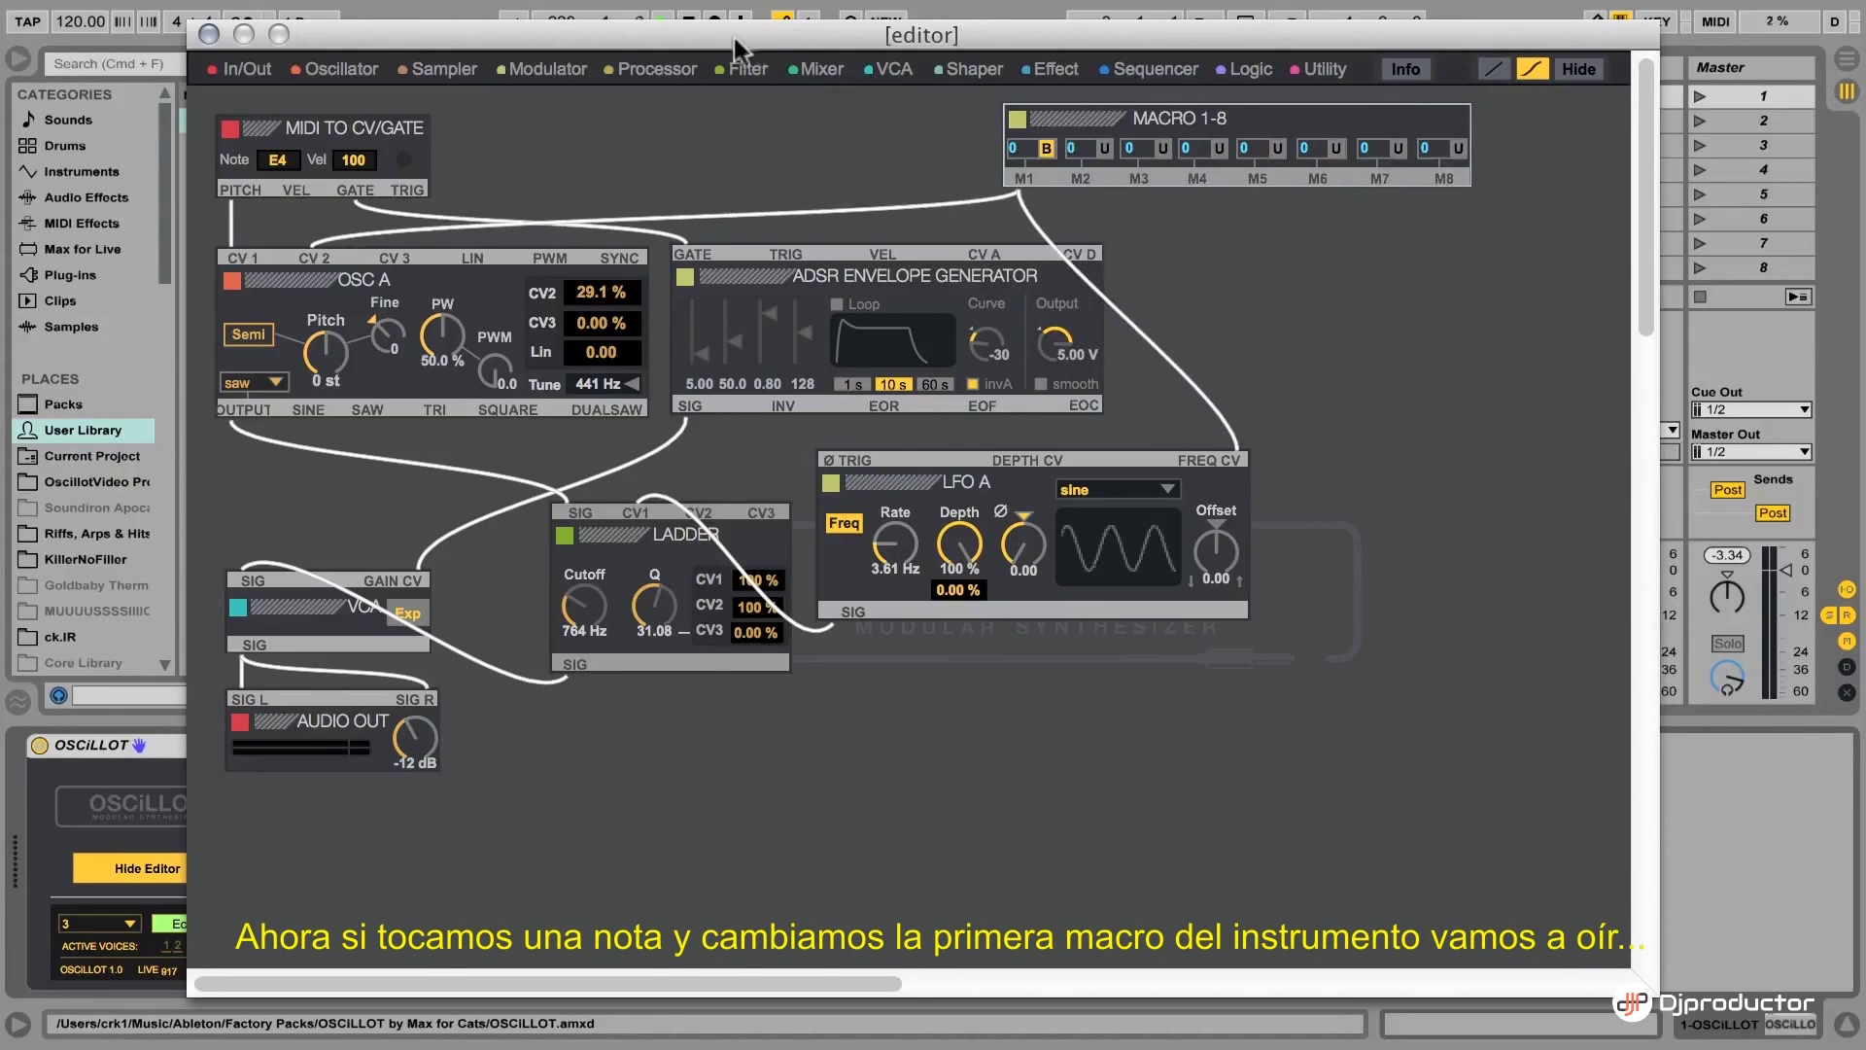
Expose the first macro knob and test Macro 1 at 5 and back at 0, shifting the Macro 1-8 module slightly toward the ADSR
drag(721, 35, 931, 34)
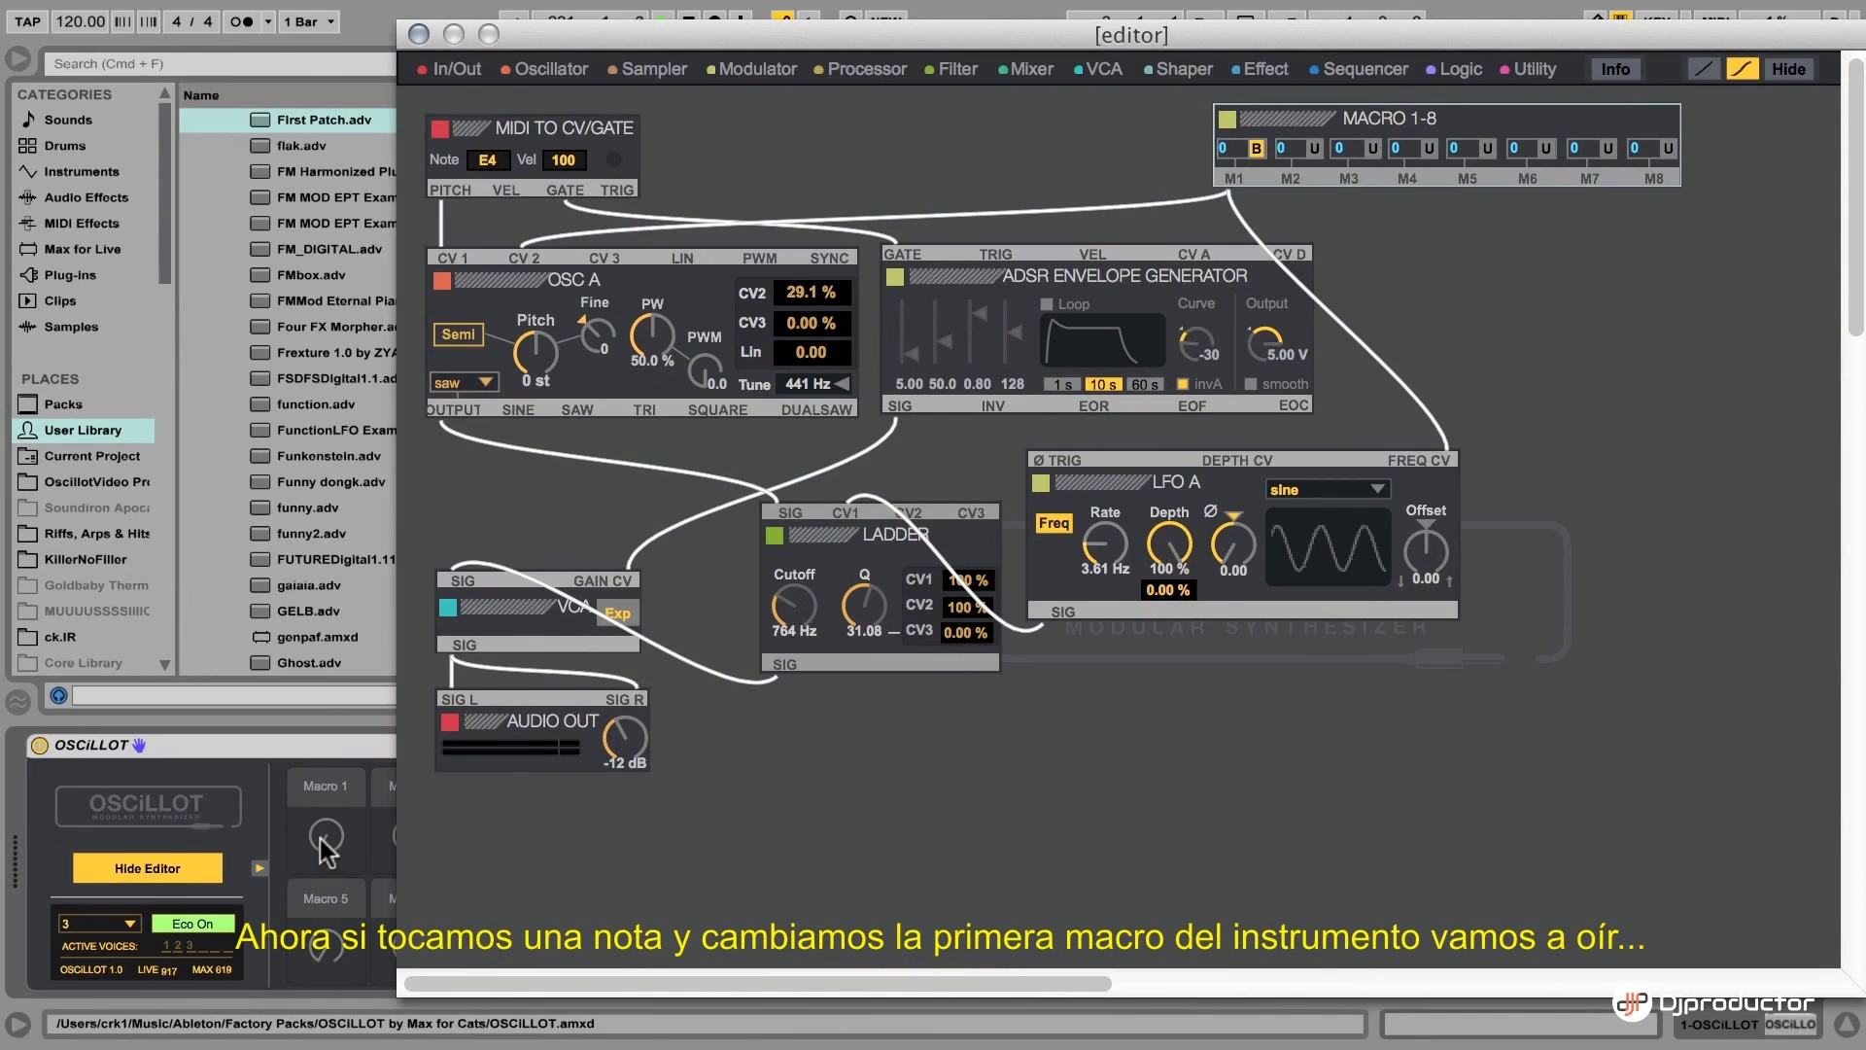
mouse_move(324, 853)
mouse_down()
mouse_move(324, 763)
mouse_move(326, 852)
mouse_up()
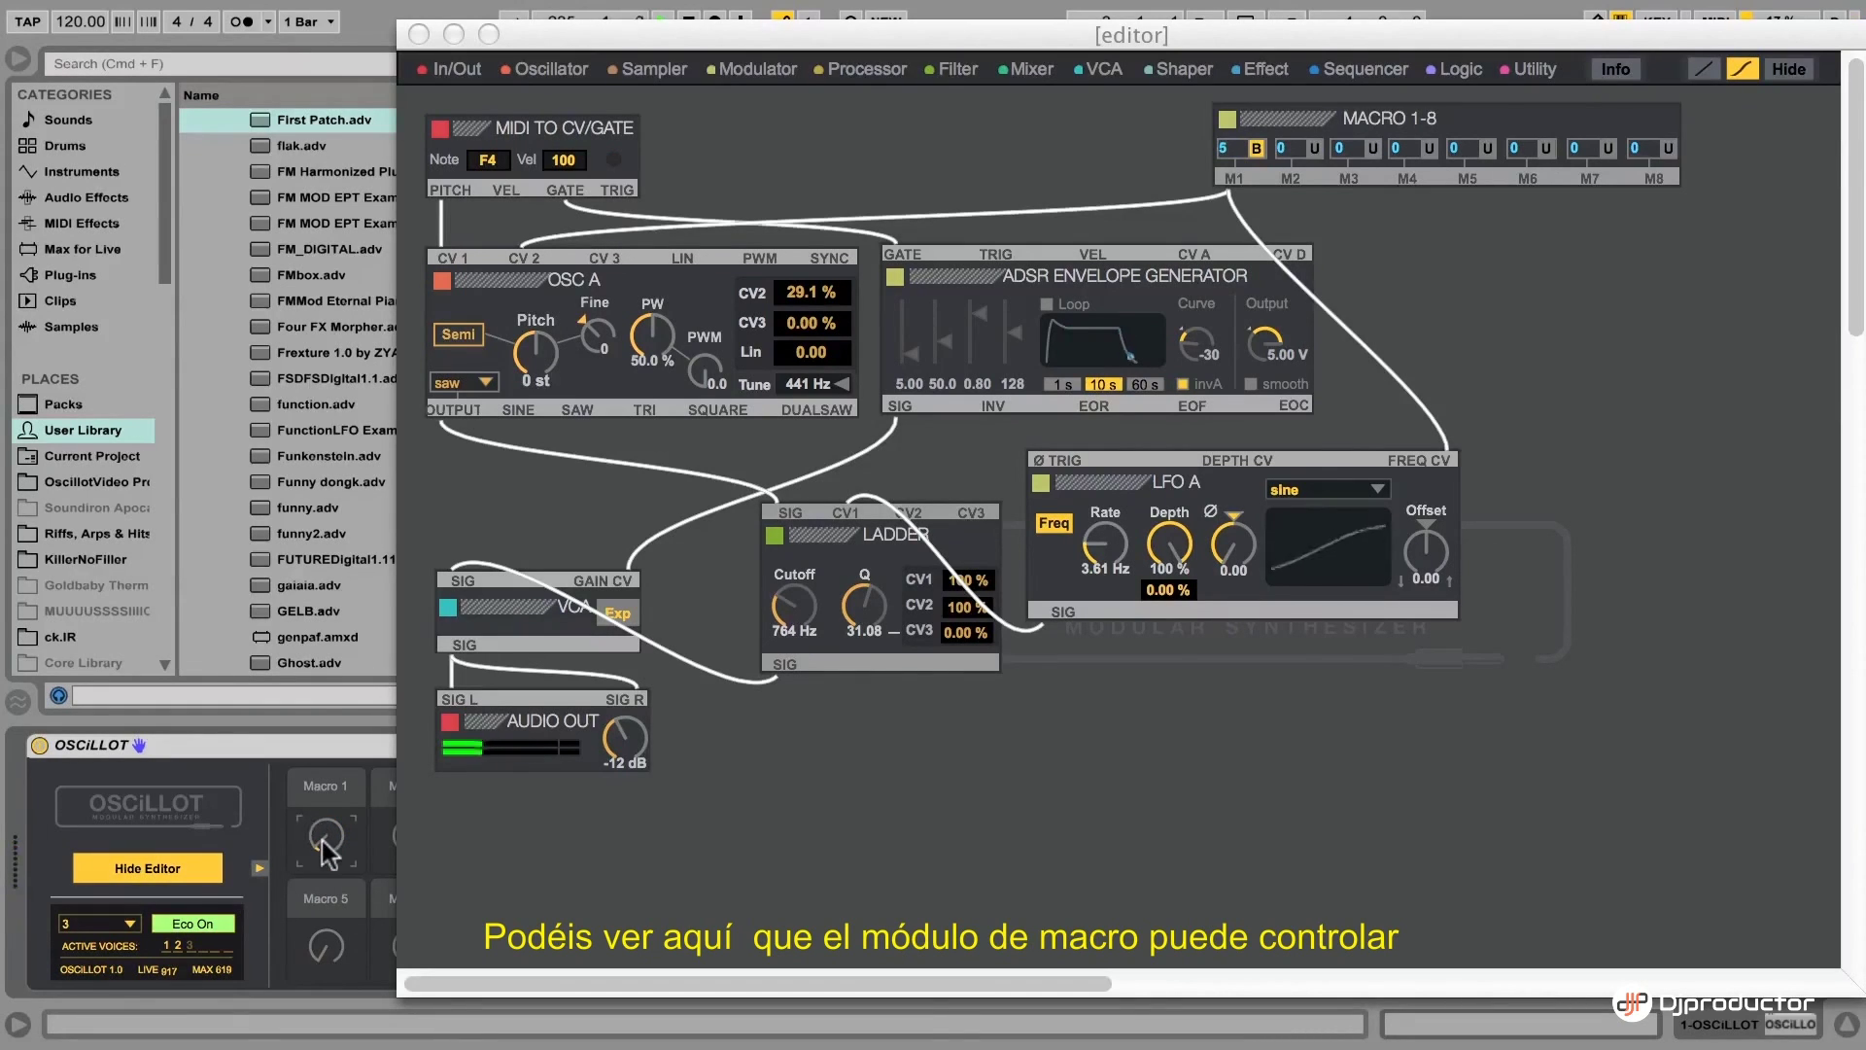
drag(1322, 121, 1272, 116)
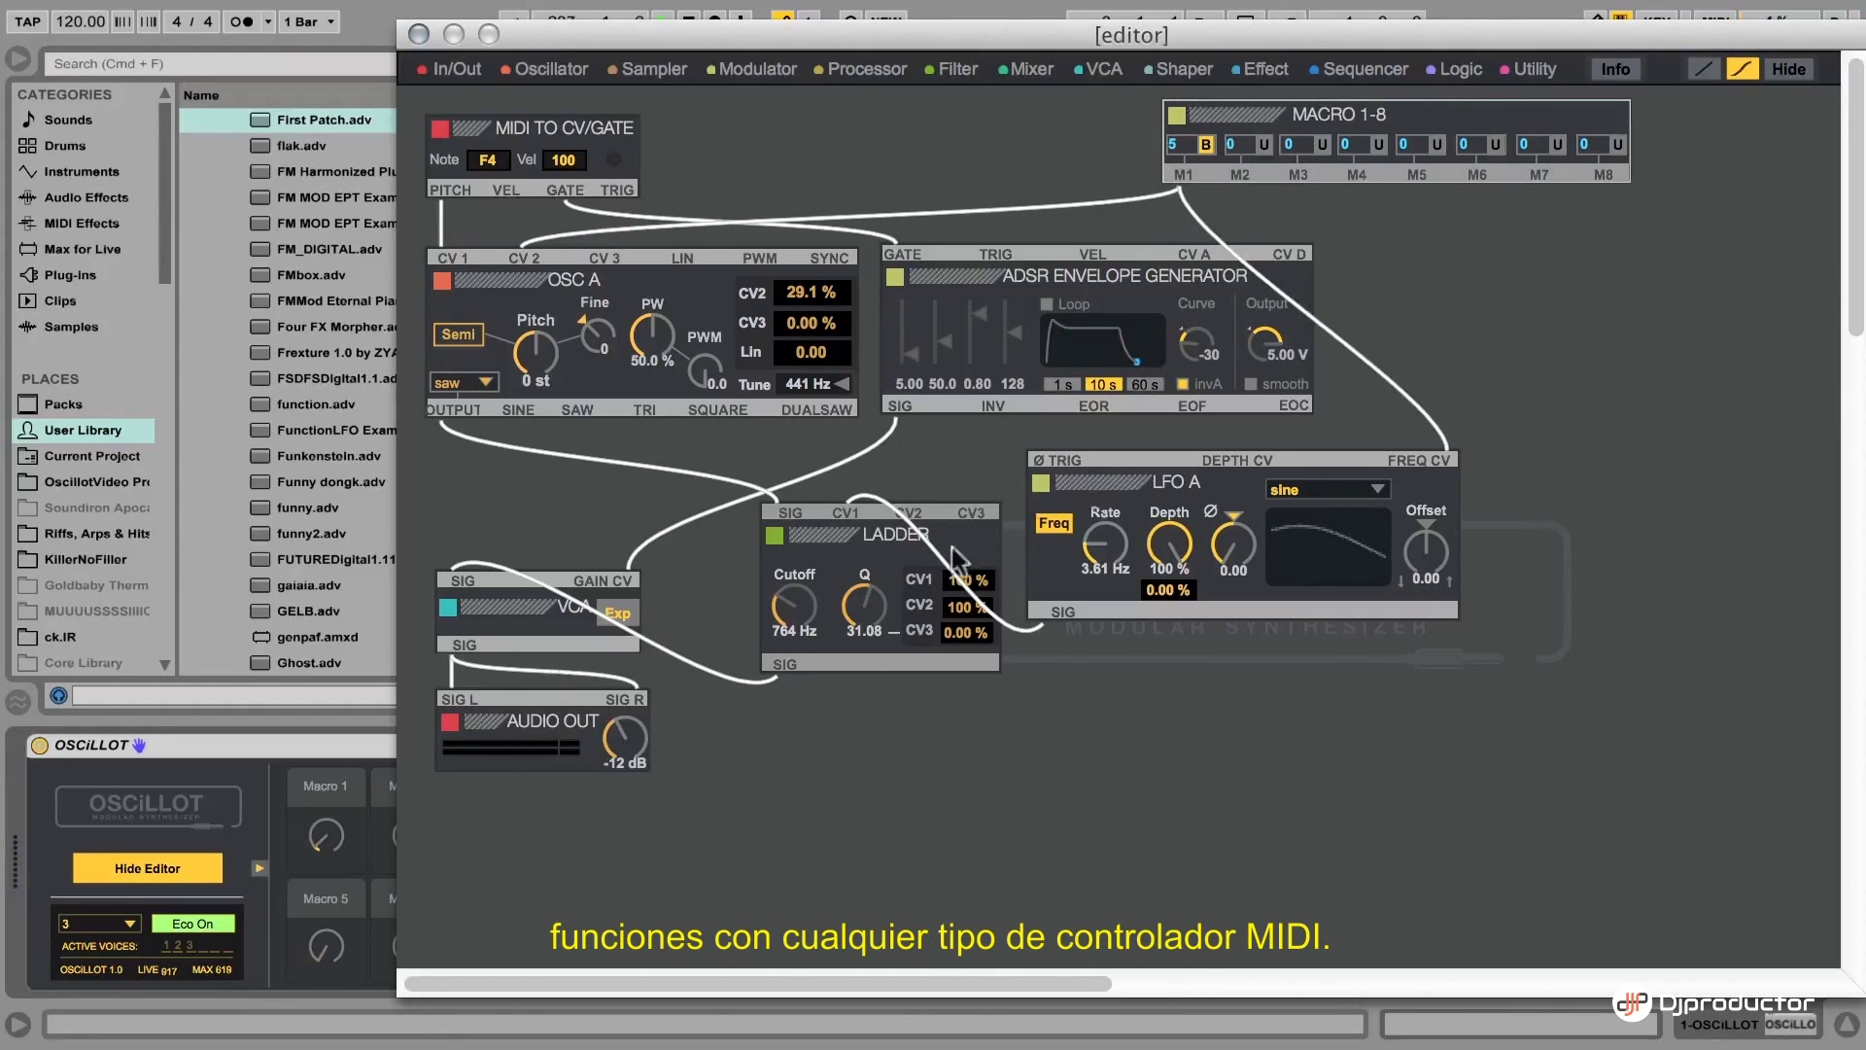
drag(330, 836, 321, 844)
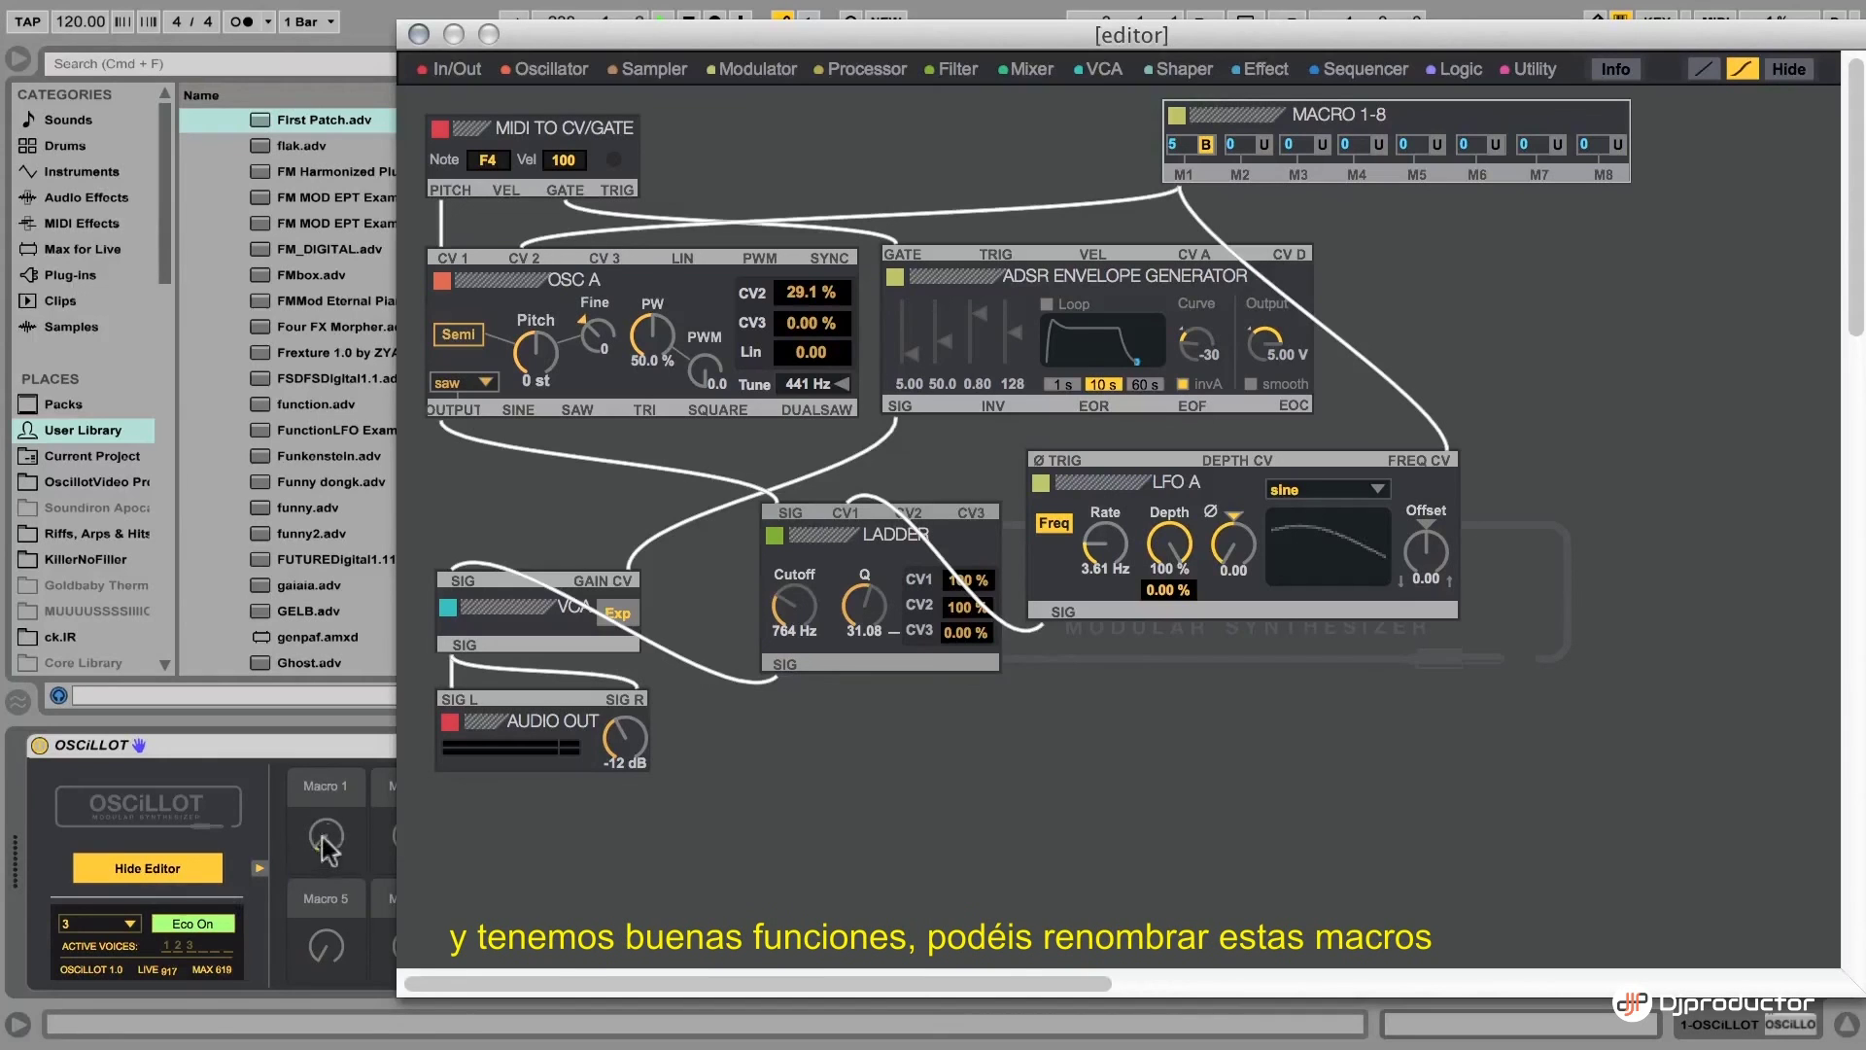
click(326, 838)
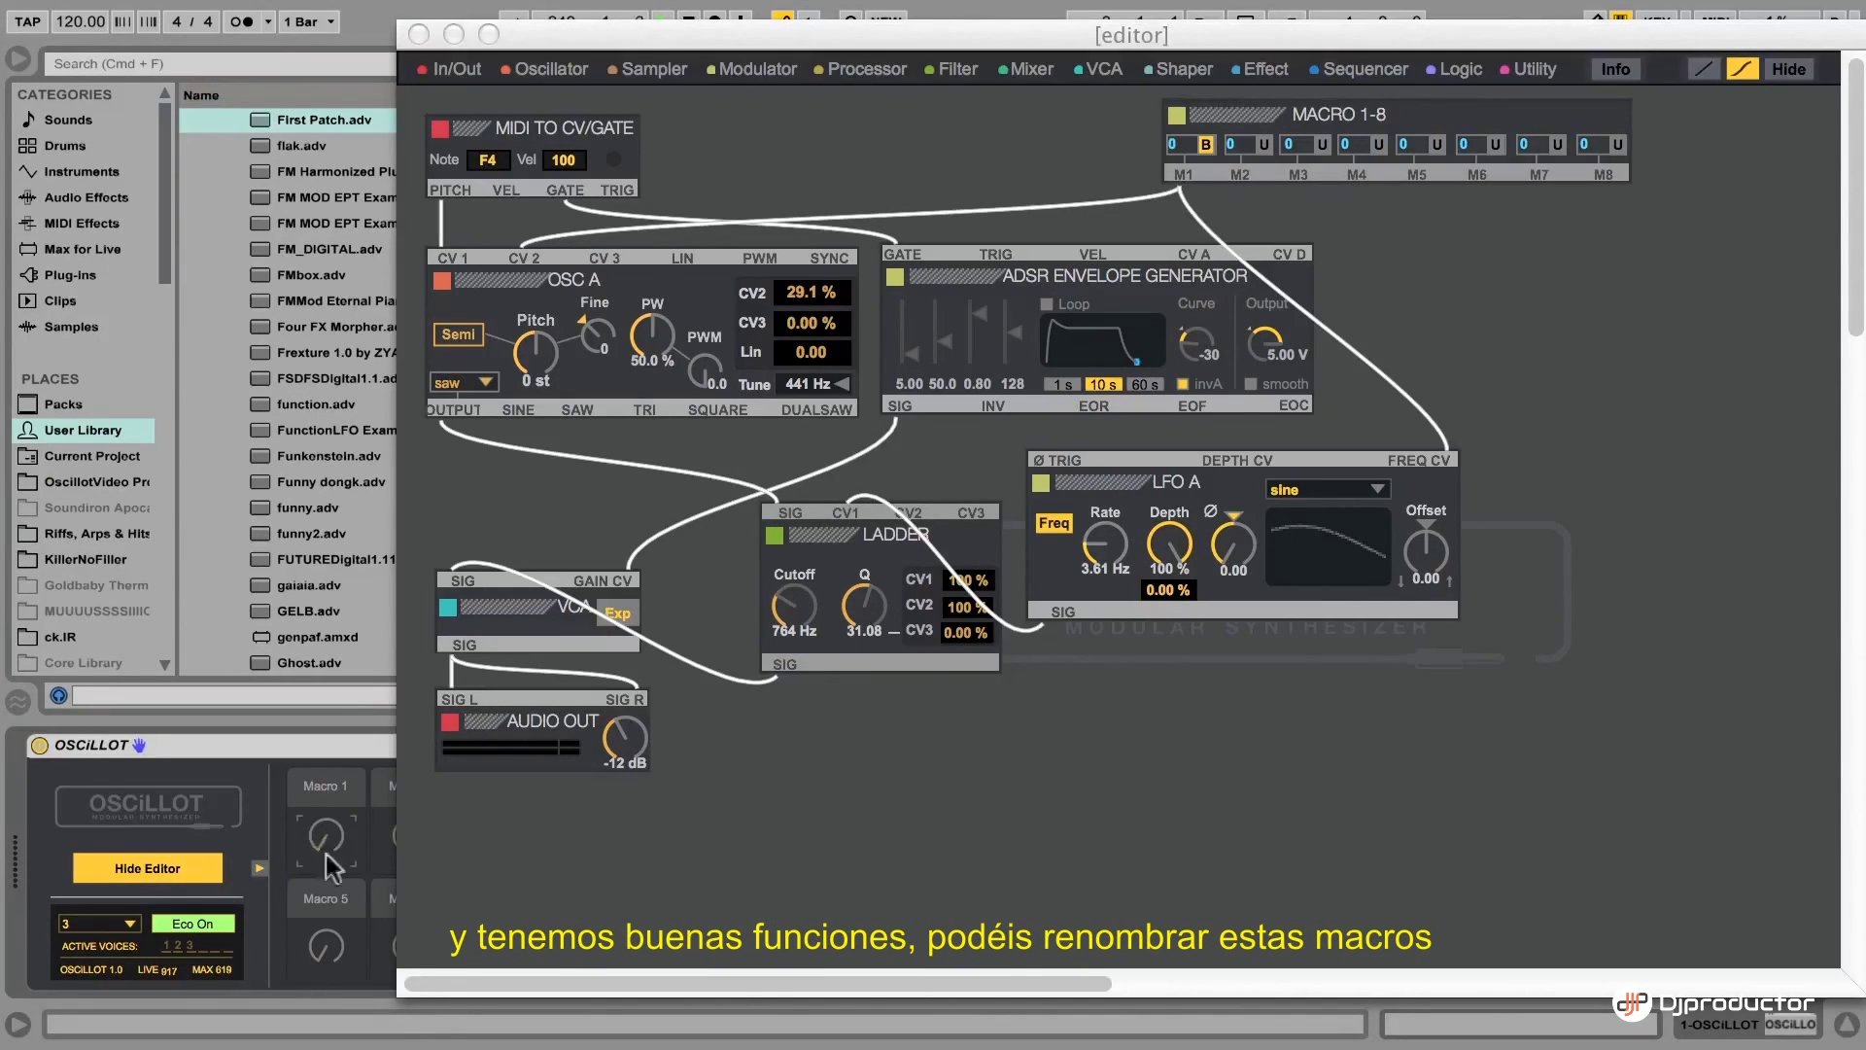
Rename the device's first macro as Dream 1 and move the editor window back over the browser
double_click(326, 786)
text(Dem)
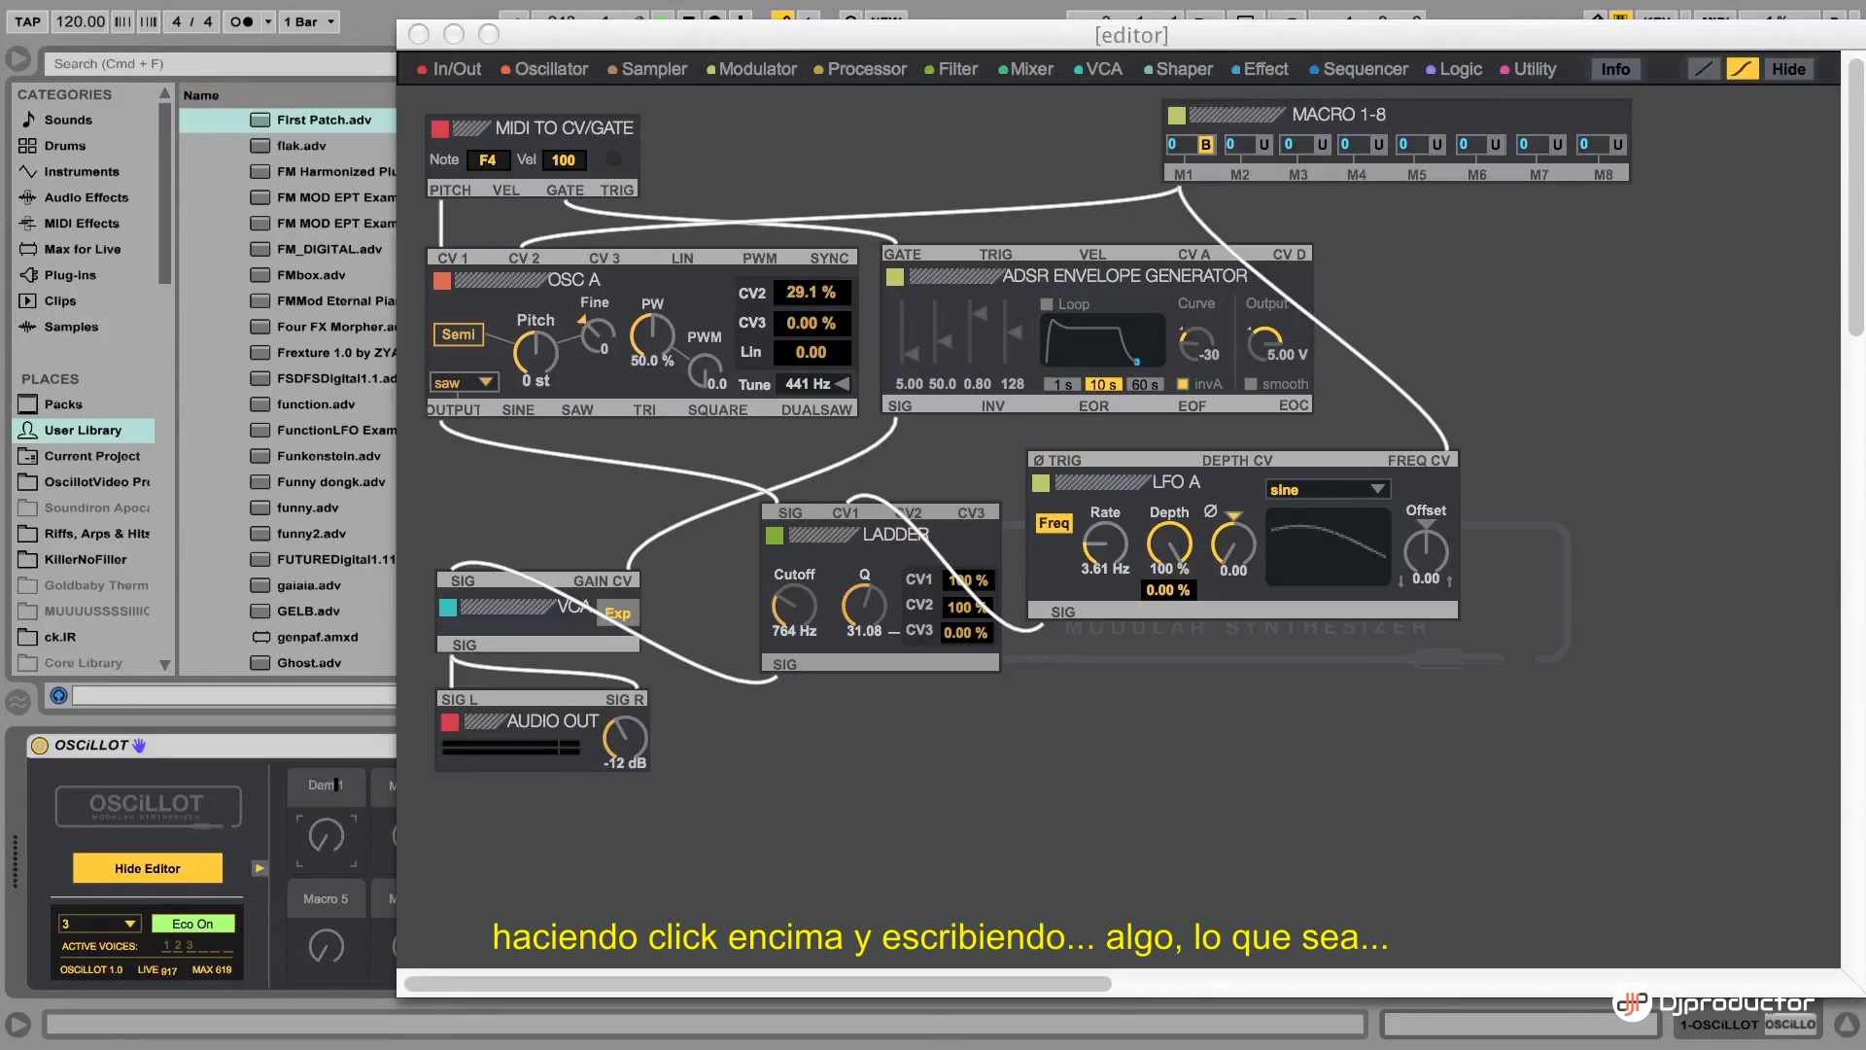
key(BackSpace)
key(BackSpace)
text(ream)
key(Return)
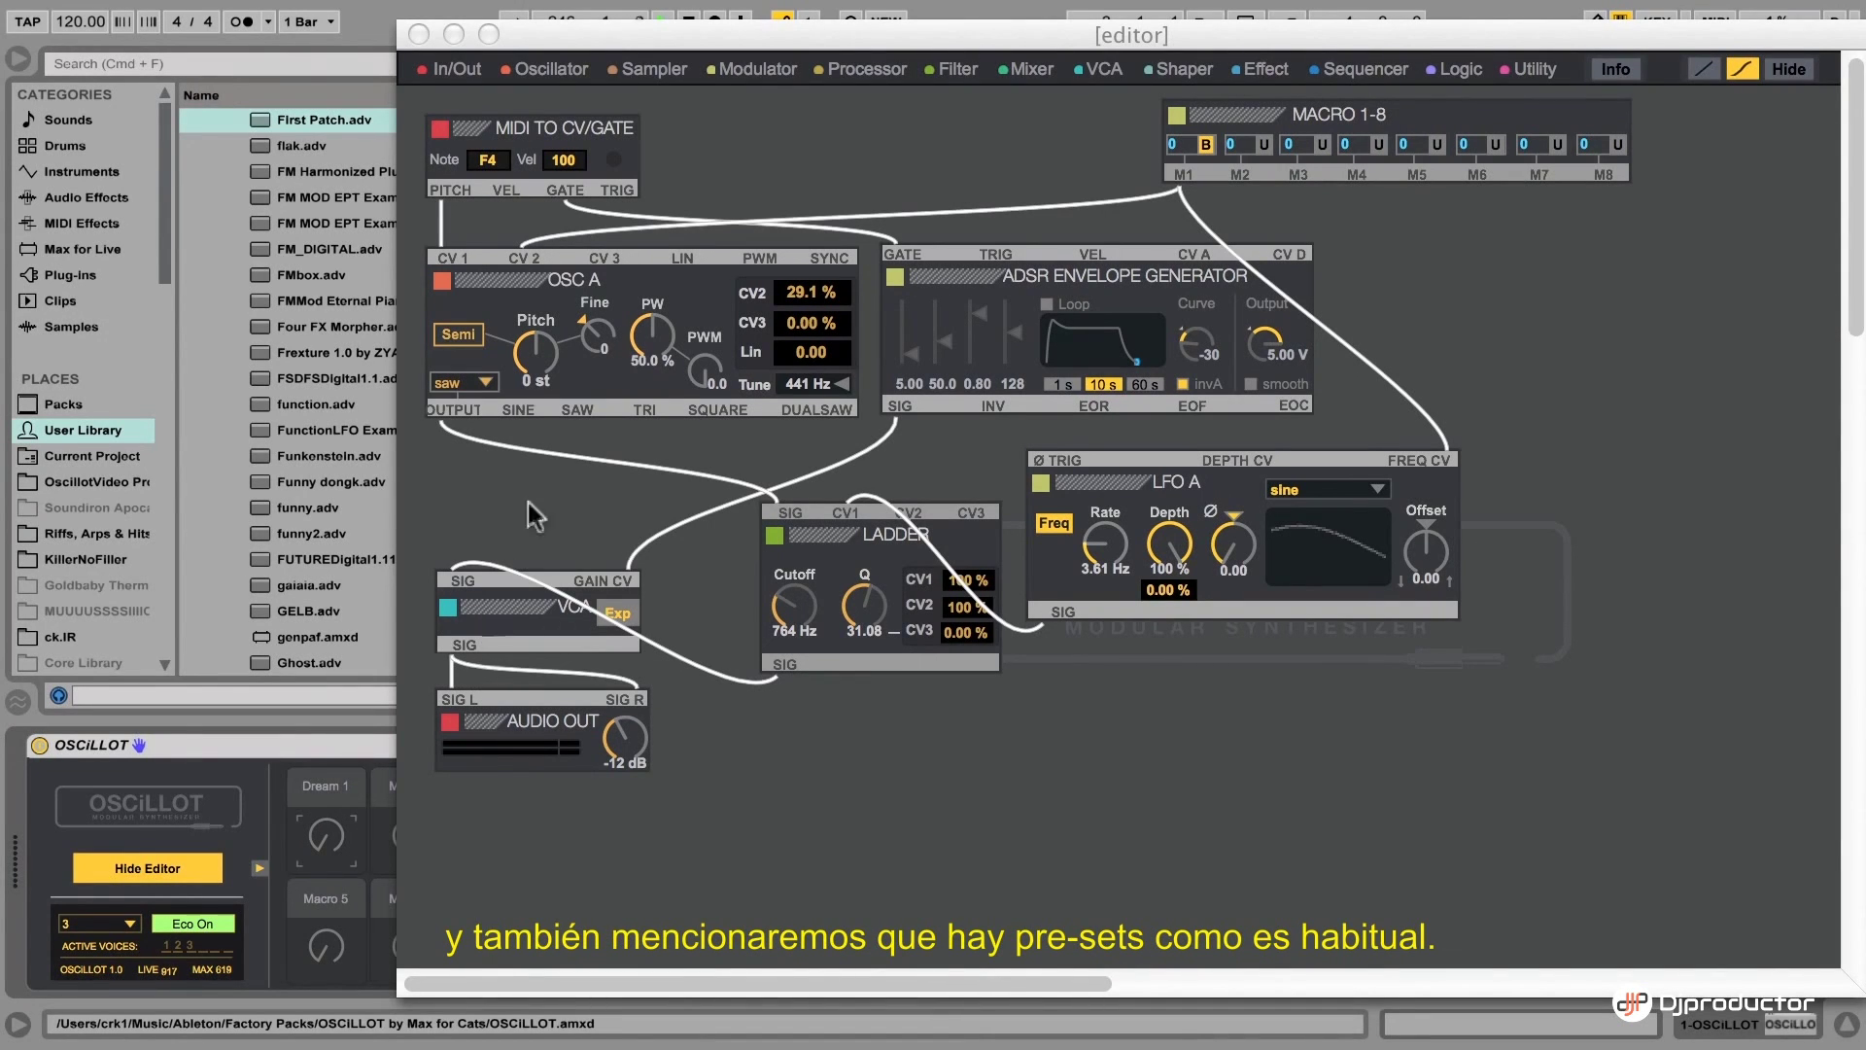
drag(667, 32, 480, 32)
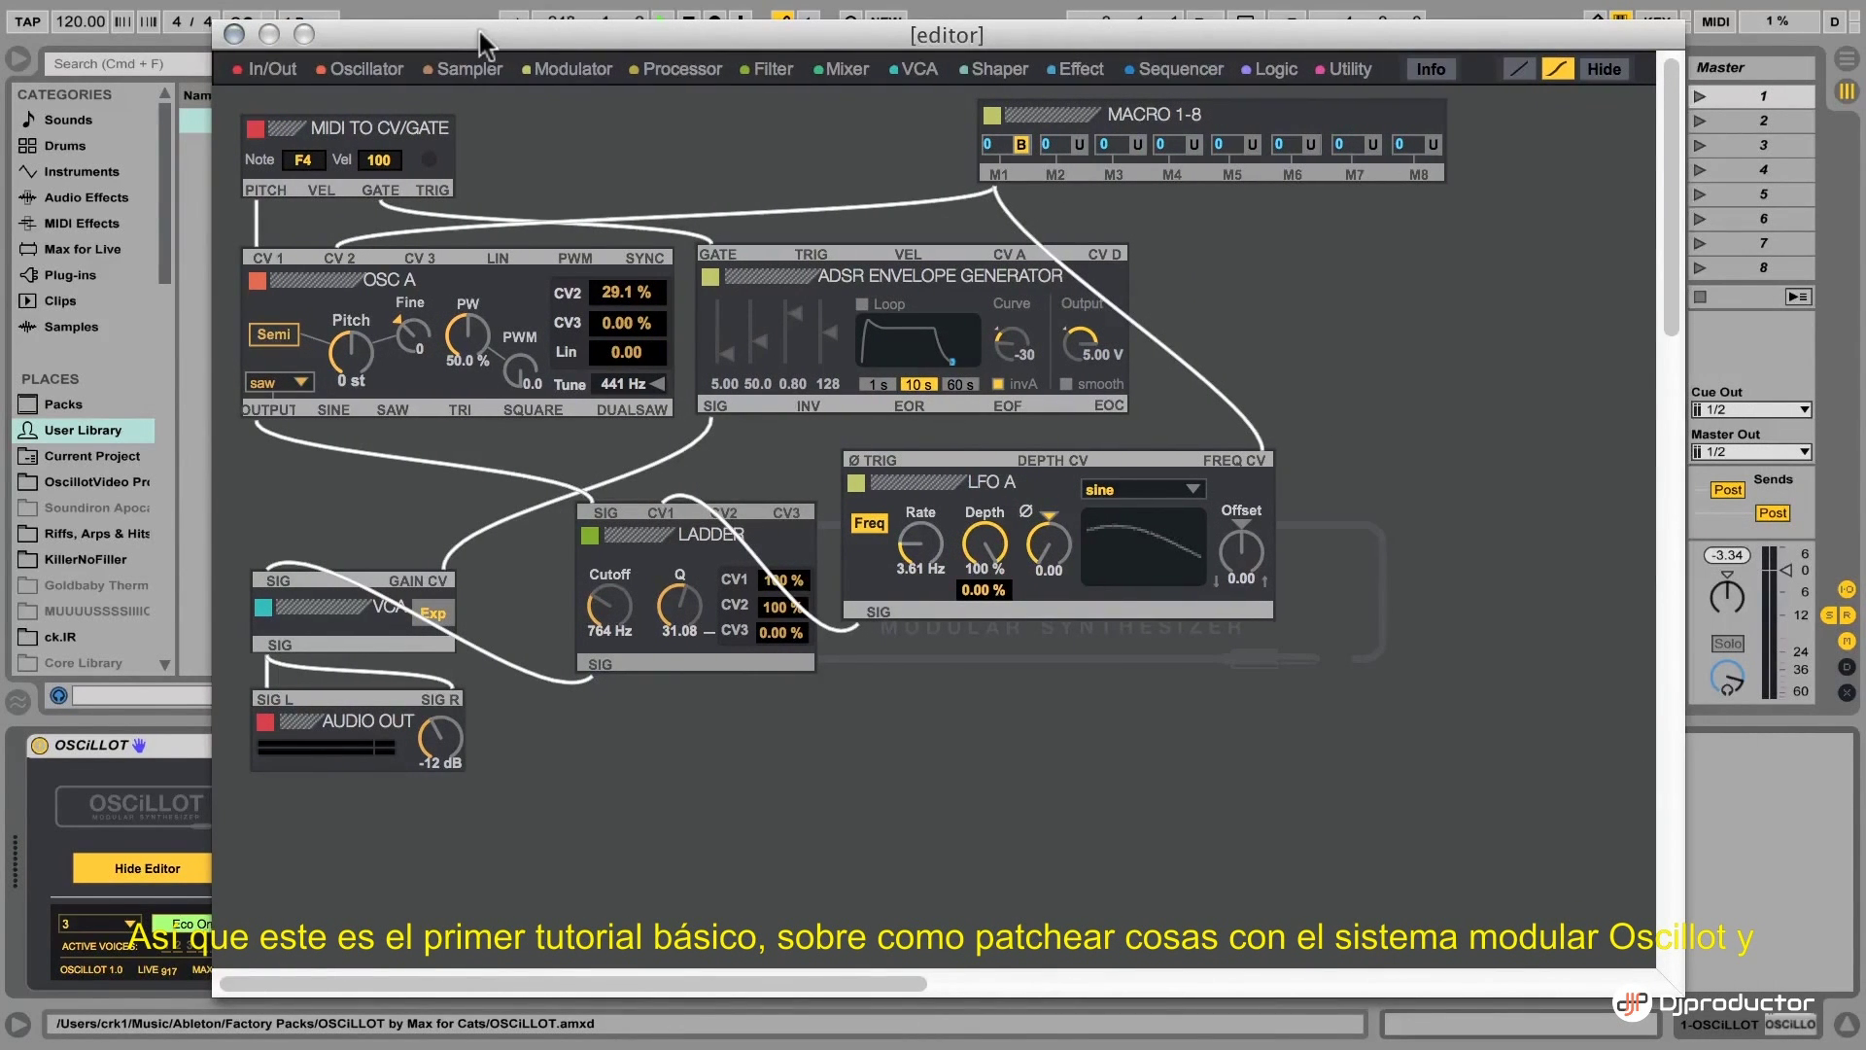